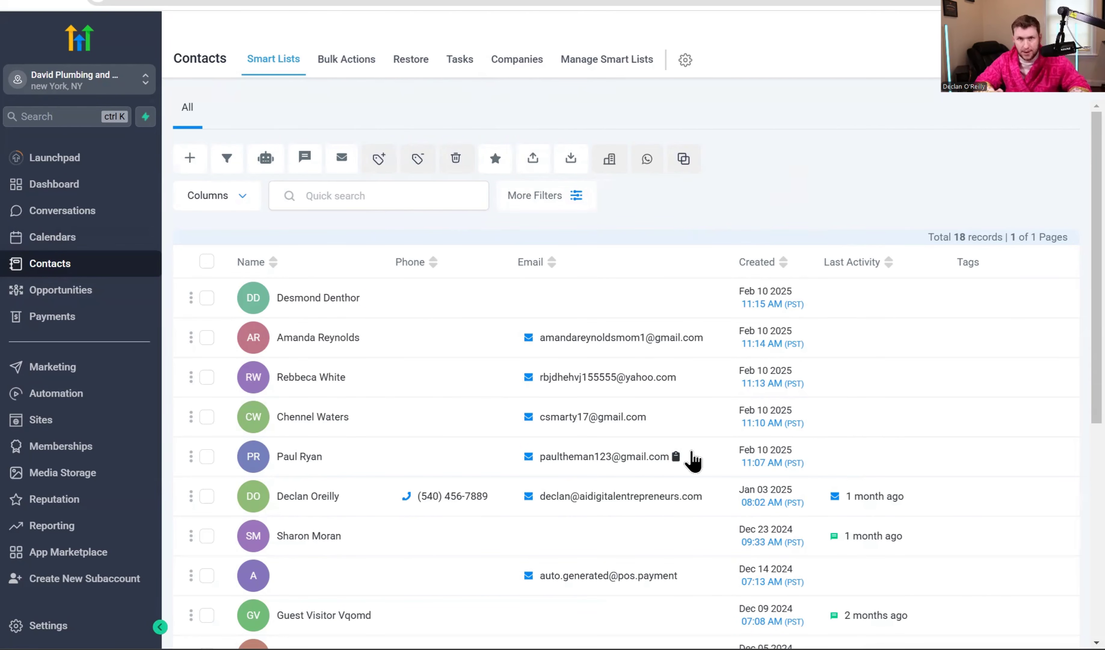
scroll(366, 506, "down", 7)
scroll(365, 291, "up", 7)
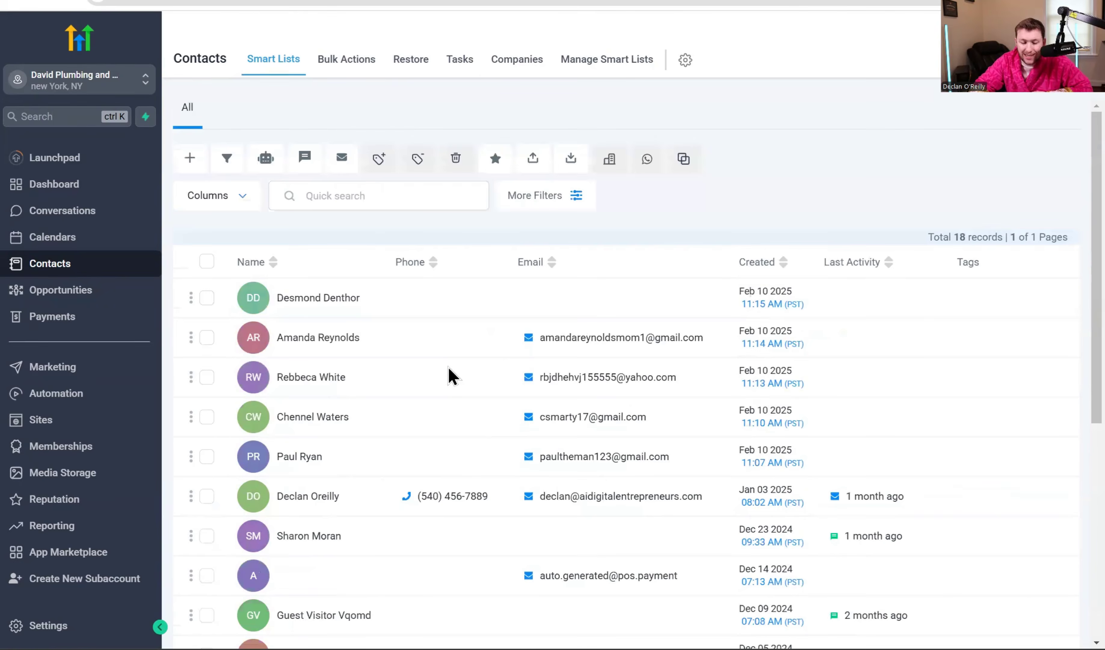
scroll(451, 374, "down", 8)
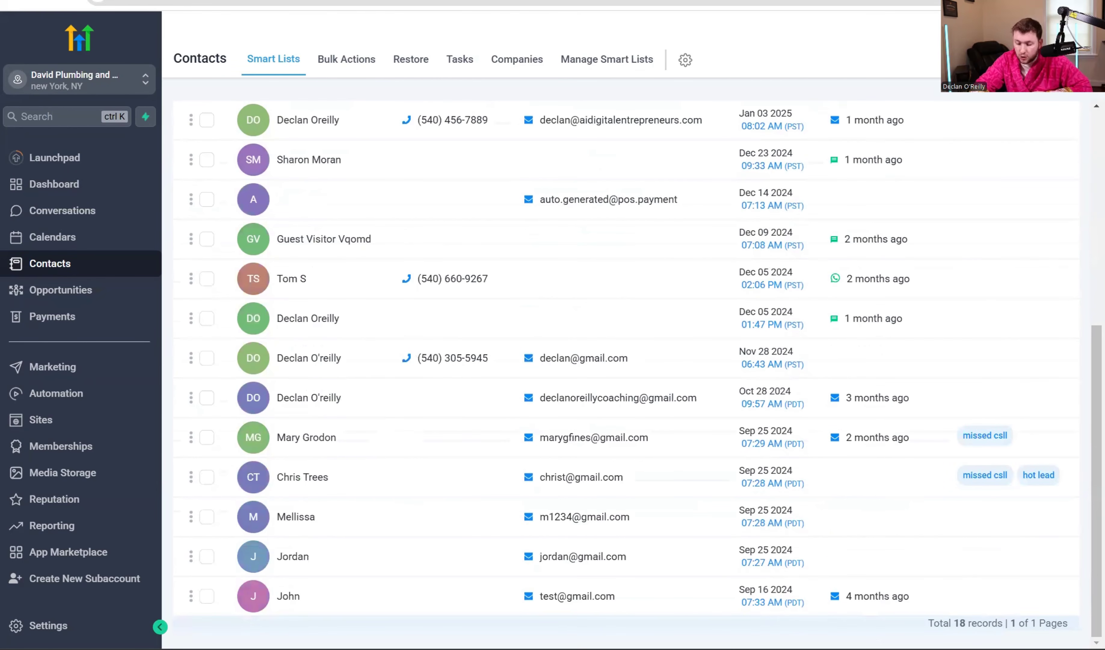
scroll(579, 509, "up", 8)
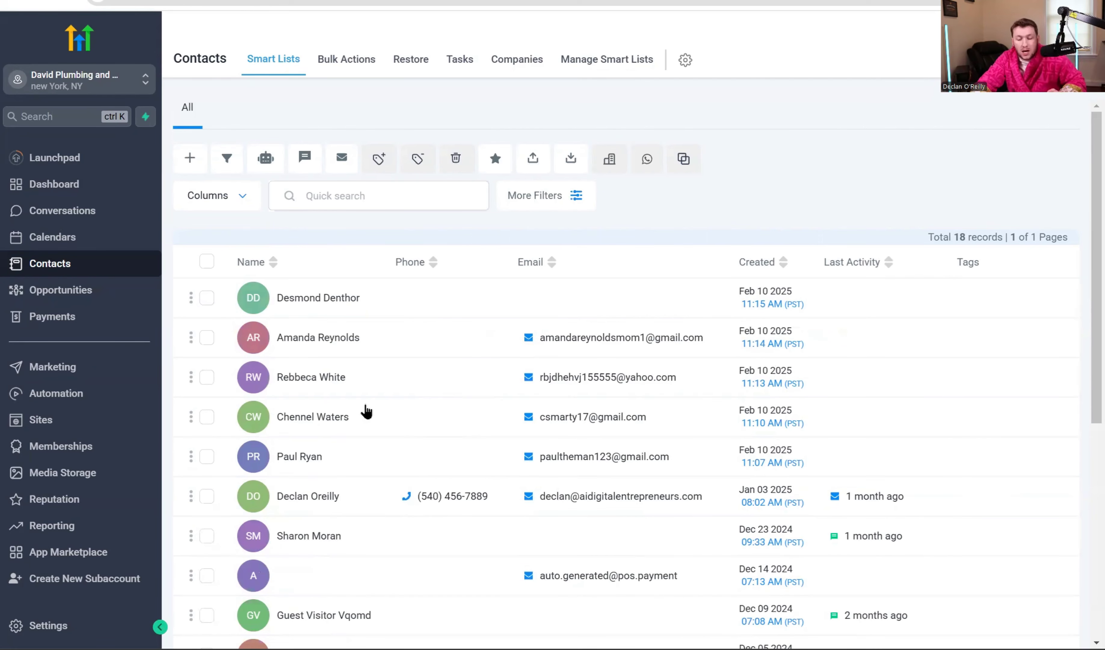
Open the sixth contact's record and review its fields and Jan 3 2025 booking and appointment activity.
left_click(315, 495)
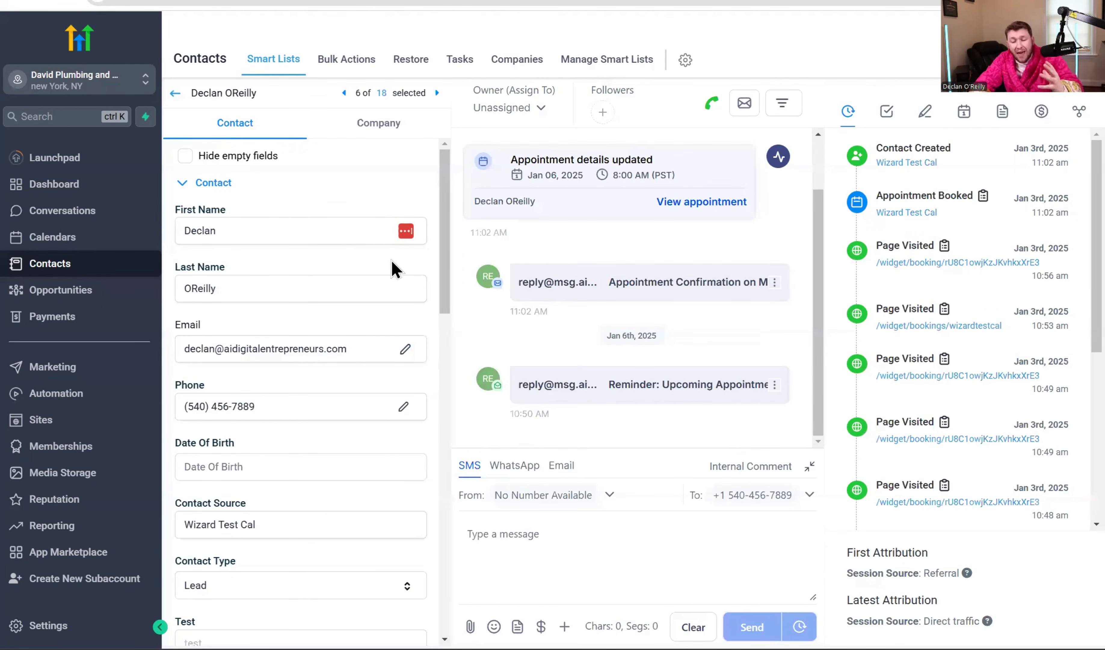
scroll(388, 277, "down", 10)
scroll(372, 330, "up", 9)
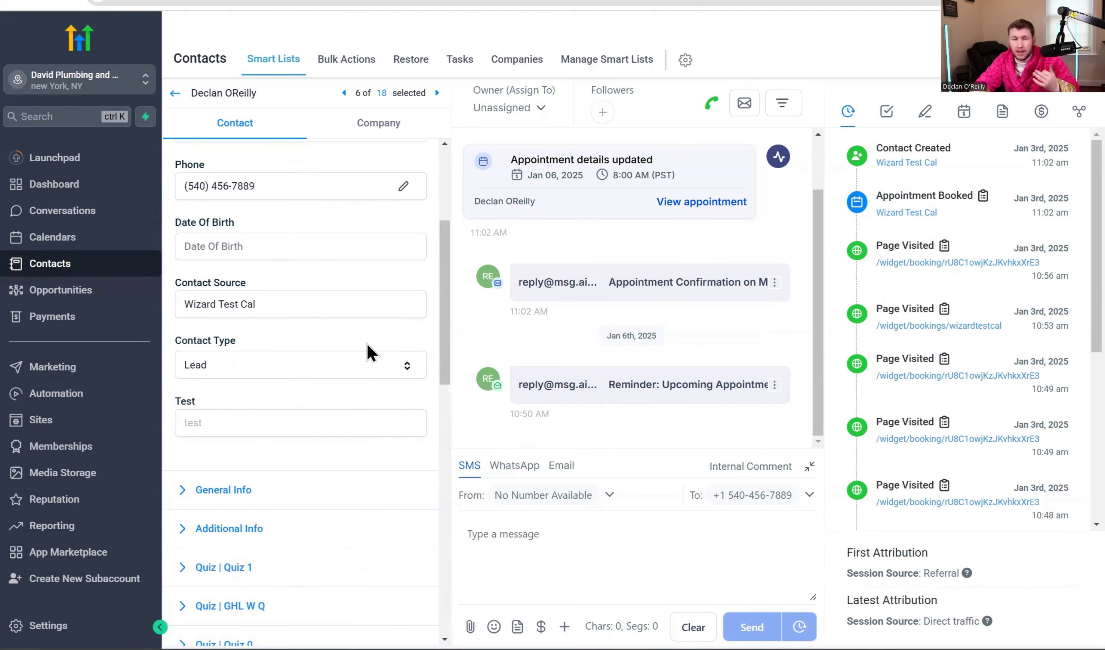
scroll(265, 301, "down", 12)
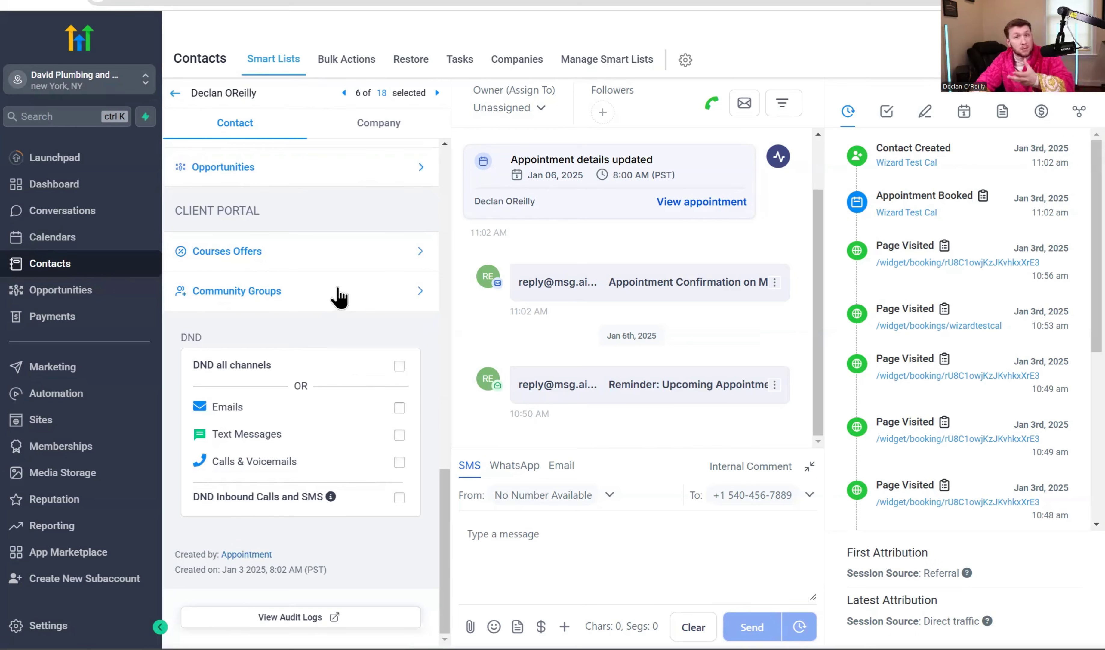
scroll(328, 352, "up", 15)
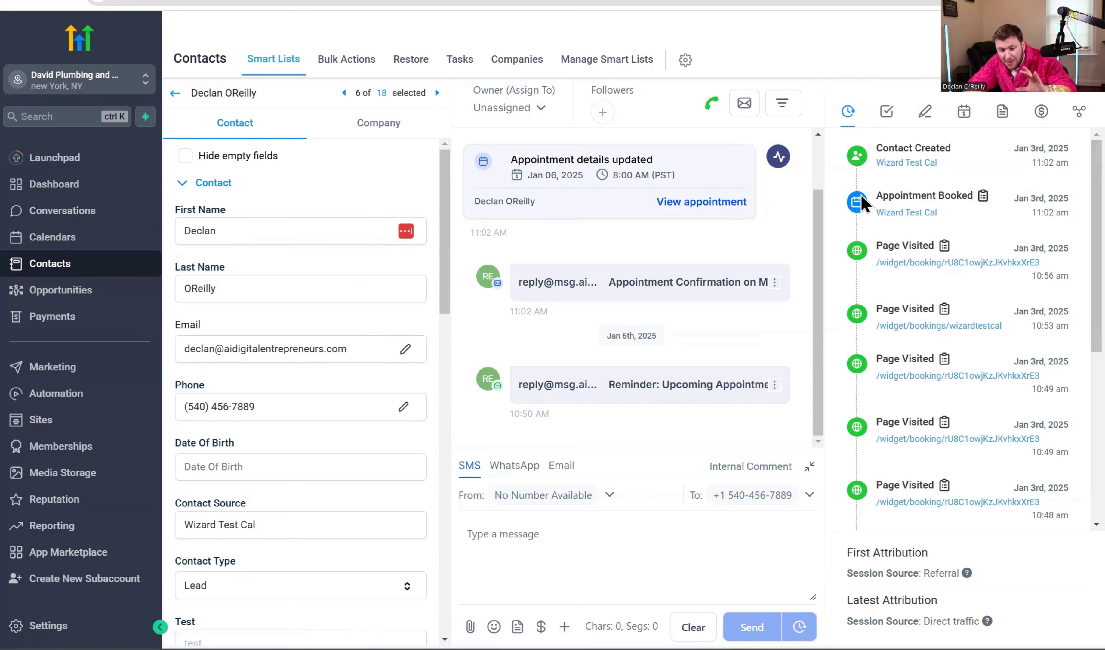
scroll(905, 235, "down", 8)
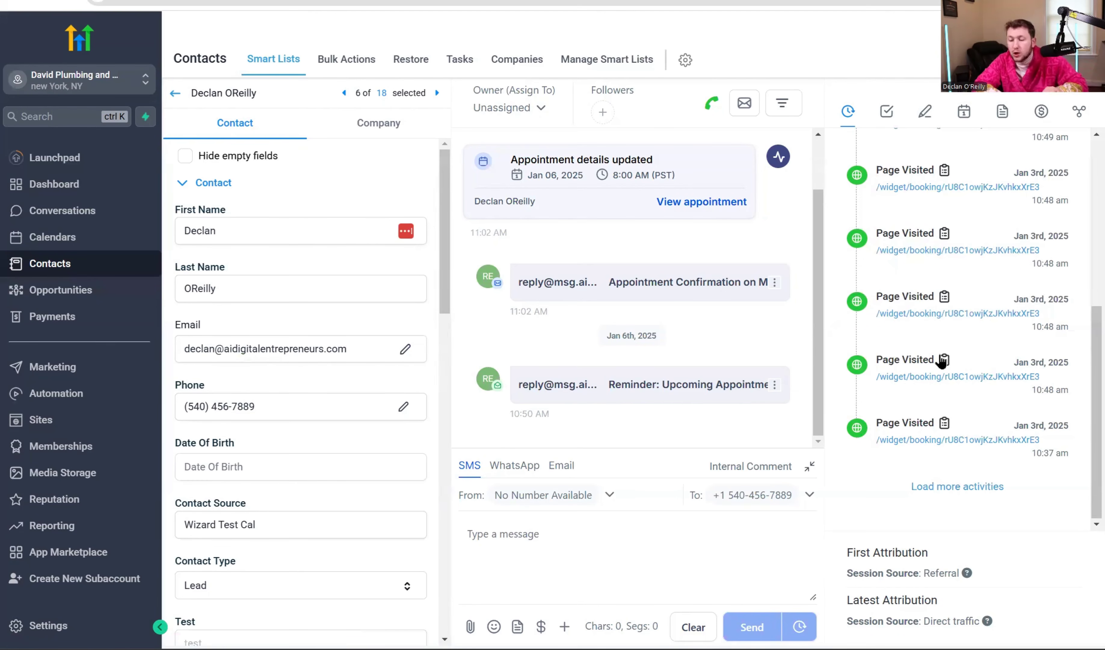
scroll(942, 362, "up", 10)
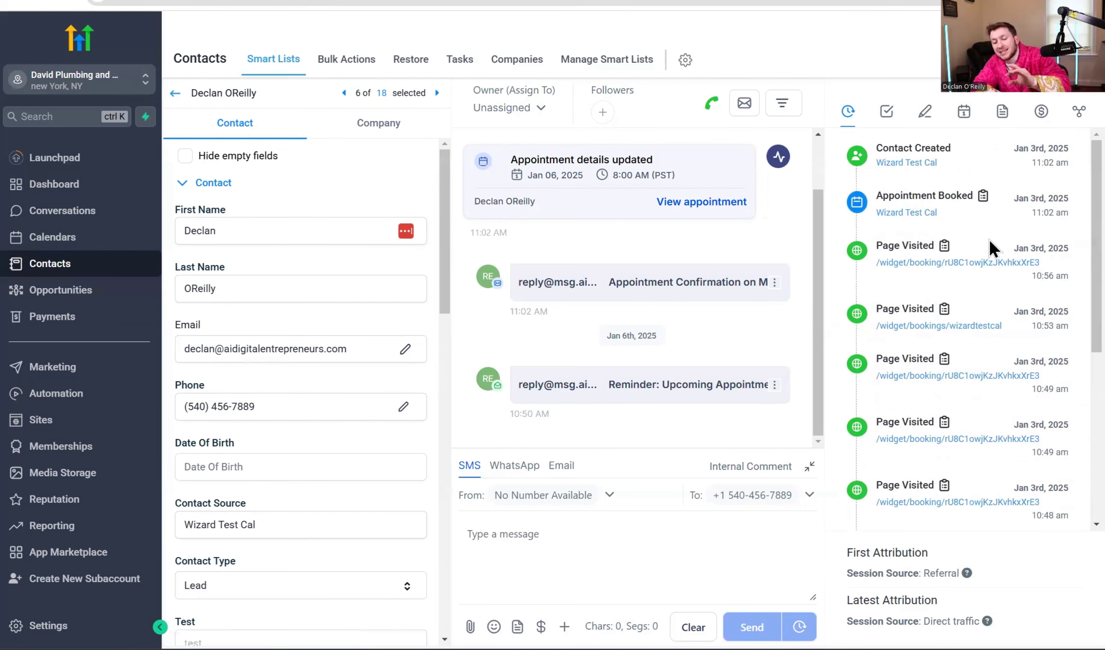
scroll(990, 248, "down", 5)
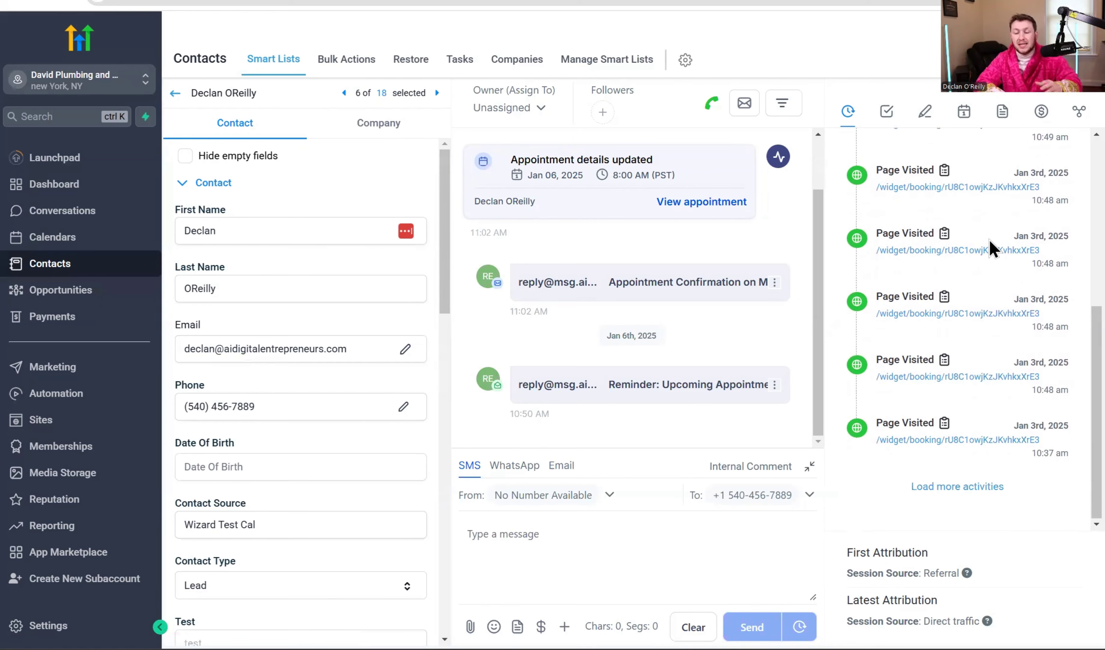
scroll(956, 377, "up", 5)
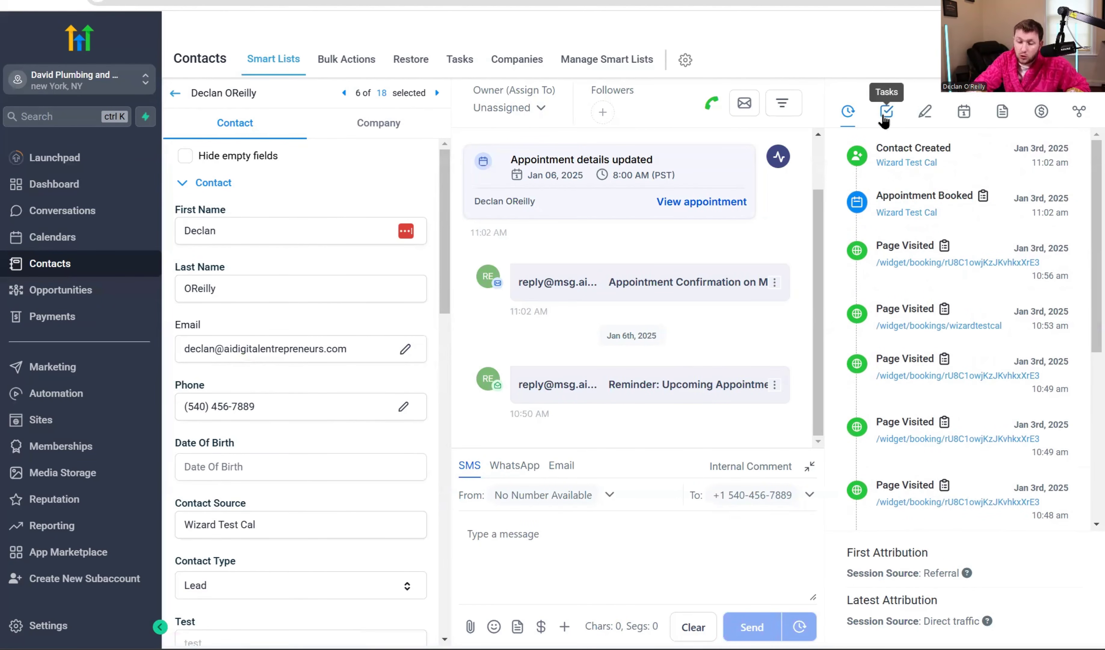
View the contact's Tasks, Notes, Appointments, Documents, Payments and Associations panels.
left_click(885, 117)
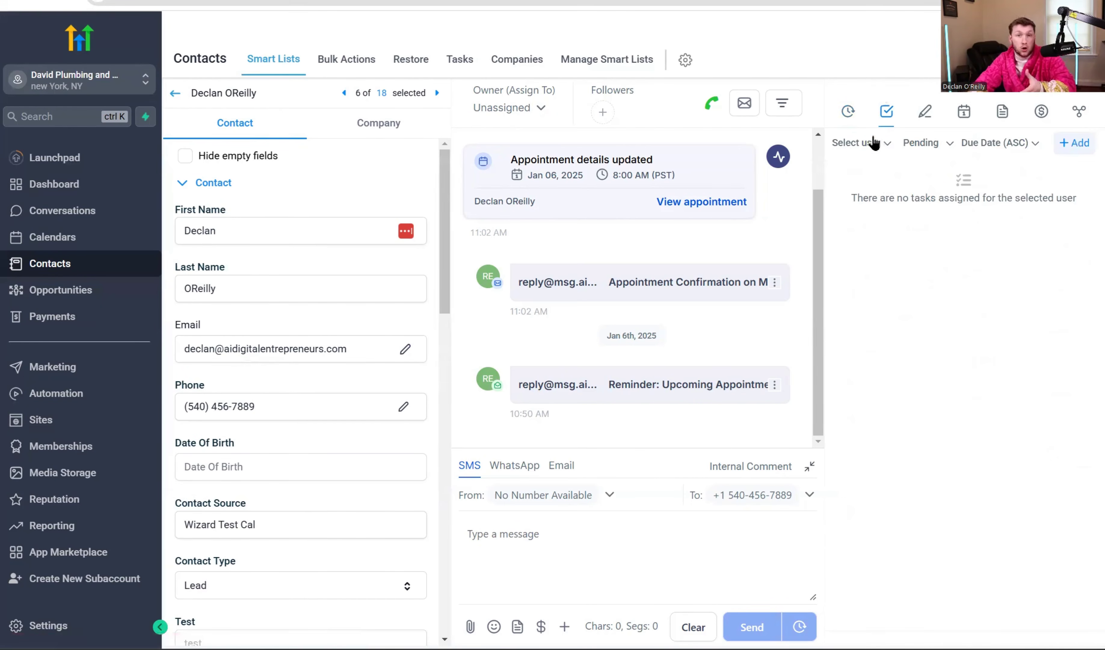
left_click(925, 113)
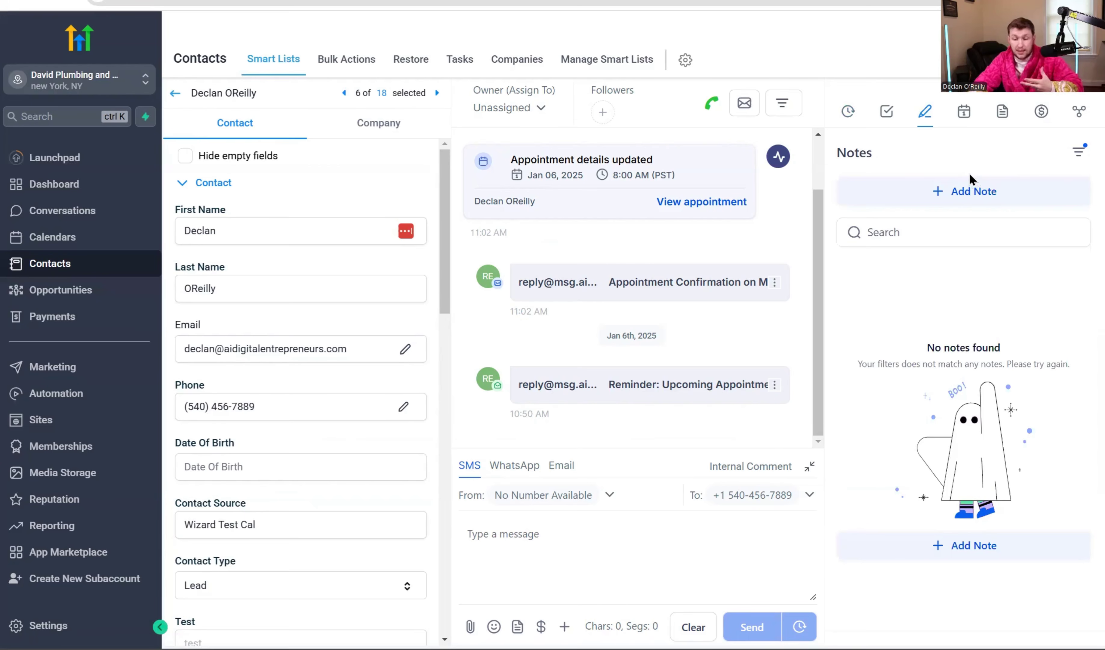
left_click(963, 119)
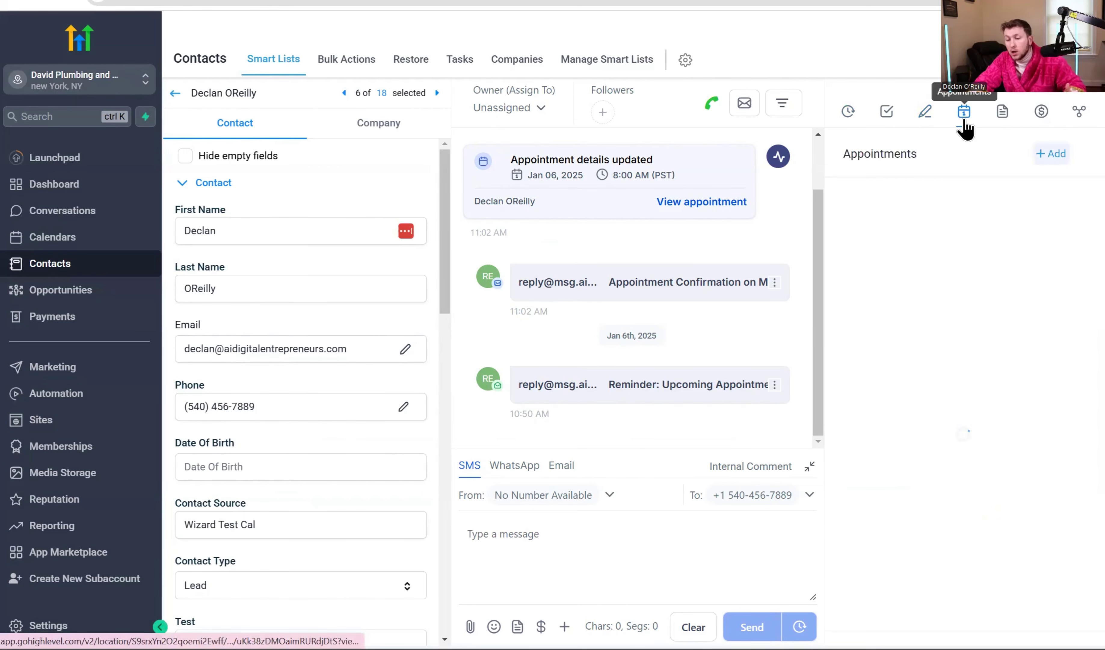
left_click(1004, 119)
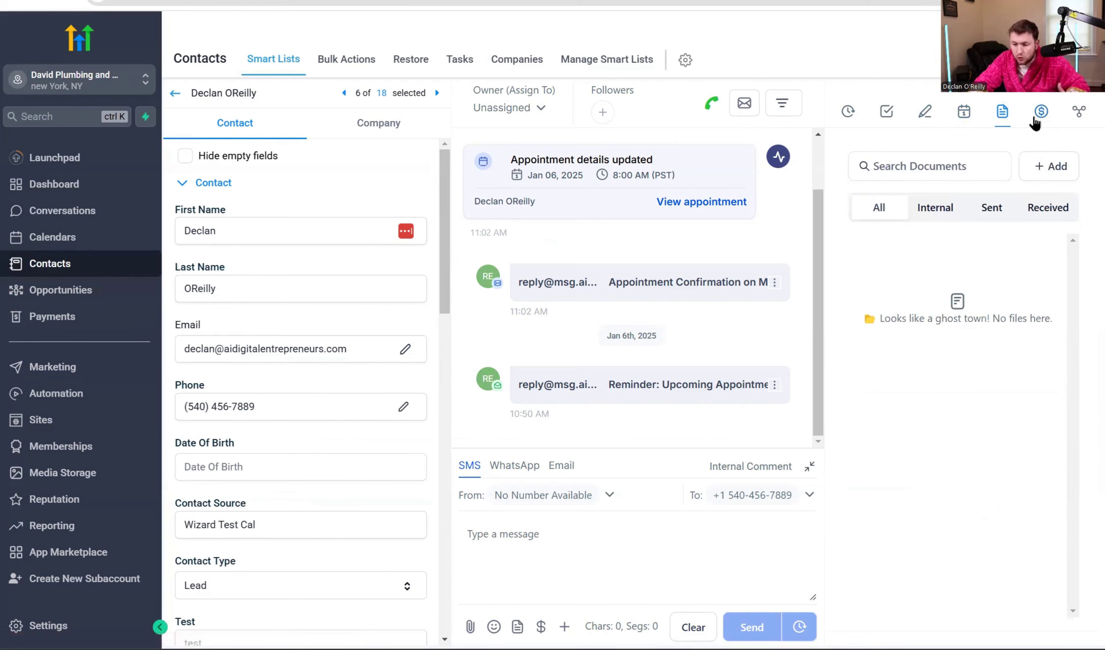
left_click(1036, 122)
left_click(1078, 115)
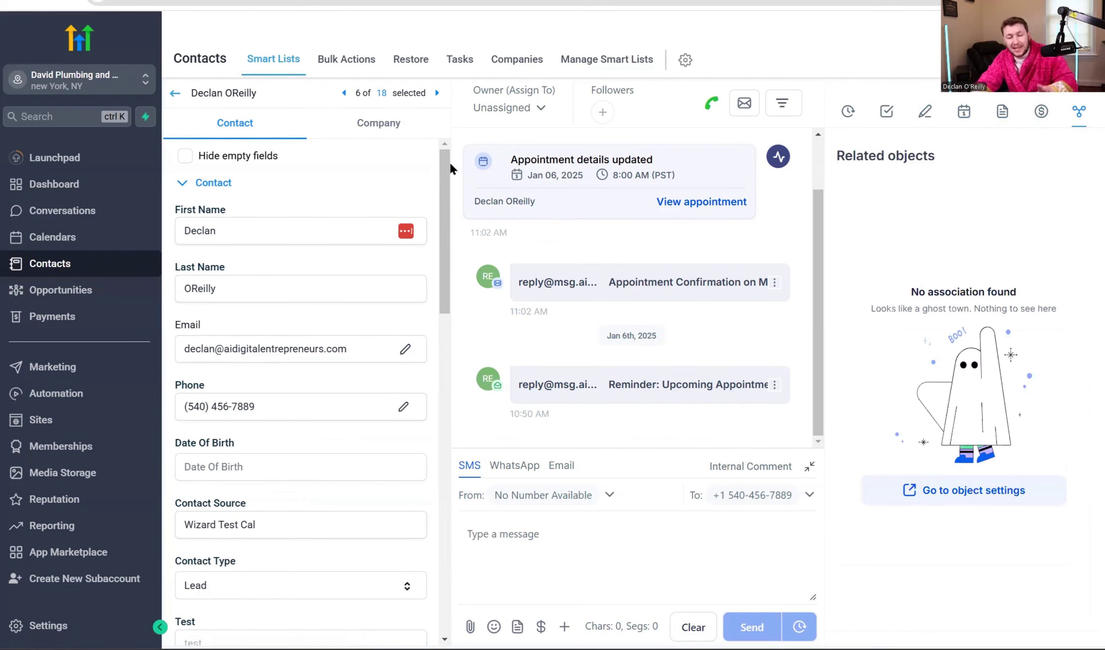
Return to the contacts list, check the second contact's empty record, then go back.
left_click(175, 94)
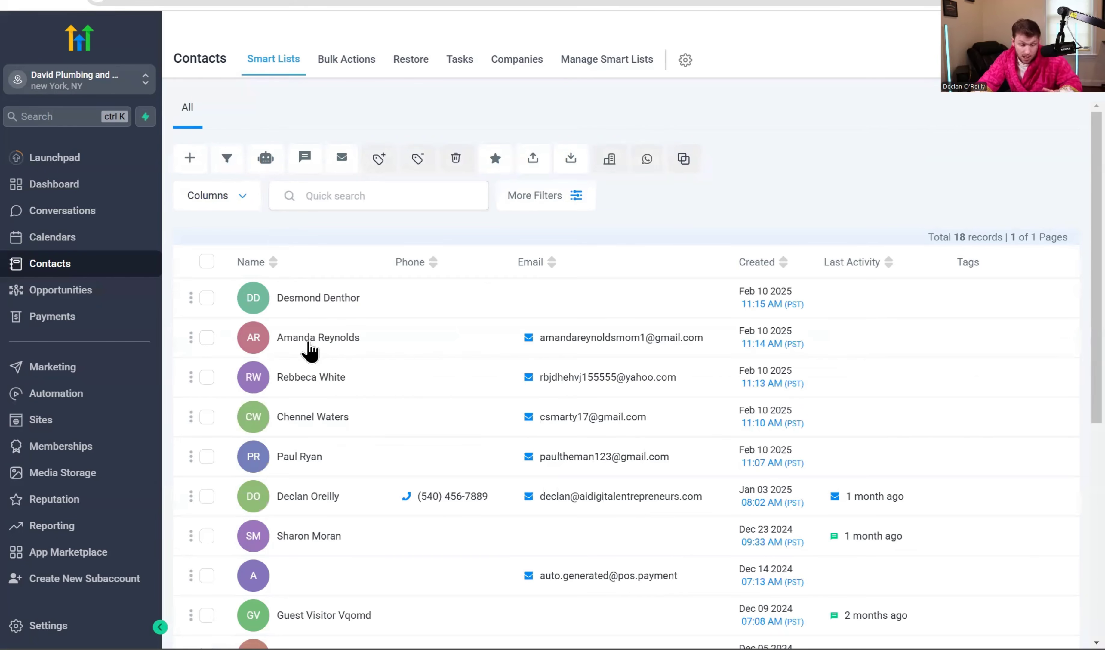
left_click(309, 343)
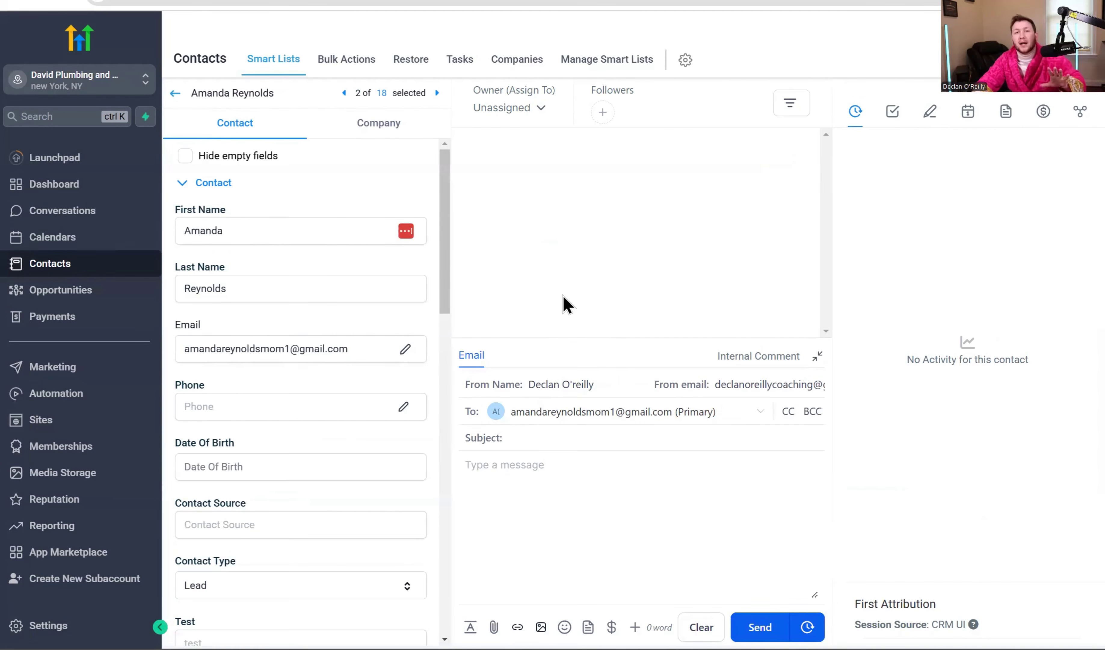
key("alt+Left")
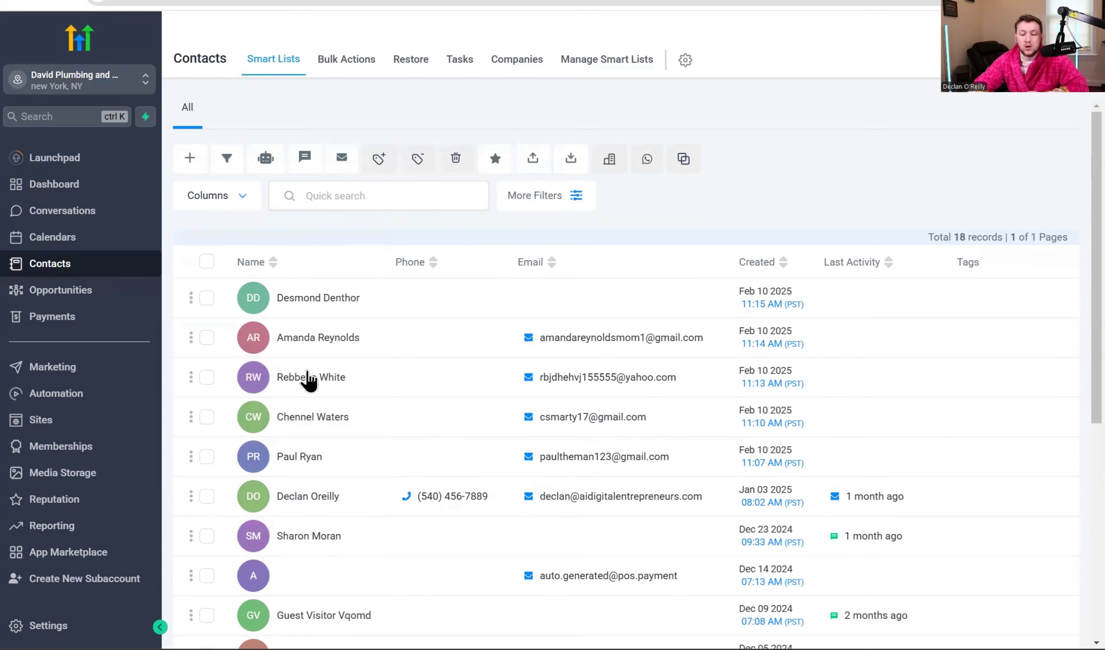
scroll(303, 383, "down", 7)
scroll(304, 387, "up", 7)
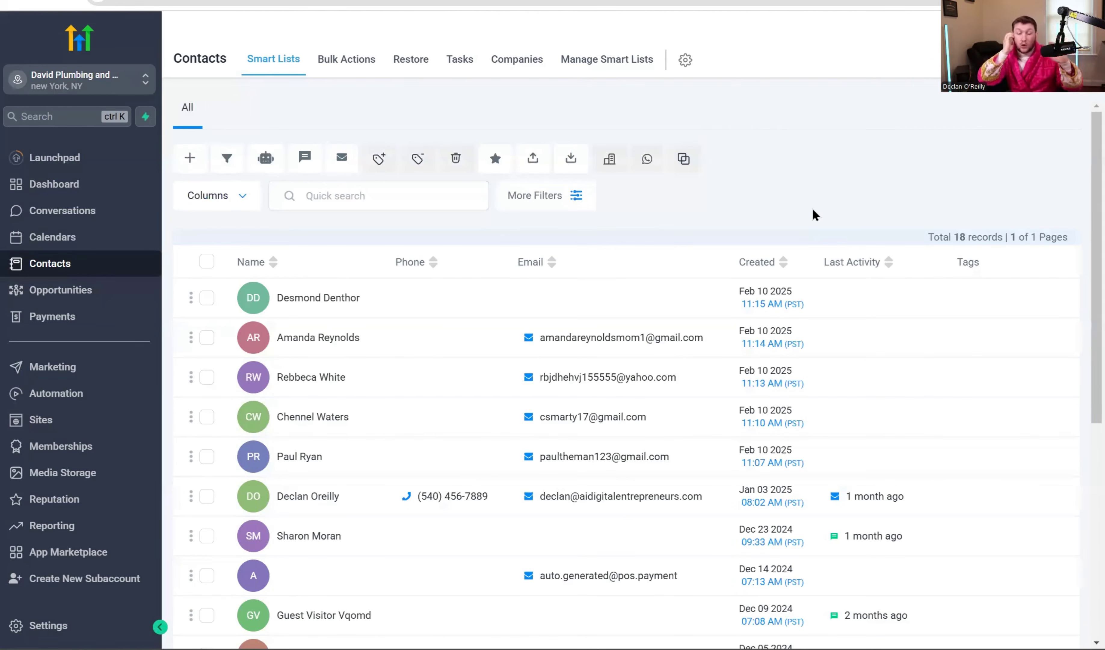
left_click(240, 194)
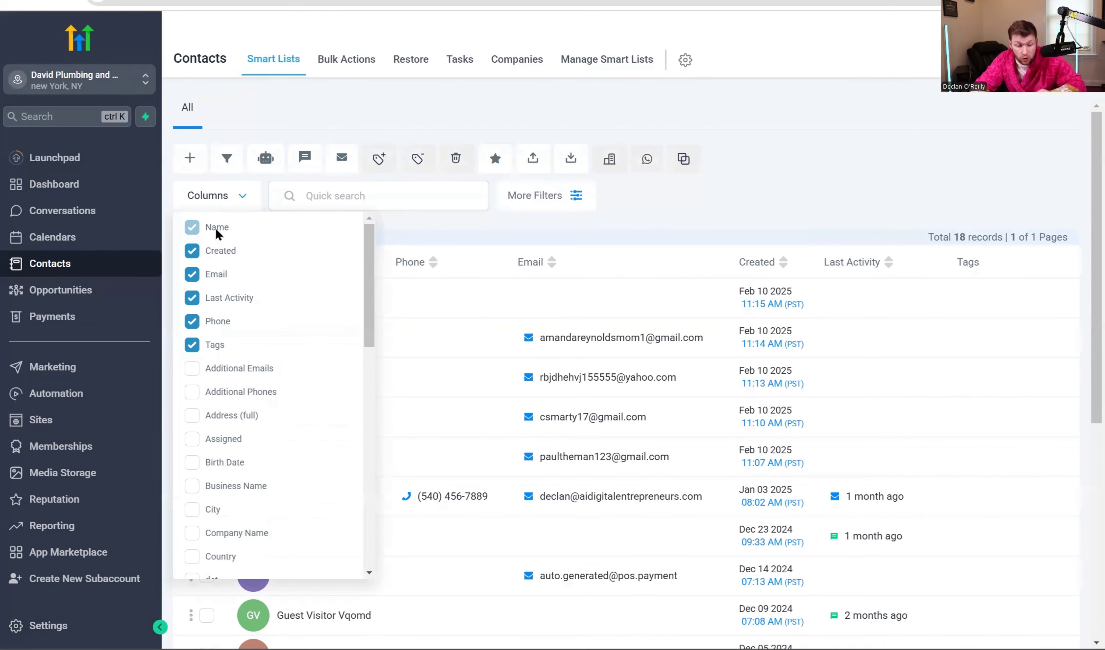
left_click(192, 321)
left_click(189, 324)
left_click(192, 322)
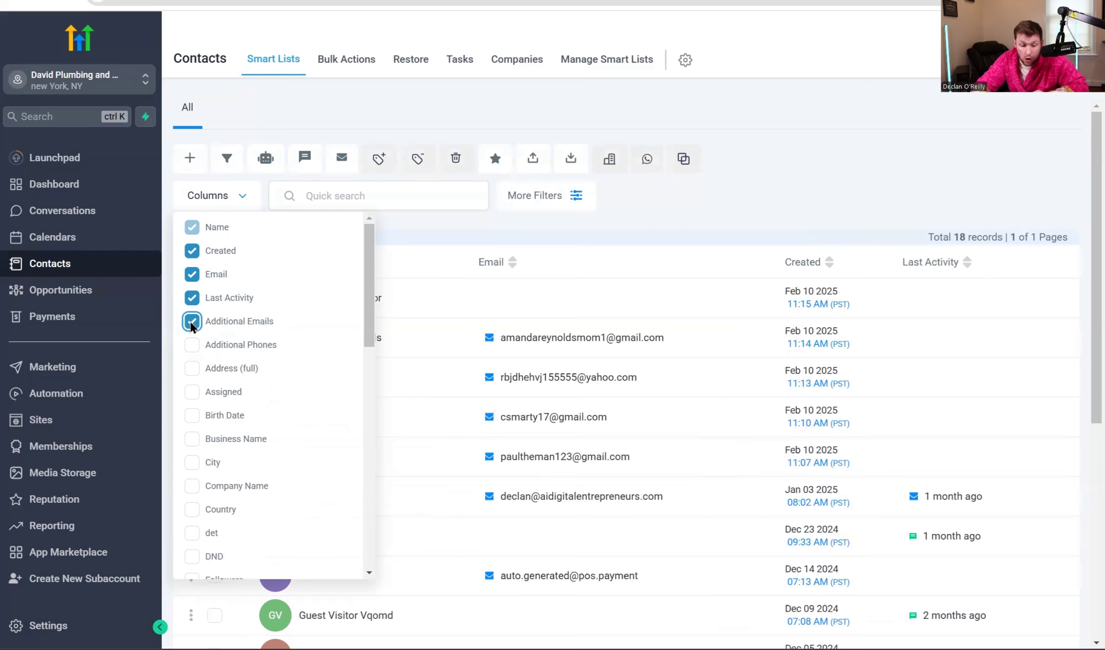
left_click(192, 345)
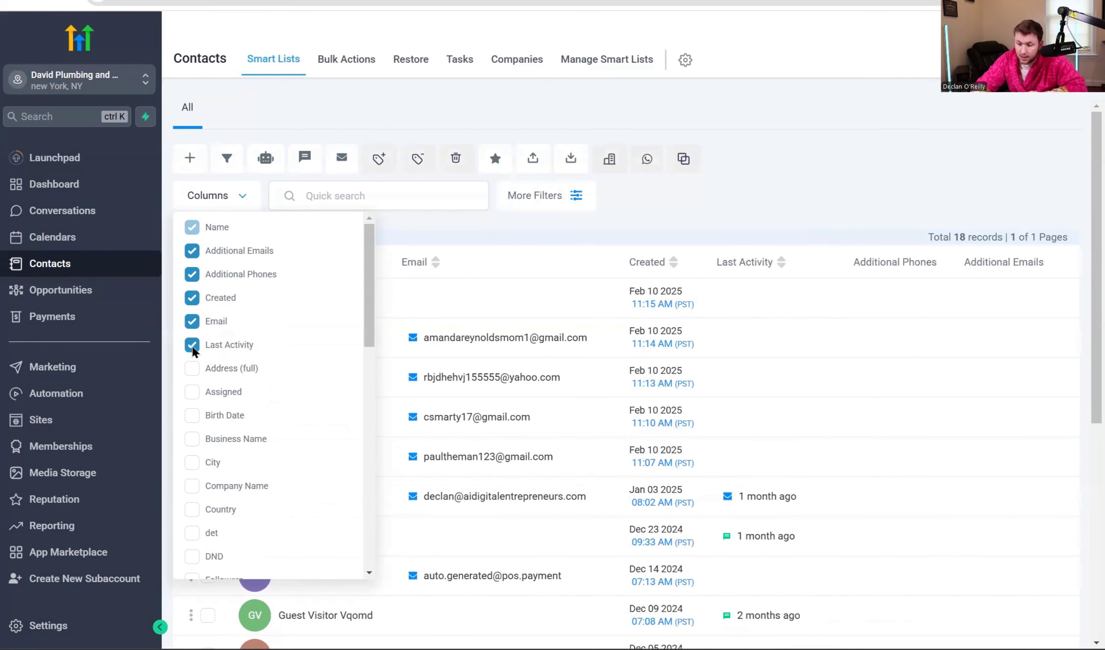
left_click(193, 369)
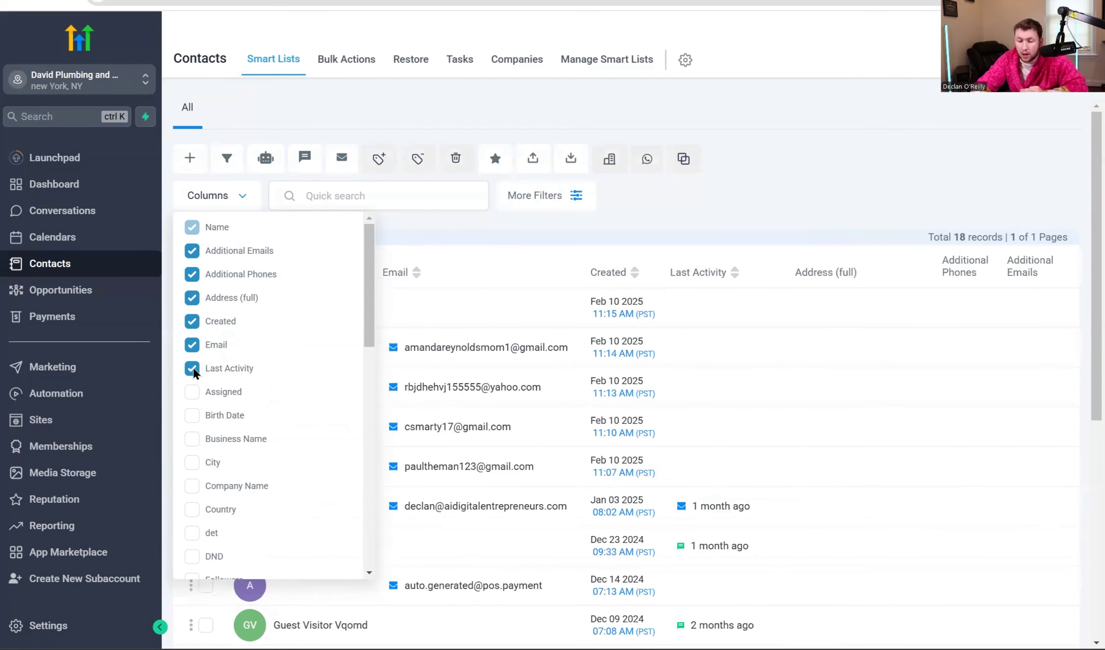
left_click(192, 368)
left_click(193, 345)
left_click(192, 321)
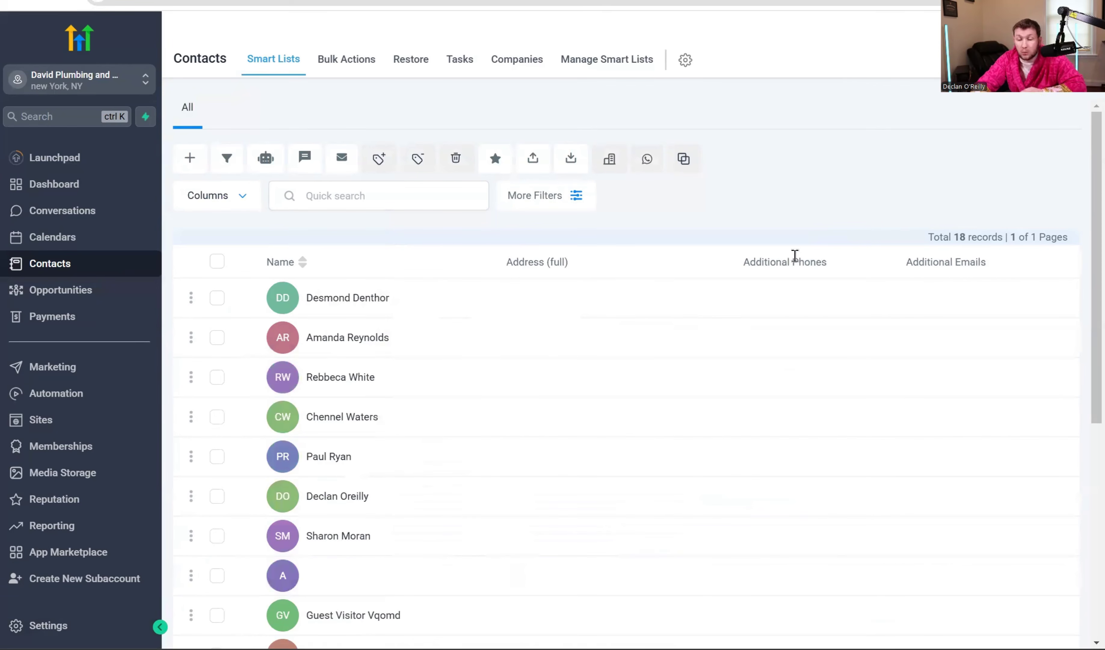
left_click(228, 203)
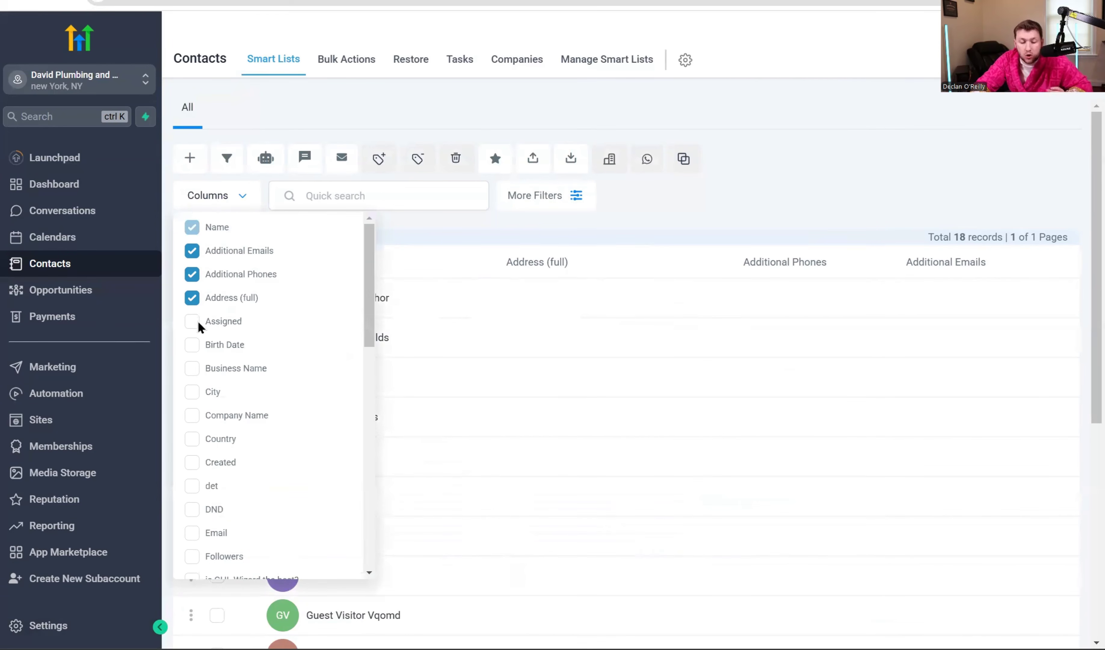
left_click(211, 371)
left_click(214, 394)
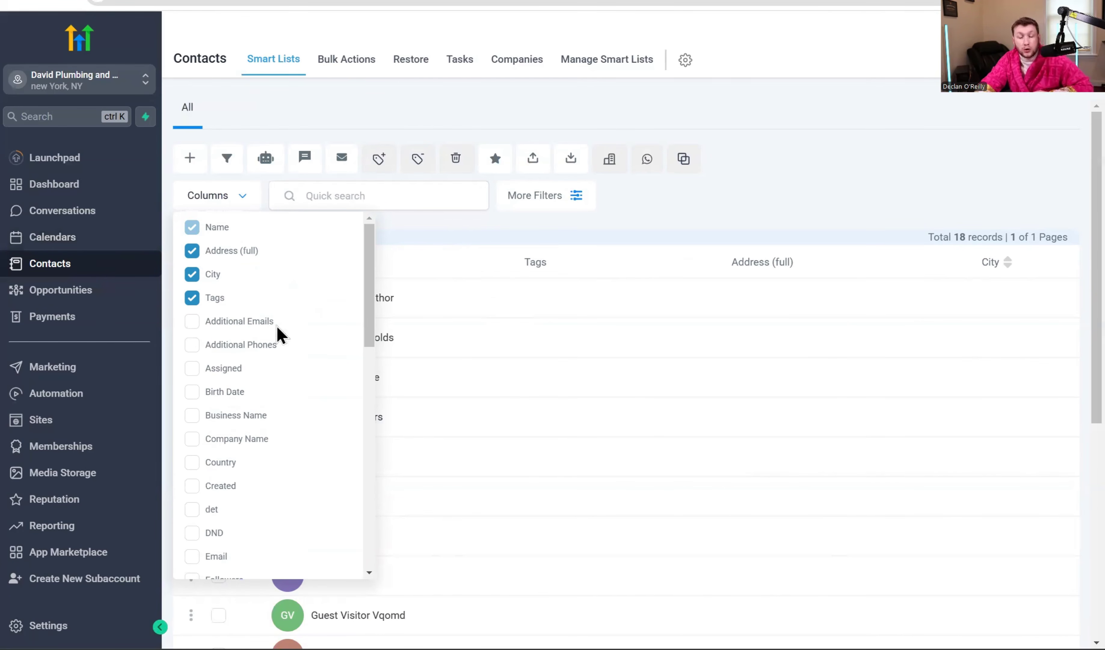
left_click(476, 274)
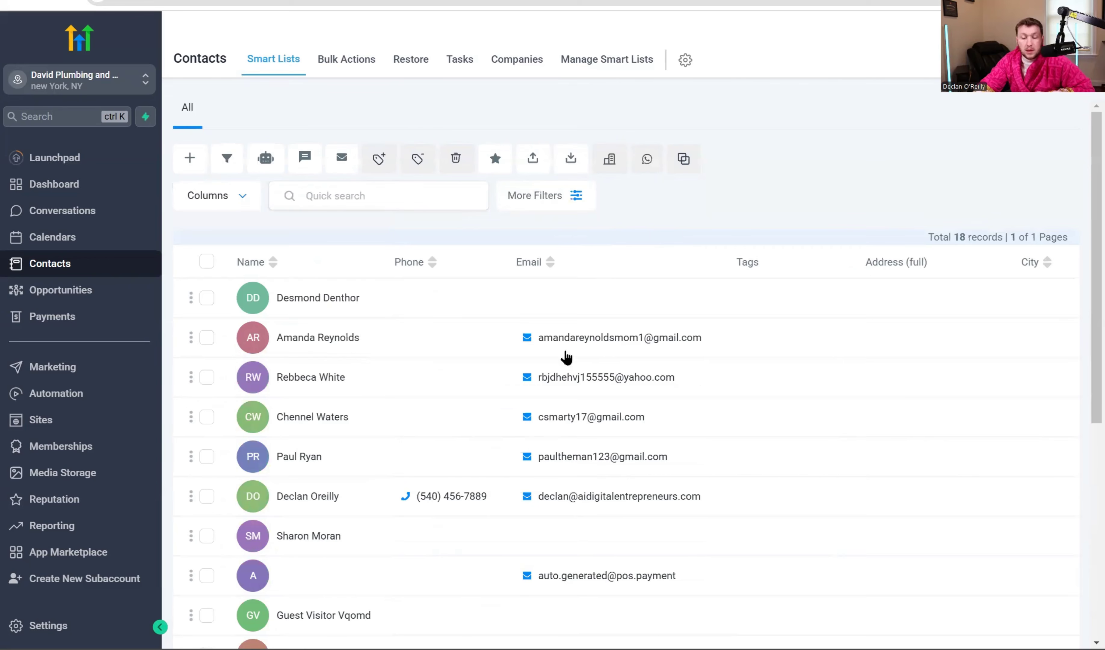
left_click(207, 195)
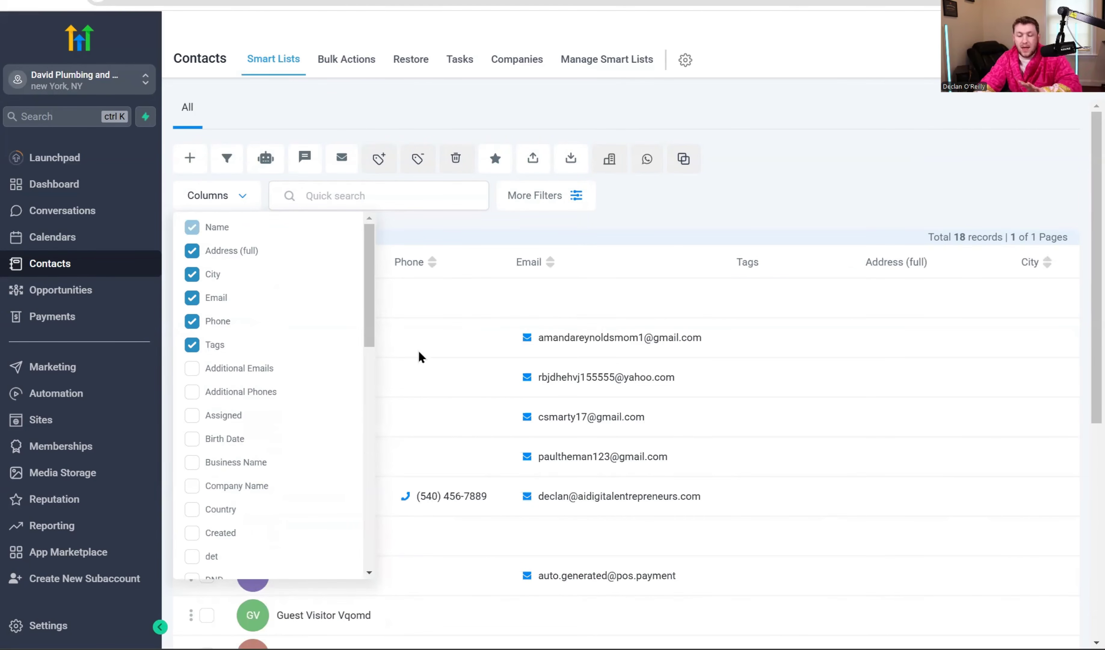
left_click(791, 216)
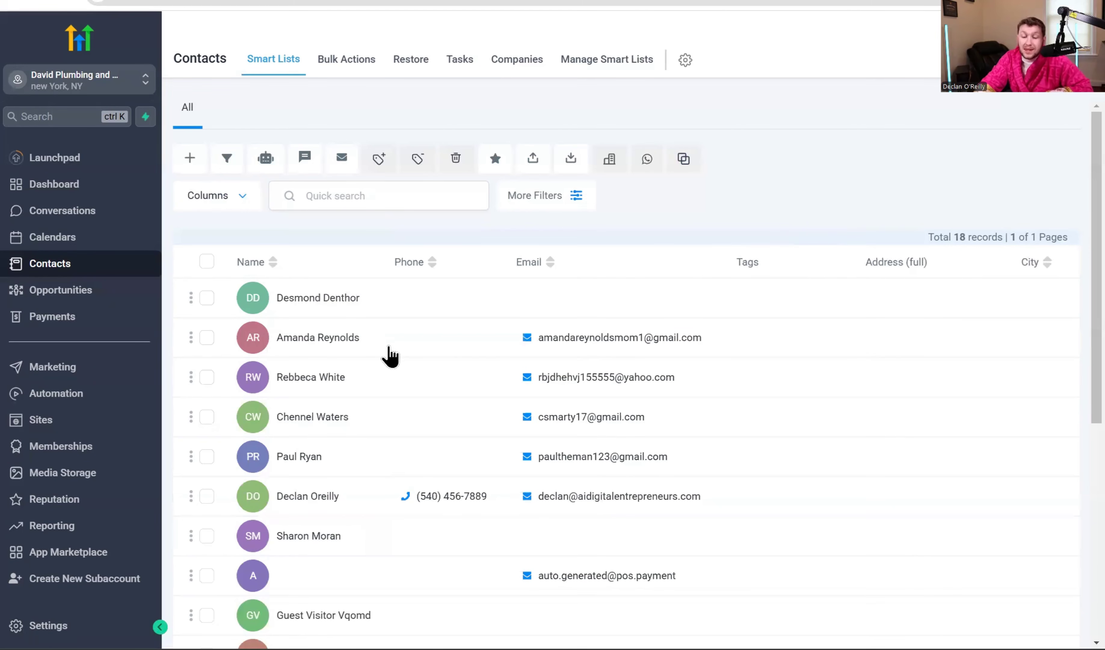
Quick-search contacts for 'declan', clear the search, and open More Filters.
left_click(363, 197)
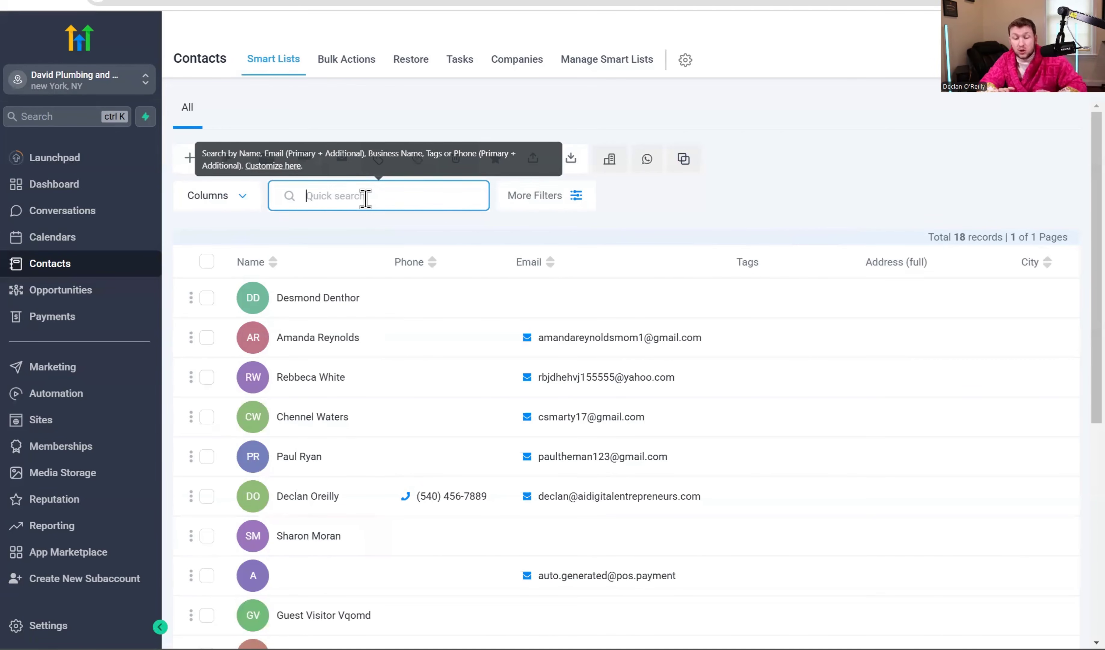
type("declan")
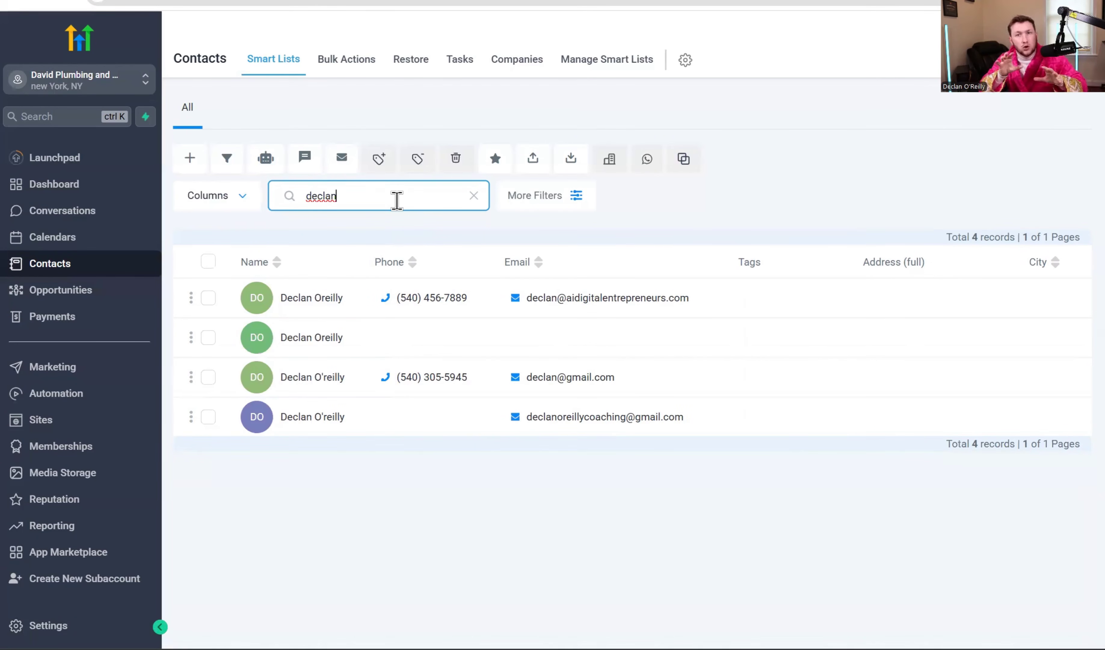
left_click(474, 195)
left_click(545, 196)
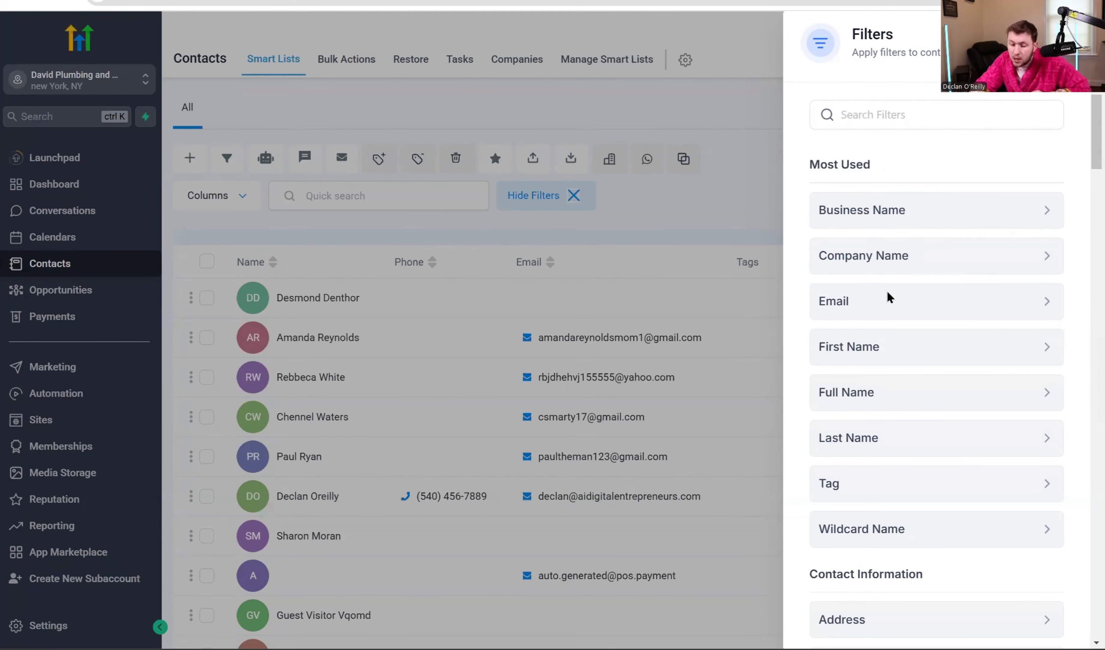
Apply a Tag is 'hot lead' filter, then clear all filters and browse the filter fields.
left_click(914, 485)
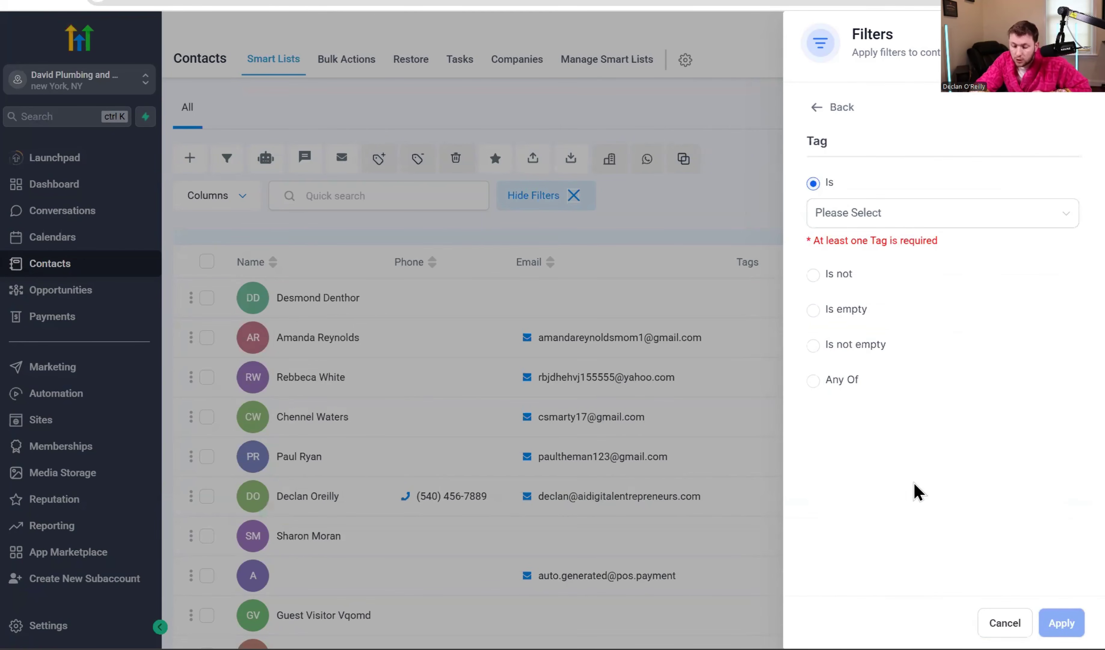
left_click(921, 221)
left_click(880, 274)
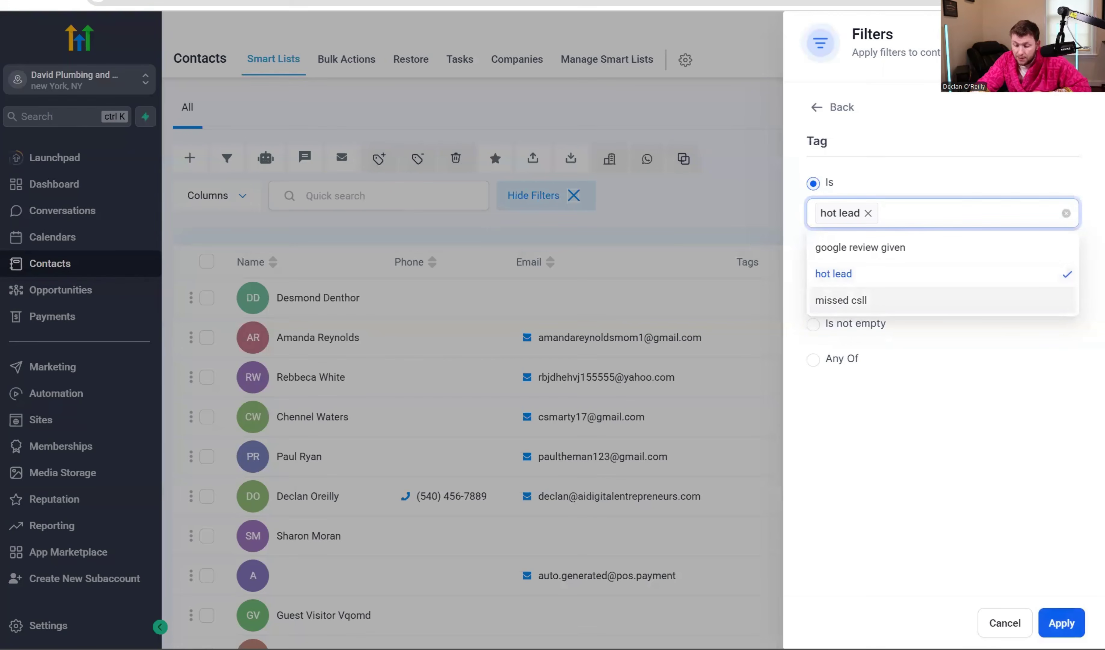
left_click(1061, 622)
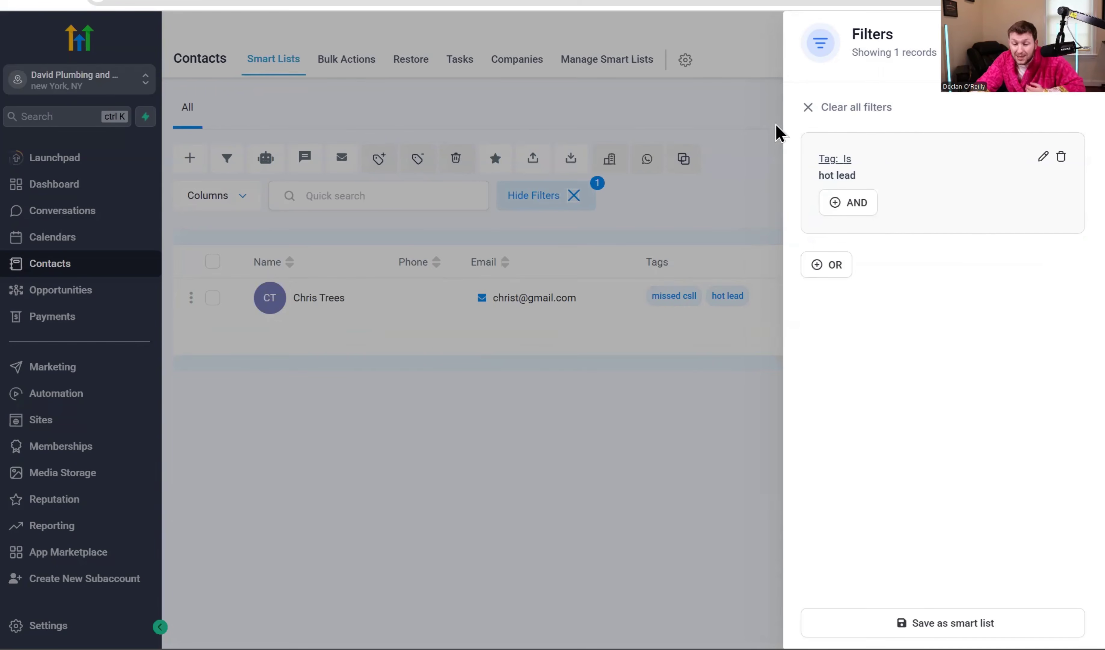
left_click(807, 107)
scroll(905, 366, "down", 3)
scroll(928, 521, "down", 20)
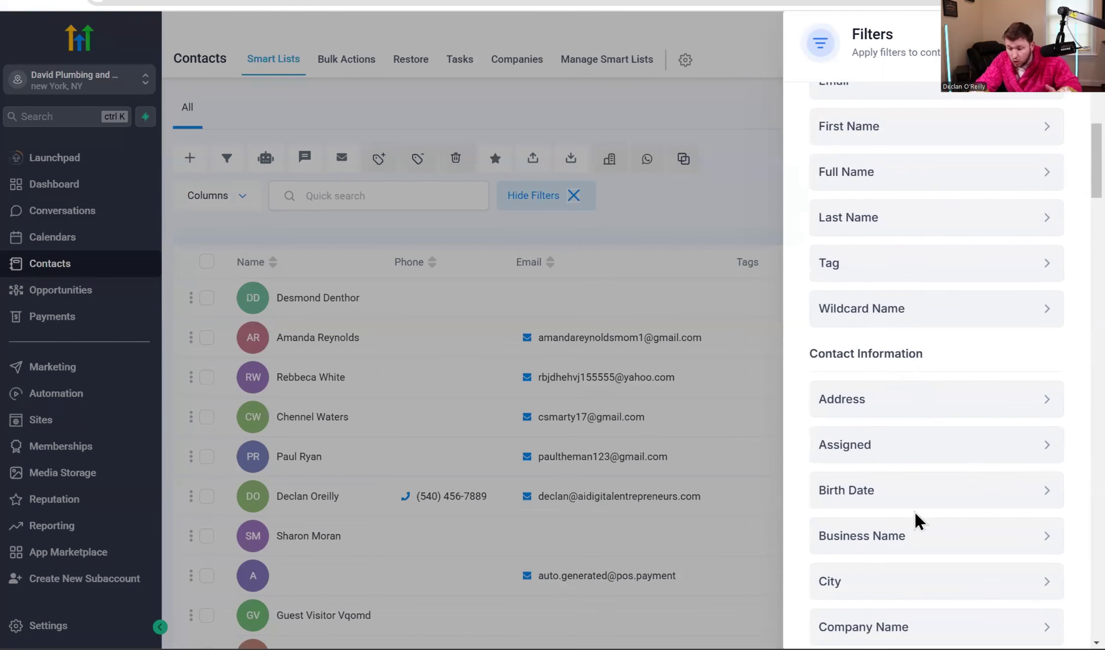
scroll(927, 581, "down", 15)
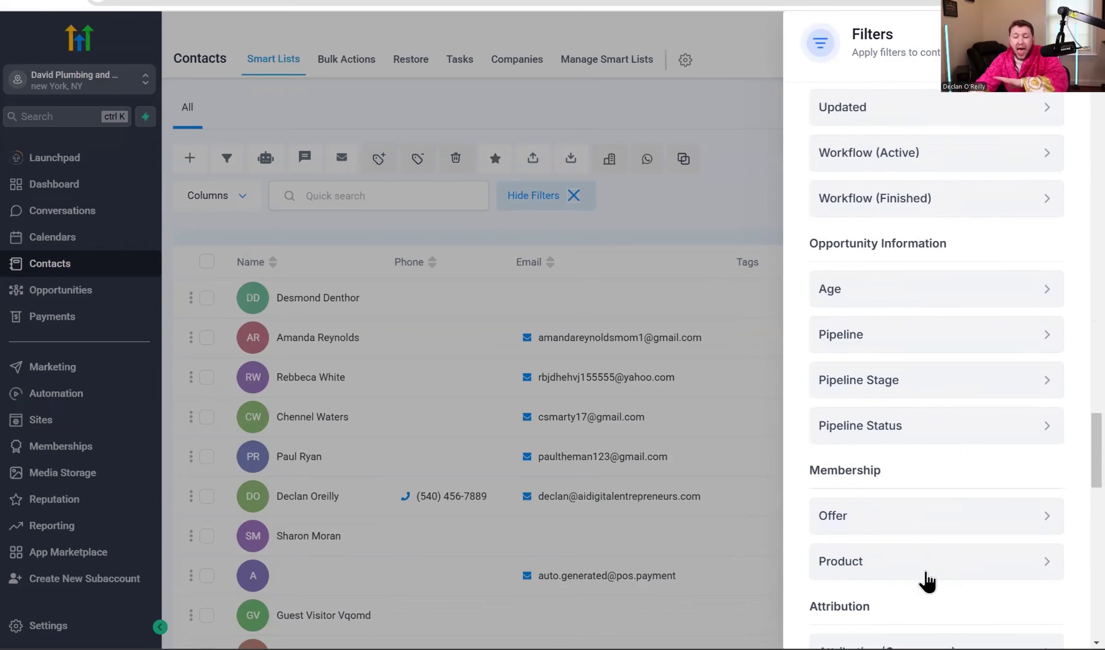
scroll(959, 549, "up", 10)
scroll(973, 534, "up", 15)
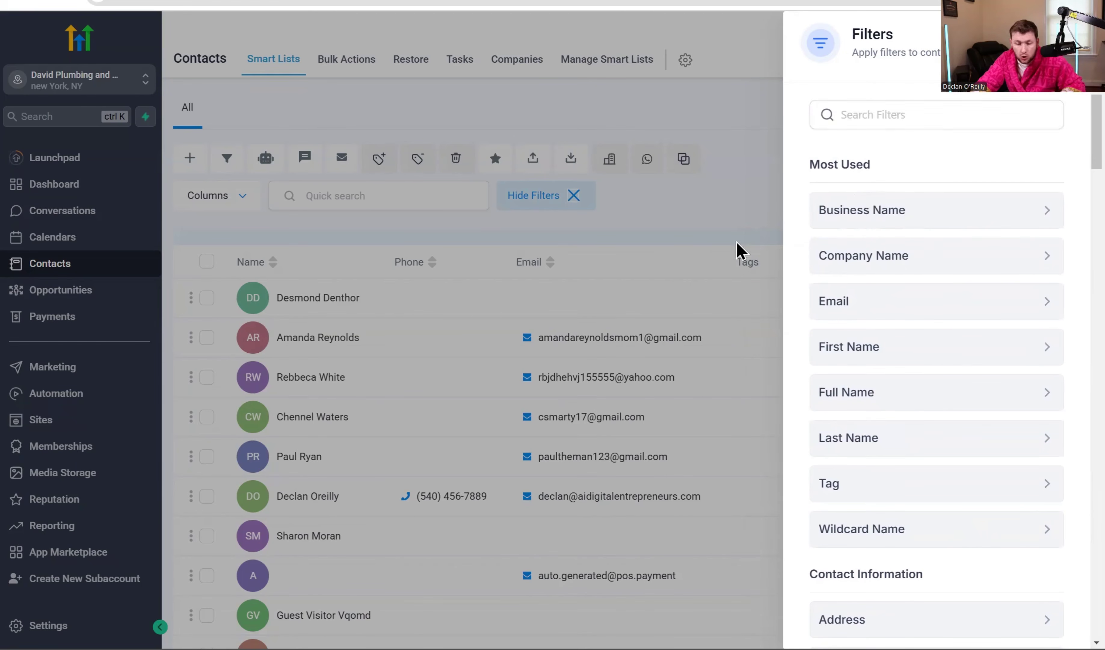
Start an Email filter without applying it, then hide the Filters panel.
left_click(550, 204)
left_click(550, 204)
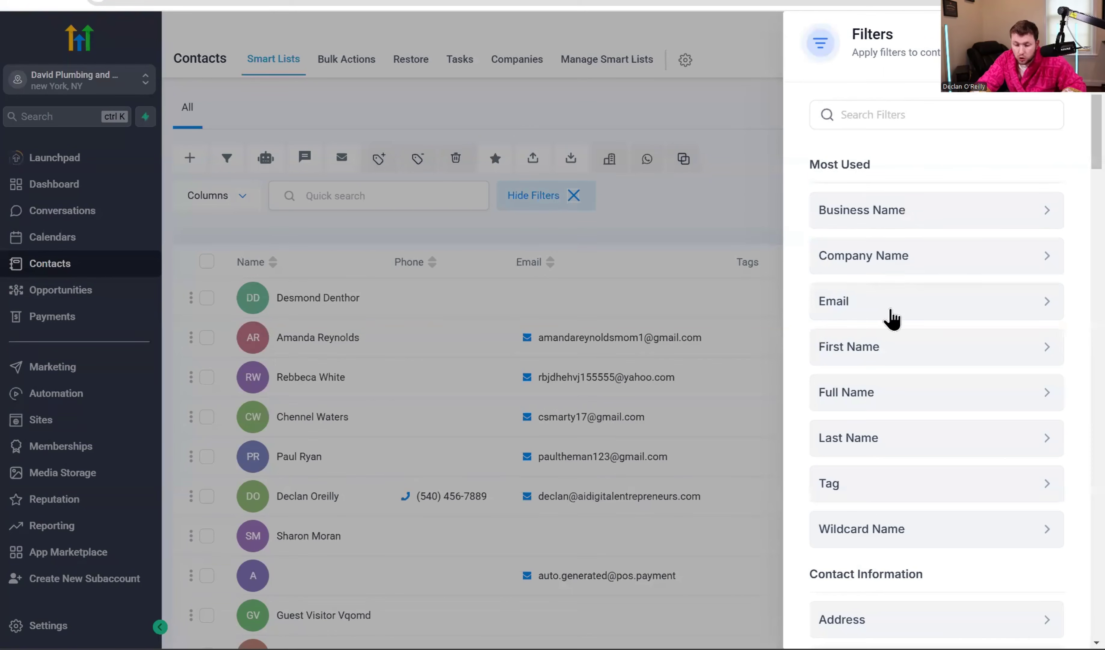
left_click(896, 305)
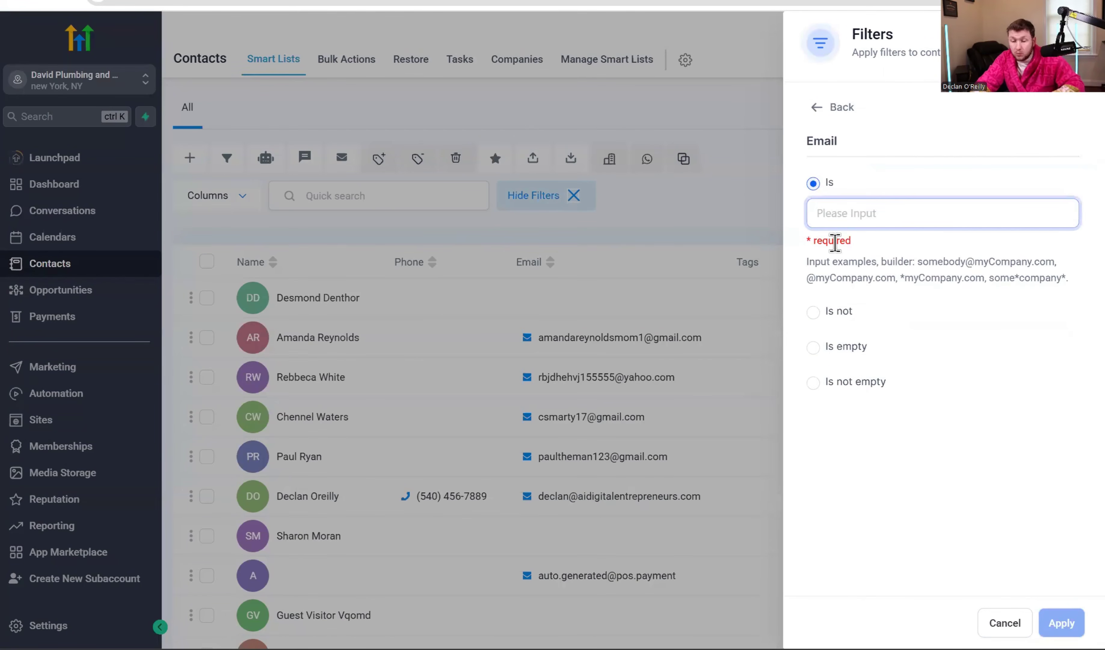
left_click(685, 229)
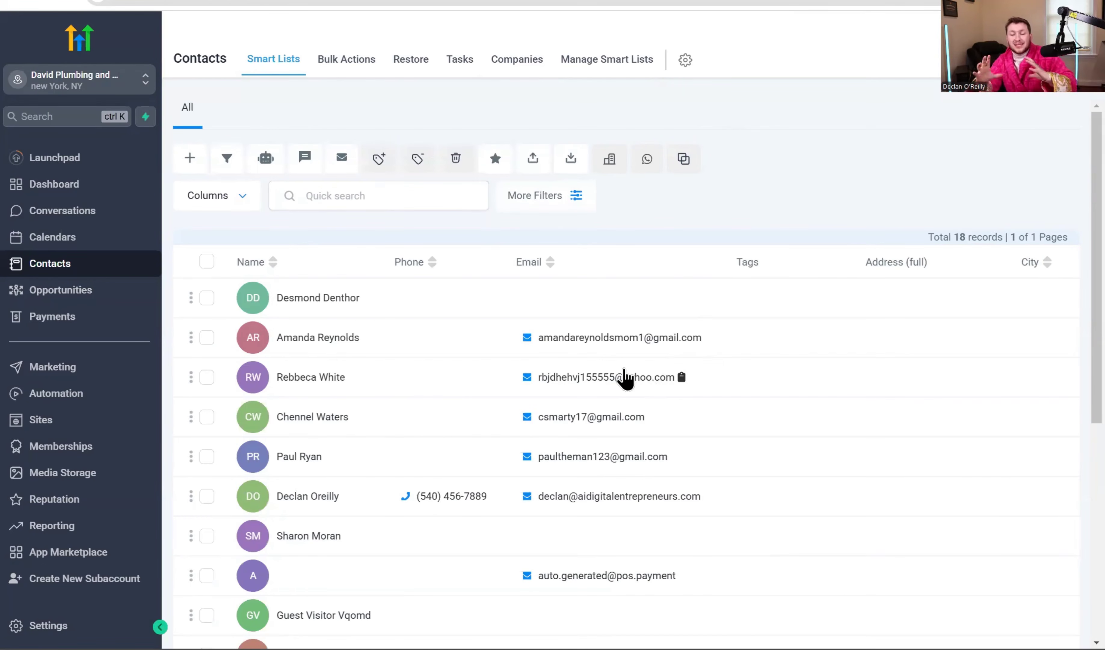
scroll(555, 462, "down", 8)
scroll(521, 453, "up", 4)
scroll(521, 453, "up", 4)
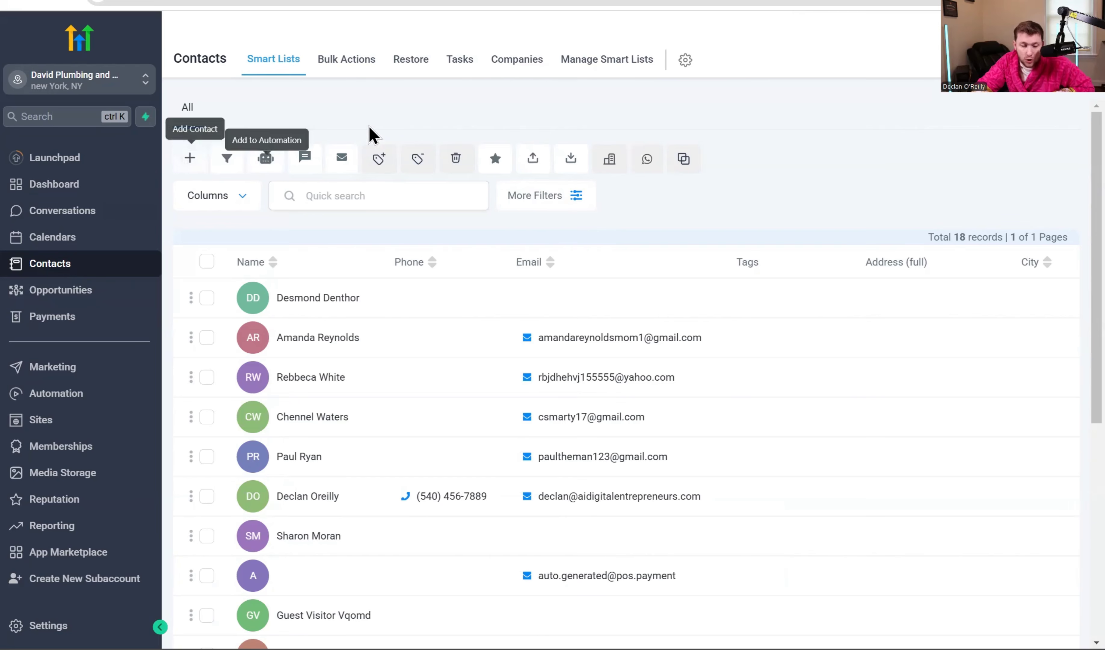
Create and save a contact named Test Test with a test Gmail address.
left_click(198, 160)
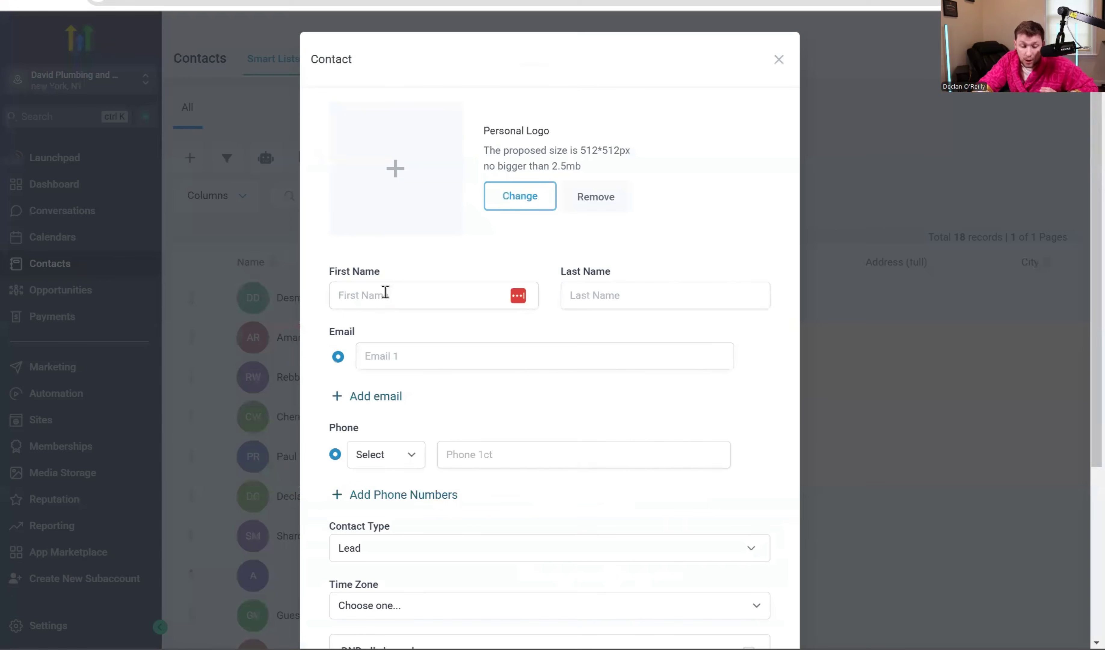
left_click(387, 294)
type("Test")
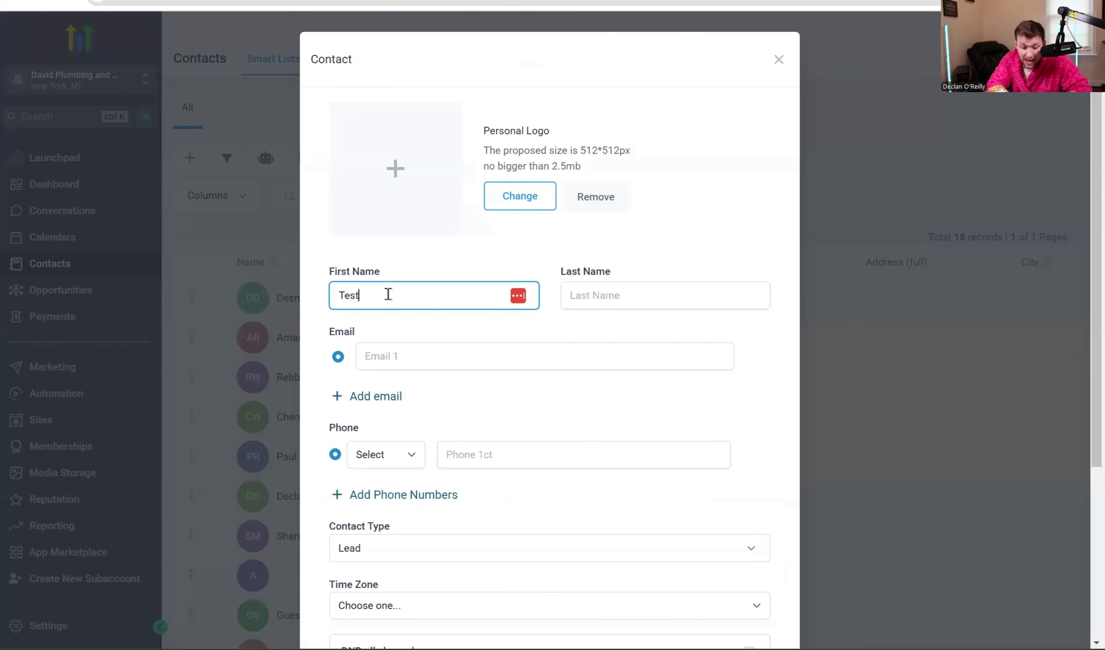
left_click(620, 282)
type("test")
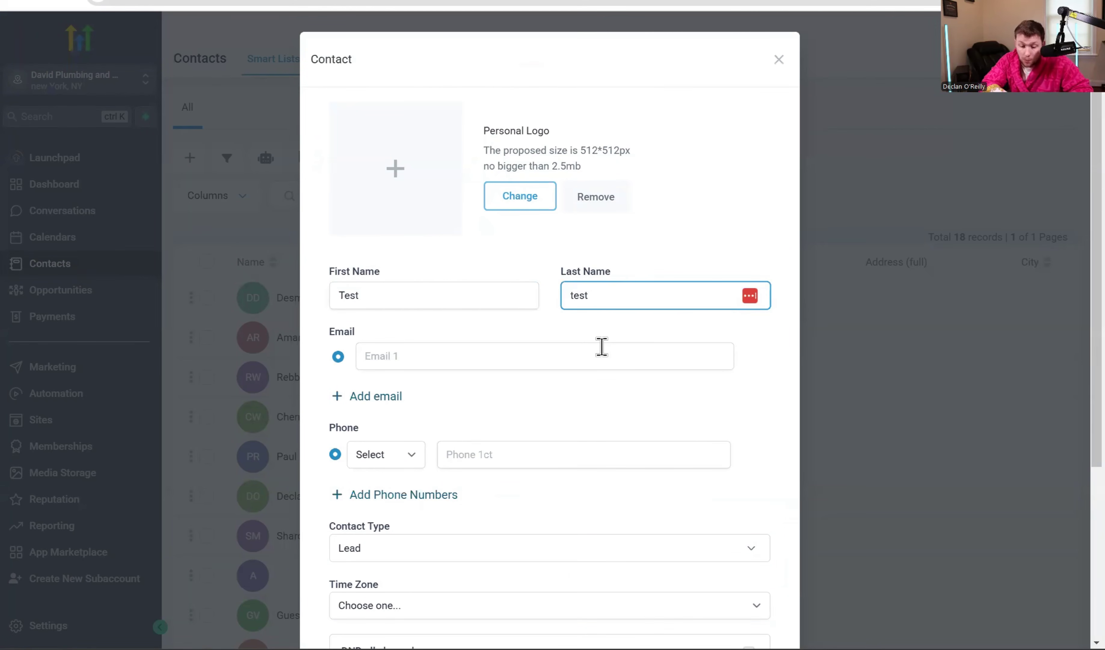
left_click(601, 347)
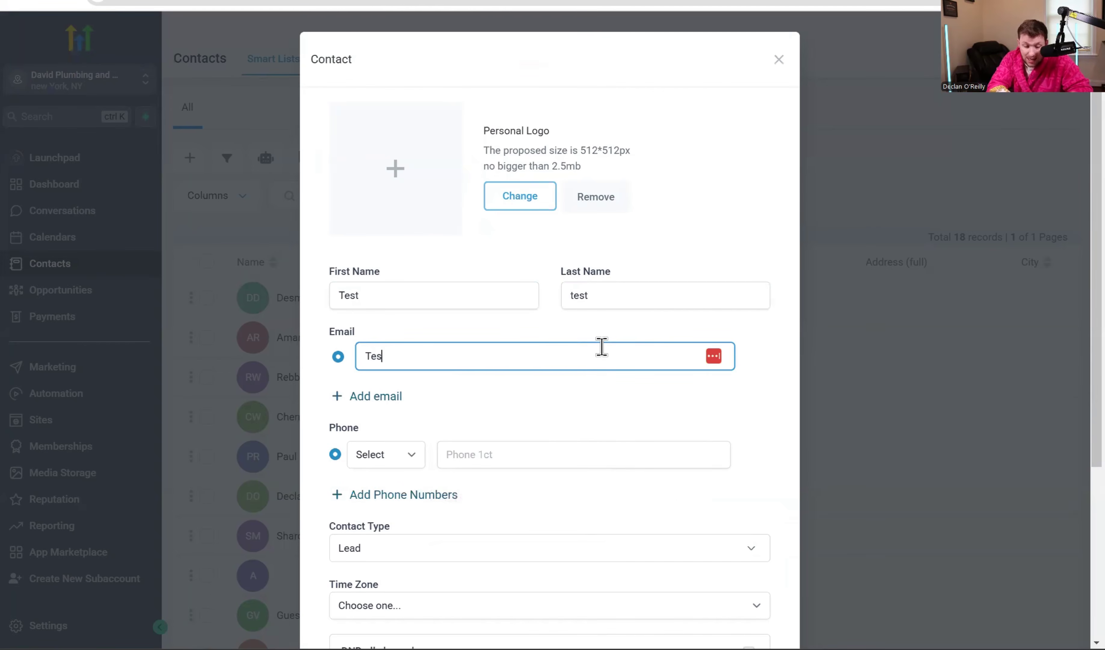
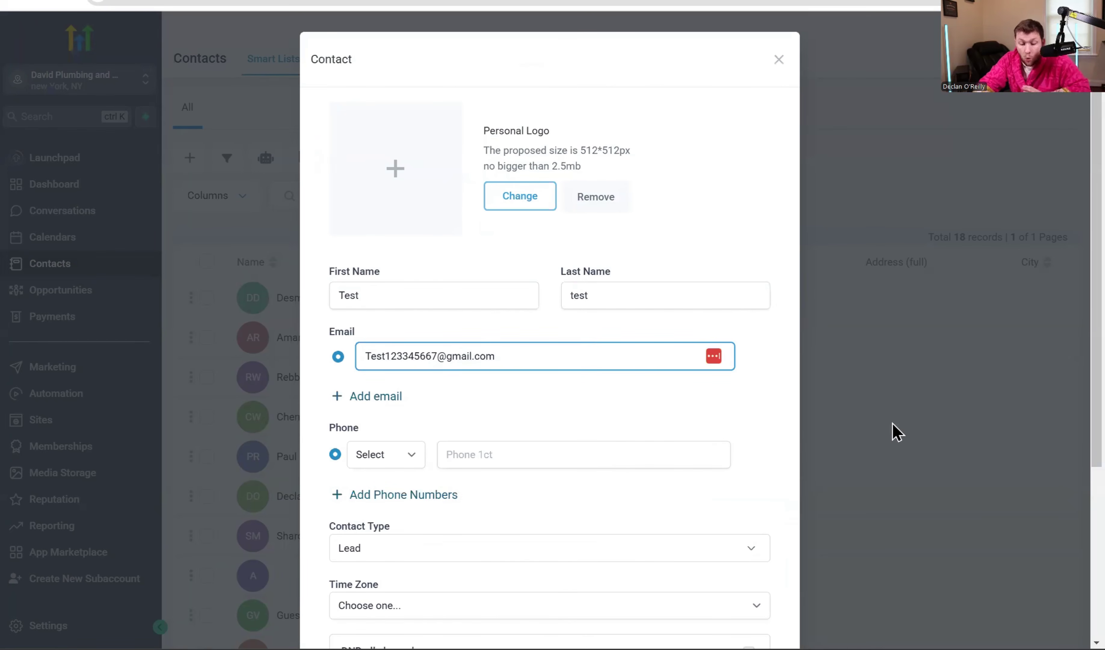
scroll(656, 391, "down", 5)
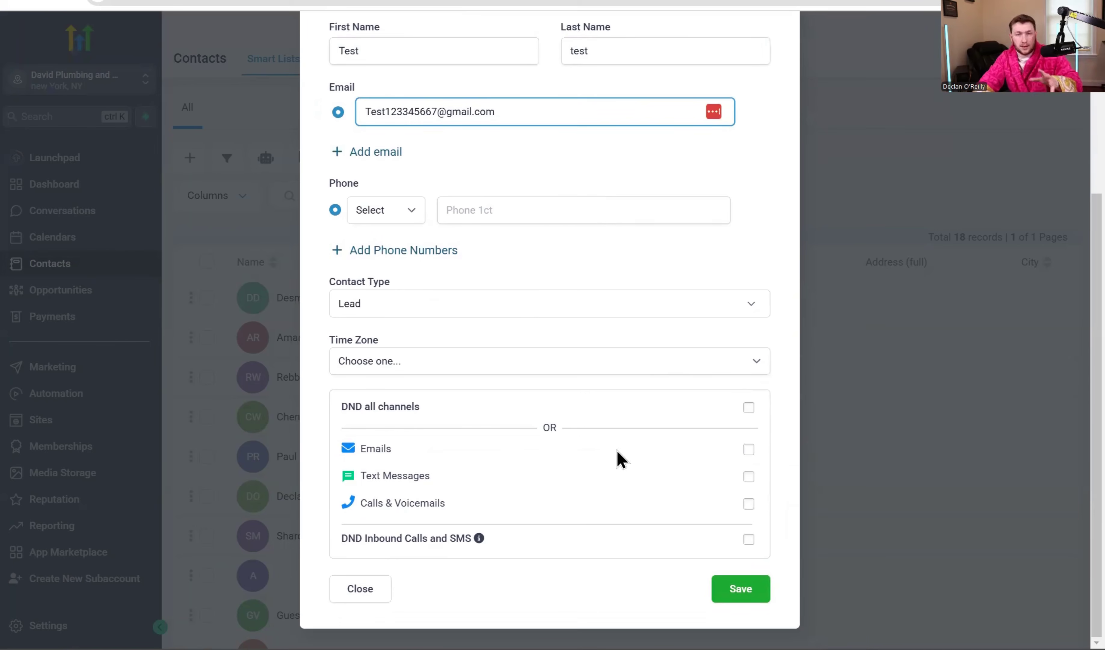
left_click(717, 589)
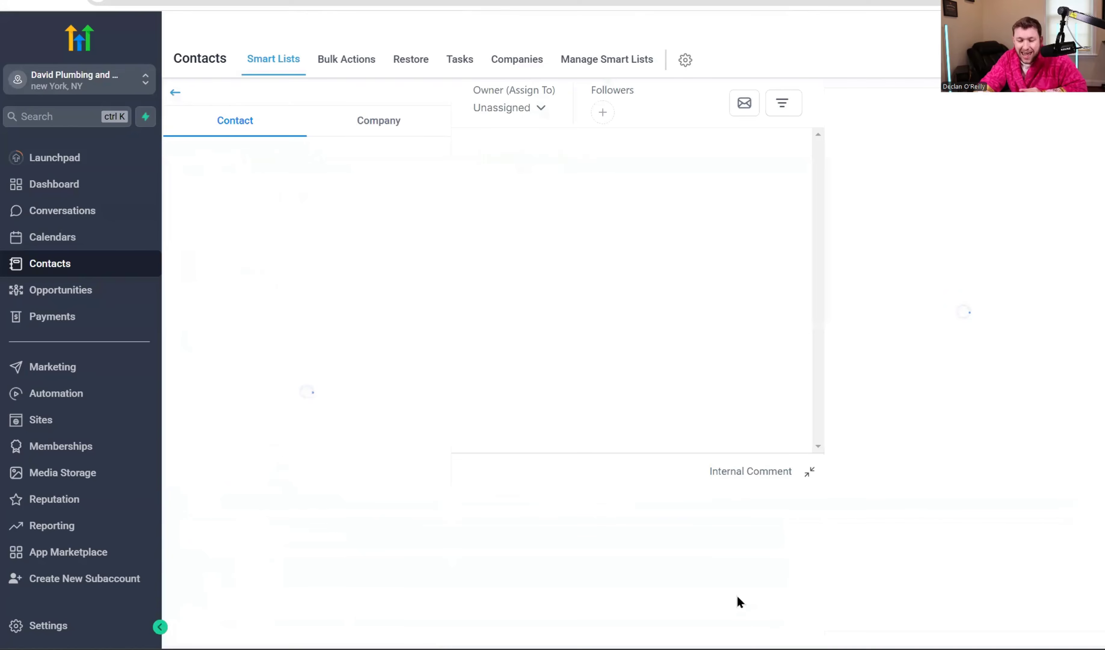
left_click(285, 70)
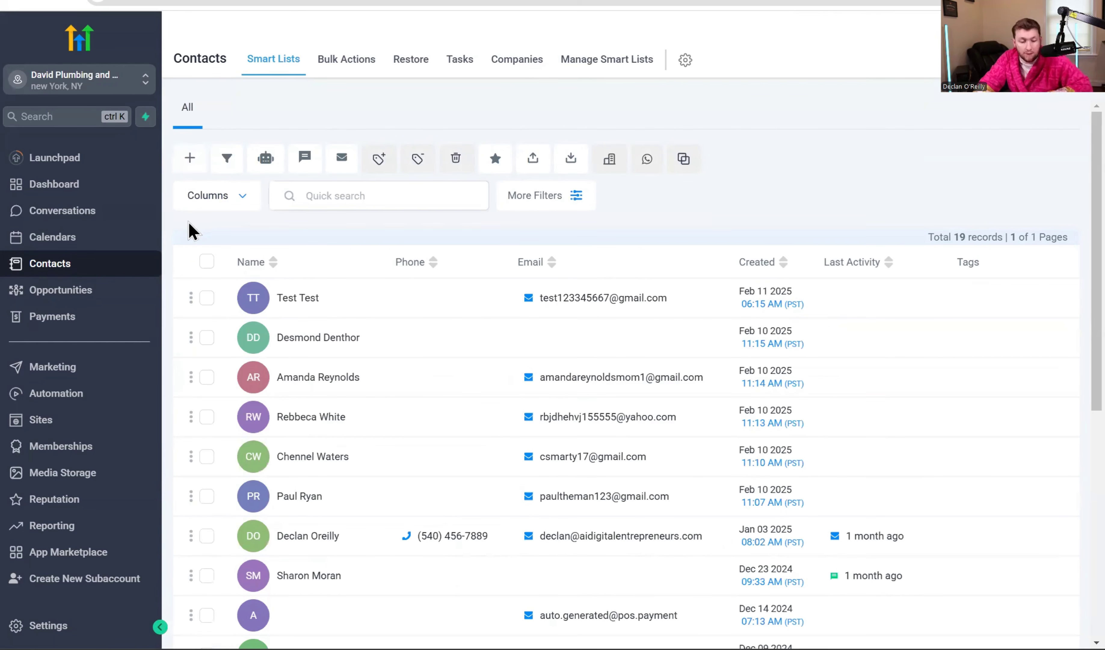
left_click(206, 298)
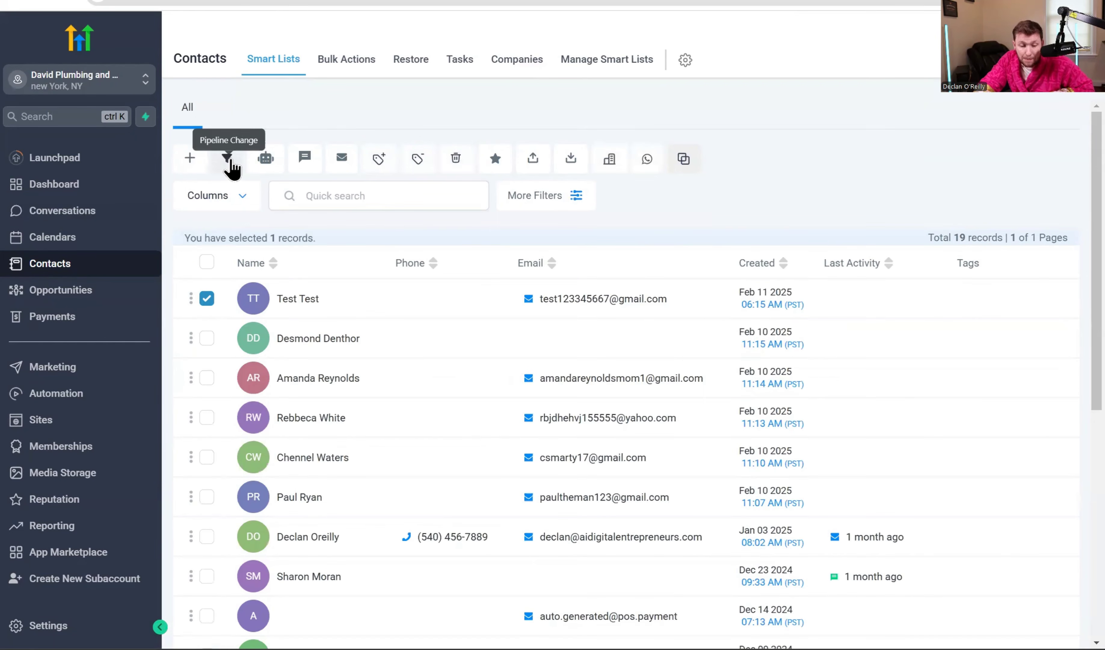
left_click(228, 160)
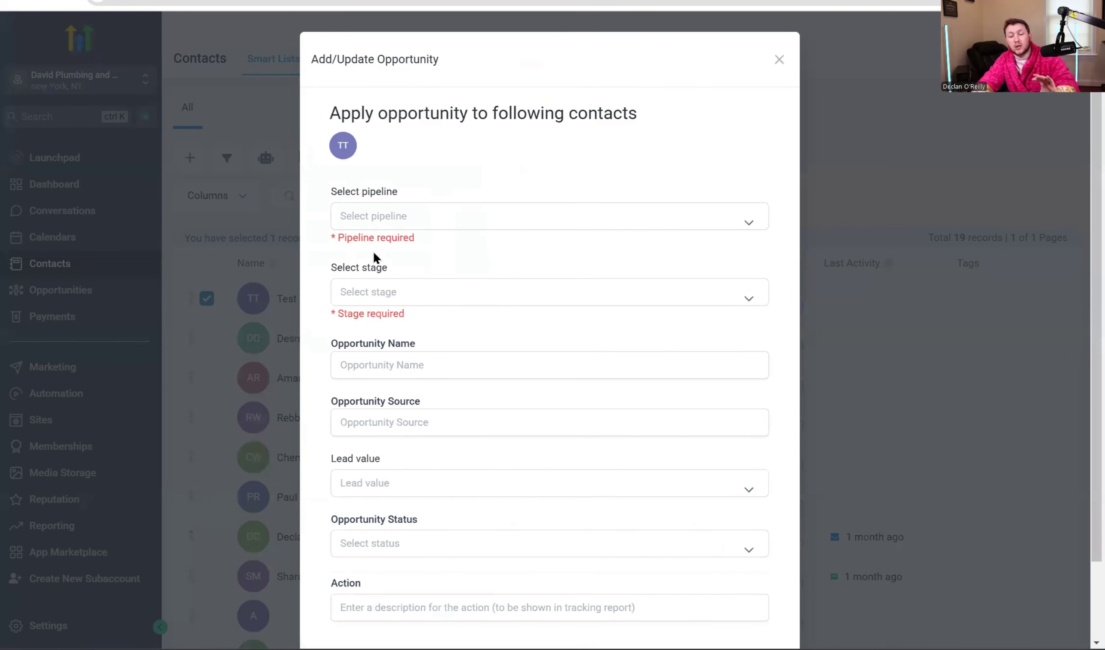
left_click(503, 220)
left_click(470, 267)
left_click(469, 274)
left_click(464, 304)
left_click(462, 332)
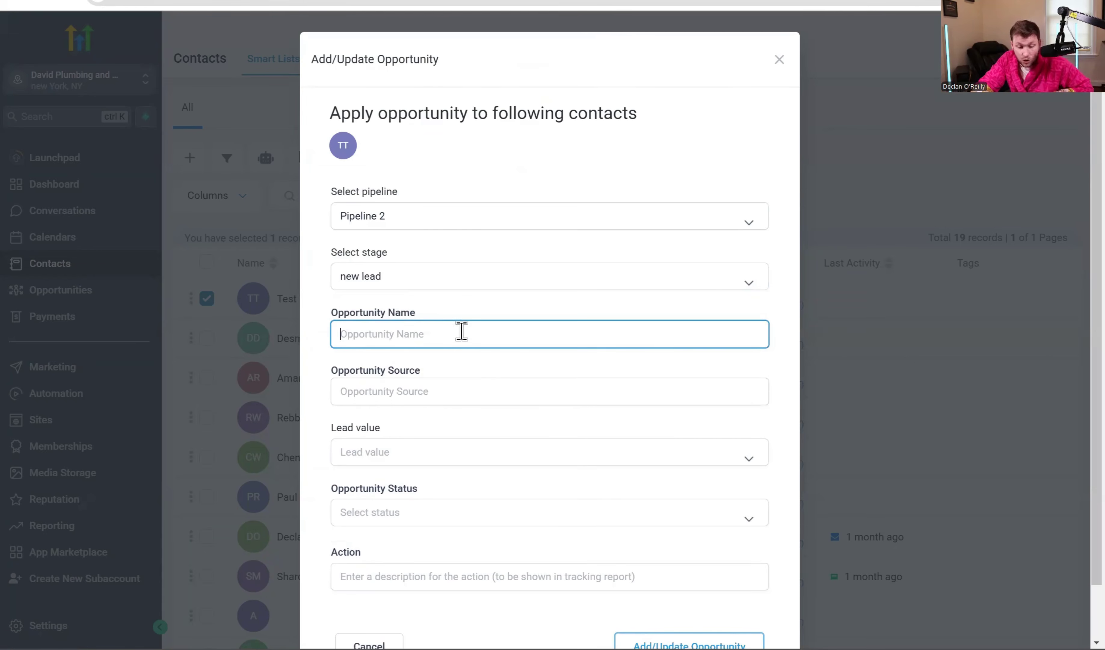
left_click(456, 388)
left_click(439, 456)
scroll(461, 482, "down", 2)
scroll(595, 324, "up", 2)
left_click(212, 275)
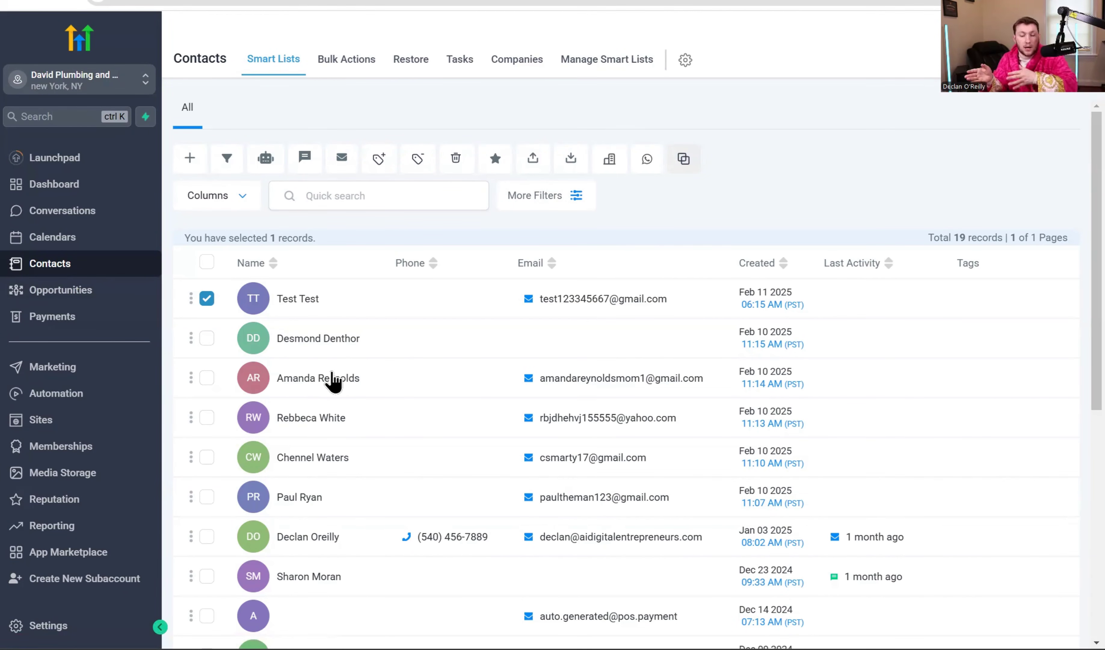
left_click(203, 299)
left_click(203, 298)
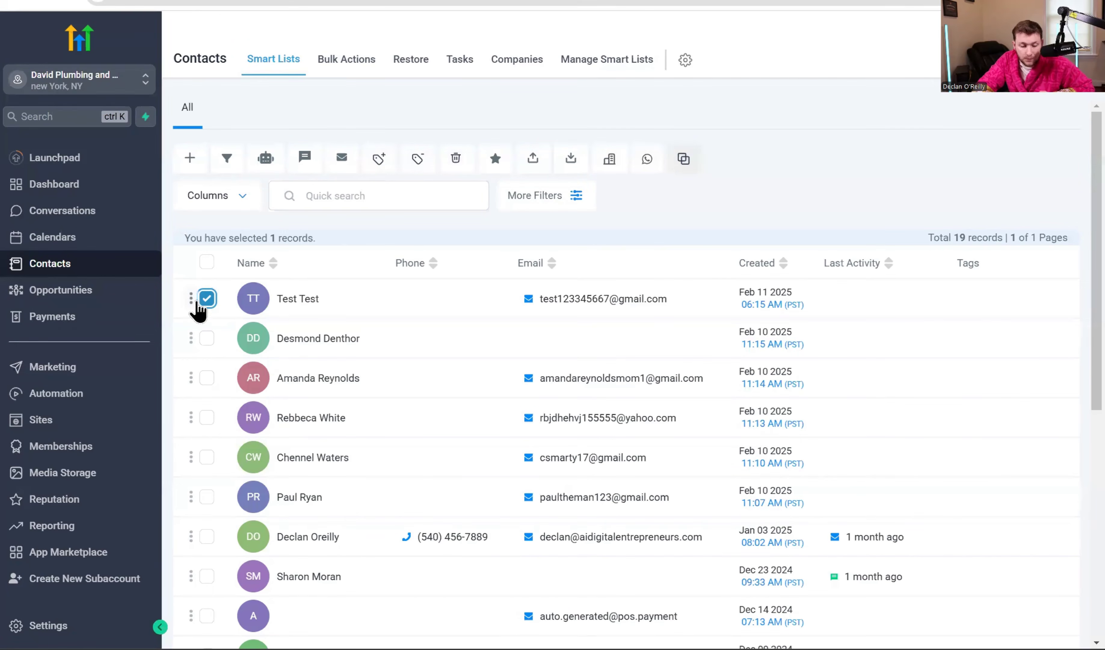
left_click(266, 159)
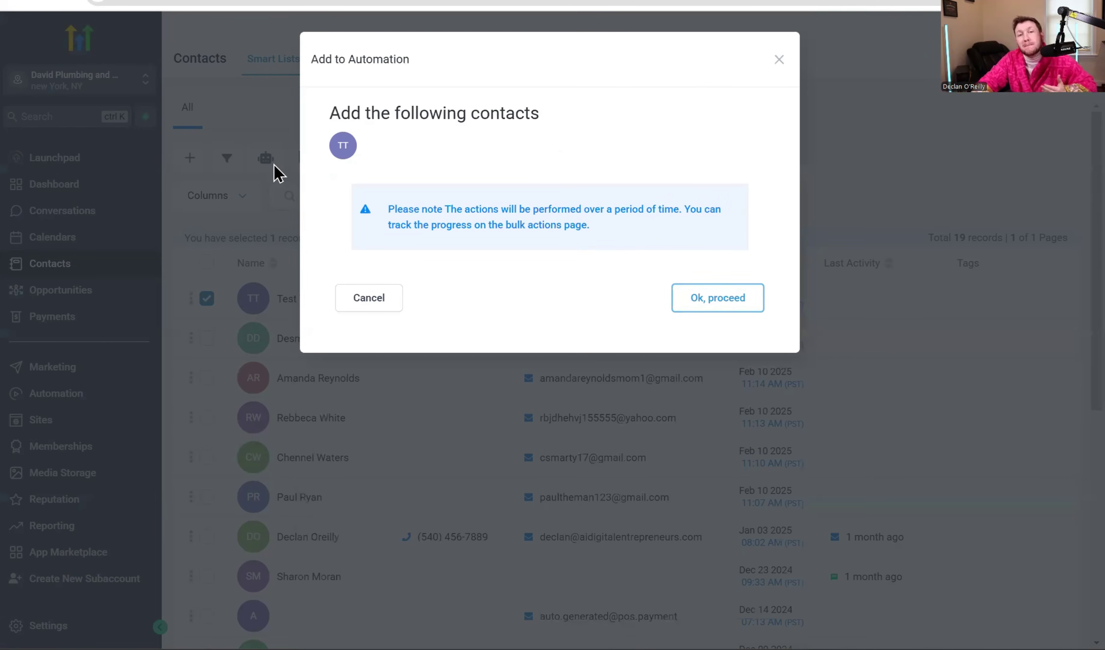
left_click(715, 302)
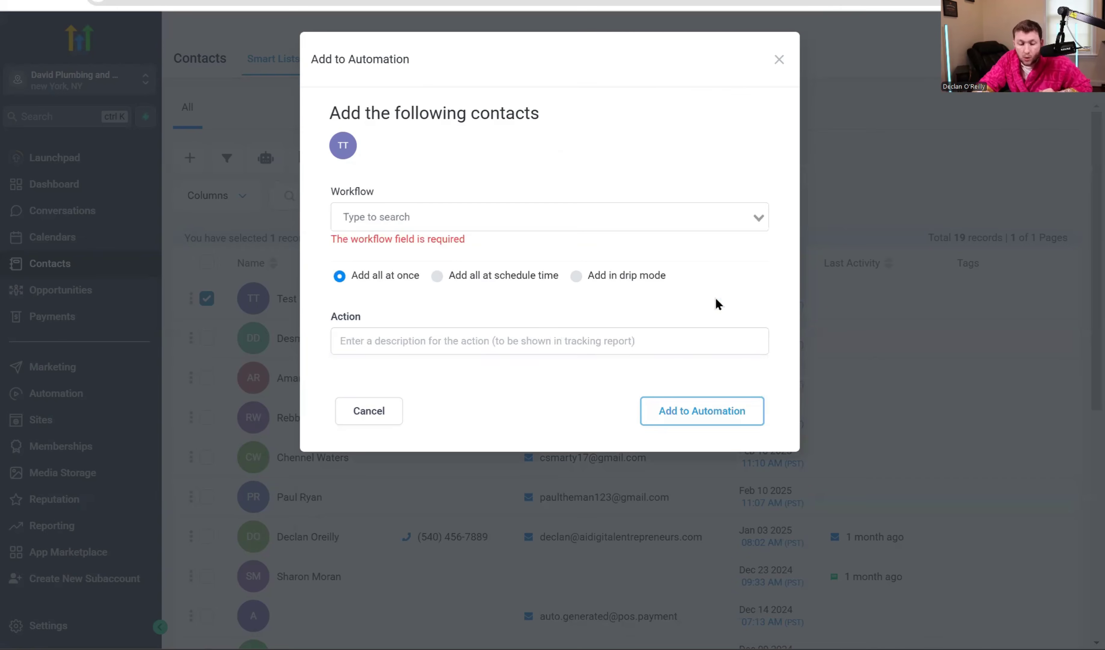
left_click(594, 218)
left_click(585, 263)
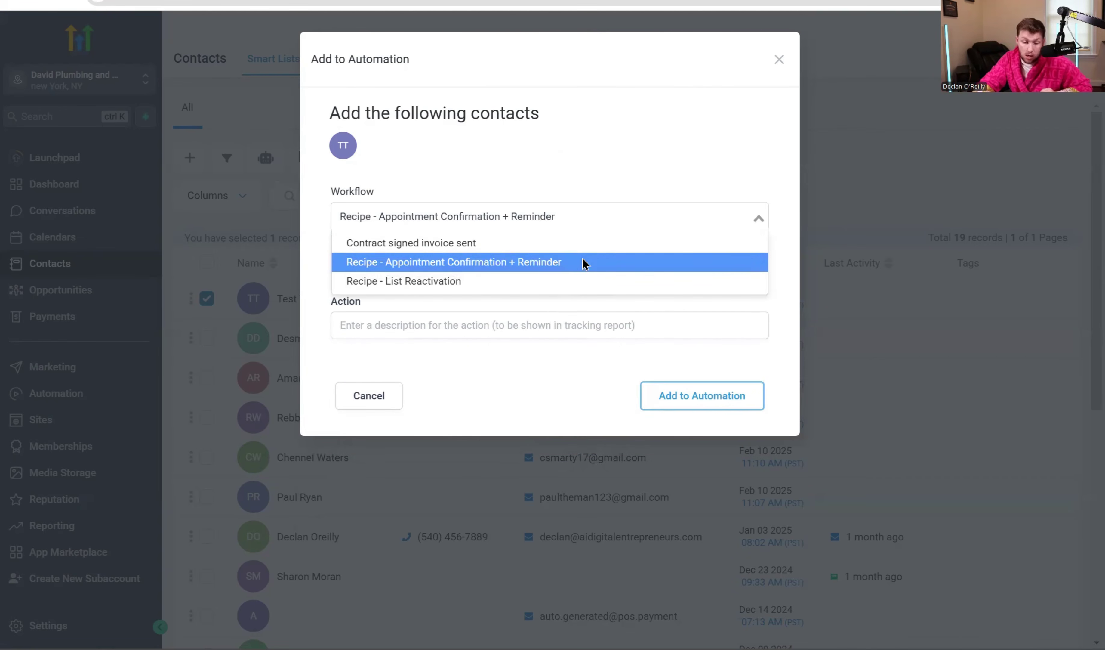
left_click(552, 319)
type("test")
left_click(586, 307)
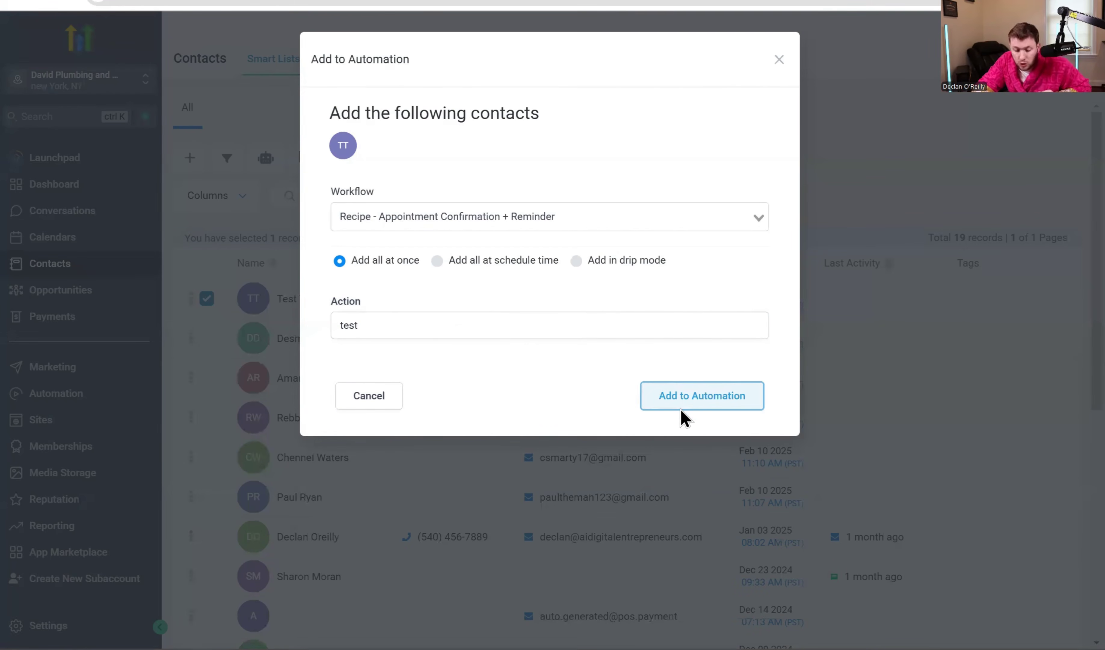
left_click(779, 60)
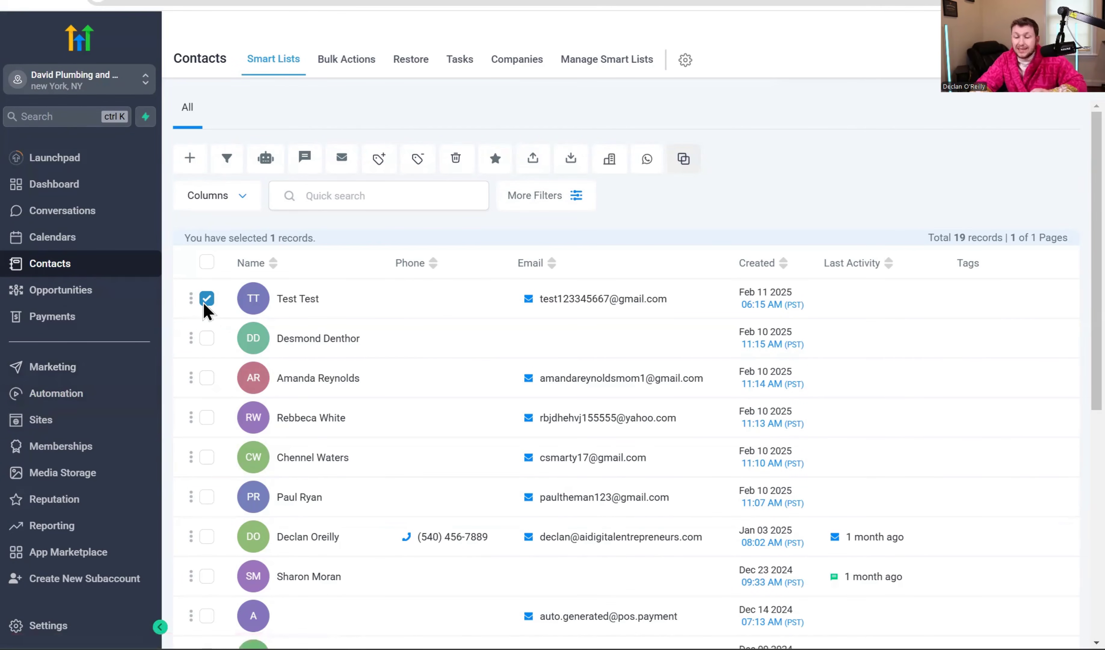
Start a bulk SMS to the selected test contact, then close the confirmation.
left_click(214, 305)
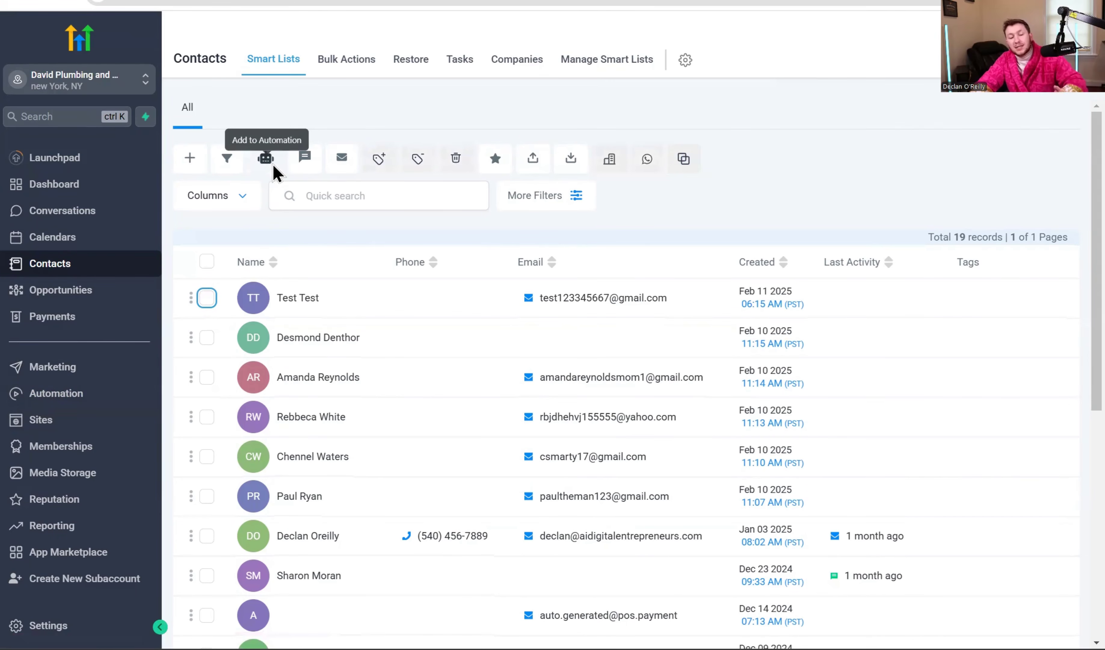
left_click(207, 297)
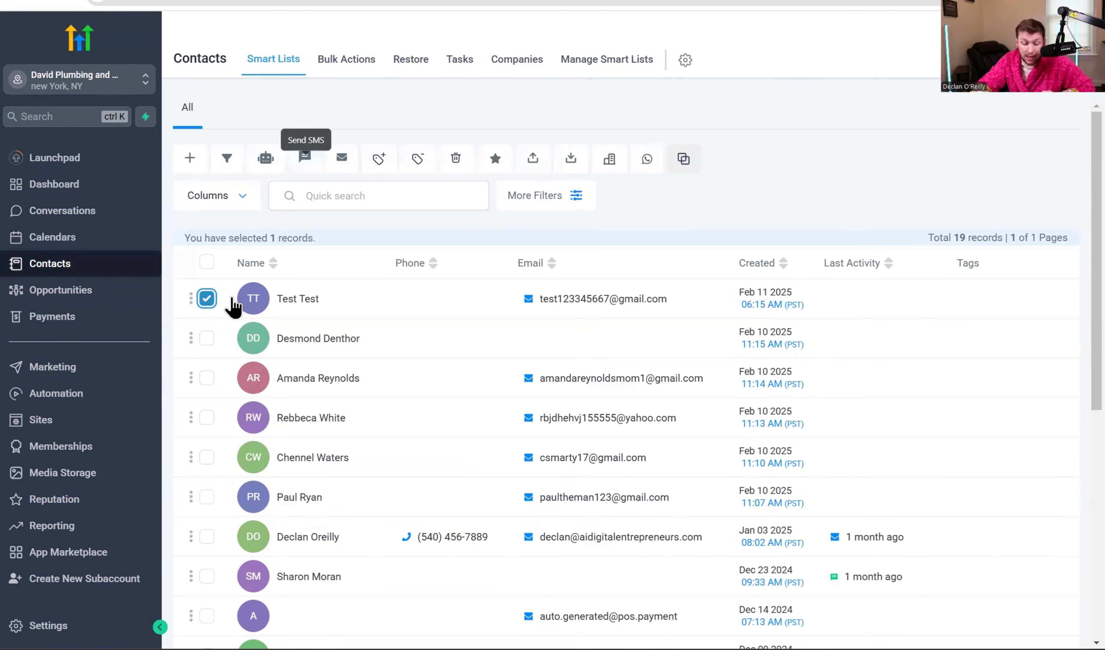
left_click(314, 160)
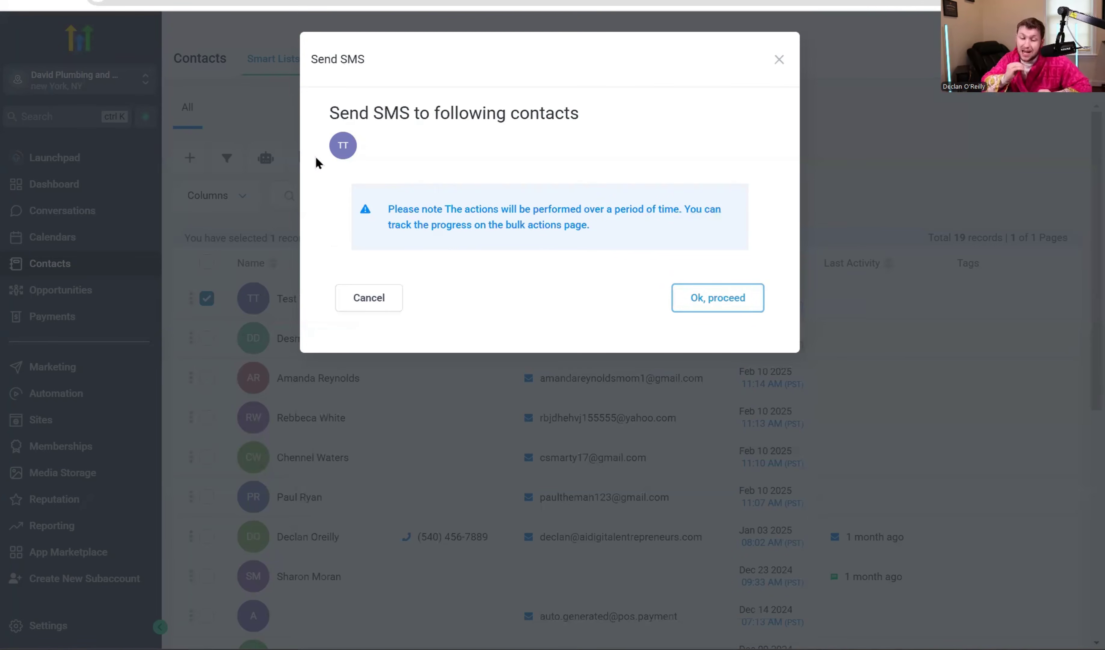
left_click(778, 60)
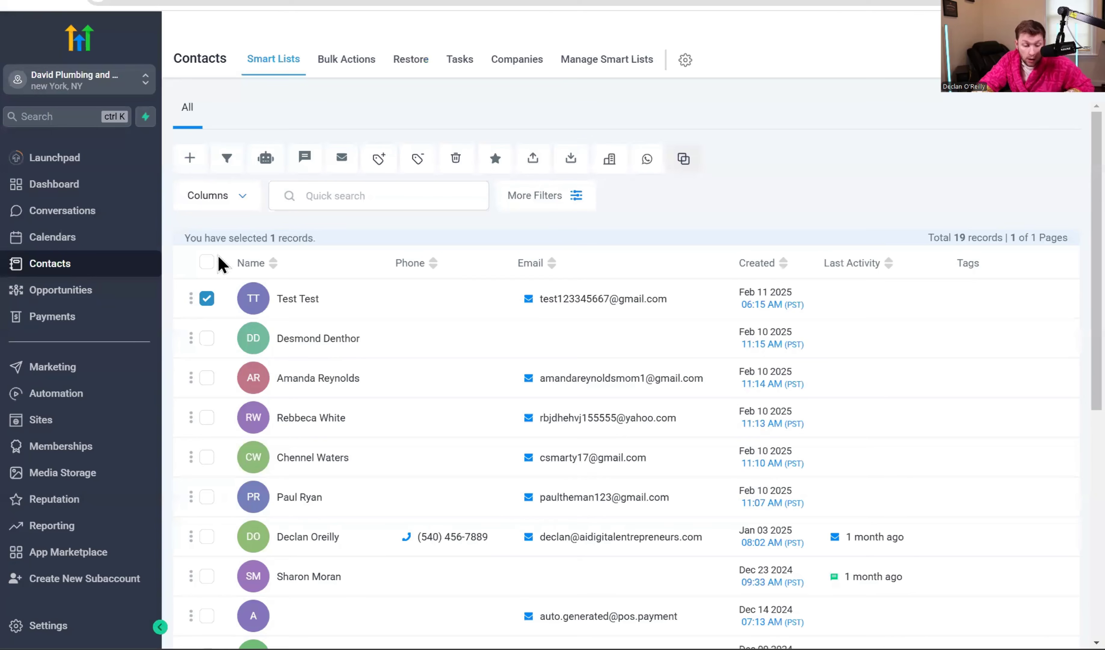
Add the next five contacts to the selection, then open and close the SMS form unsent.
left_click(207, 338)
left_click(207, 380)
left_click(207, 418)
left_click(207, 457)
left_click(207, 497)
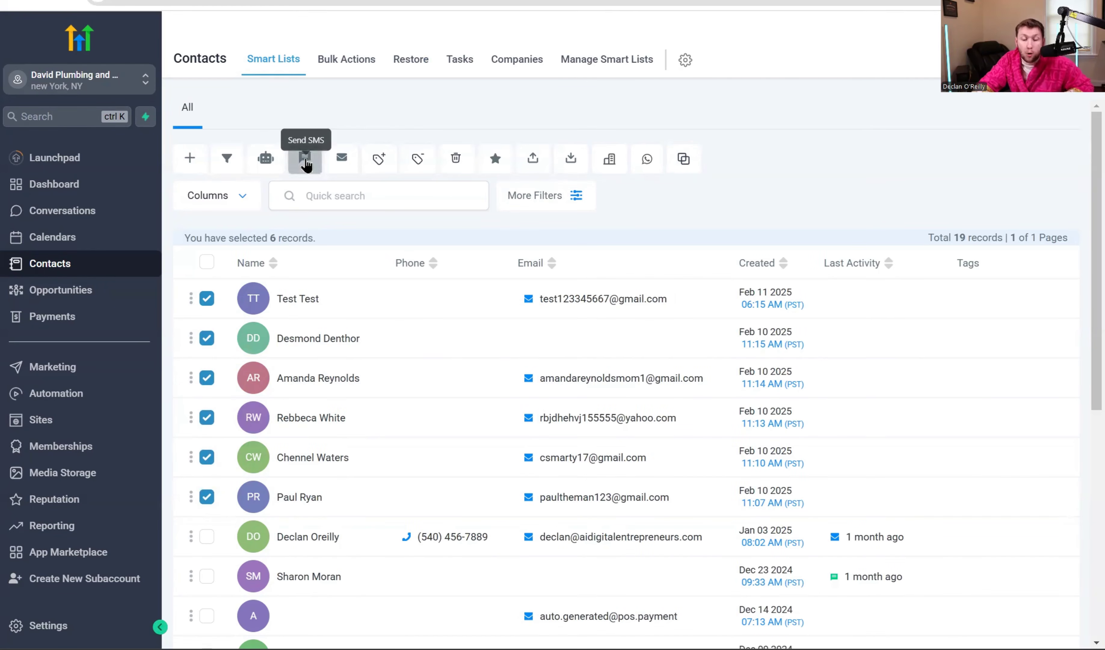
left_click(297, 171)
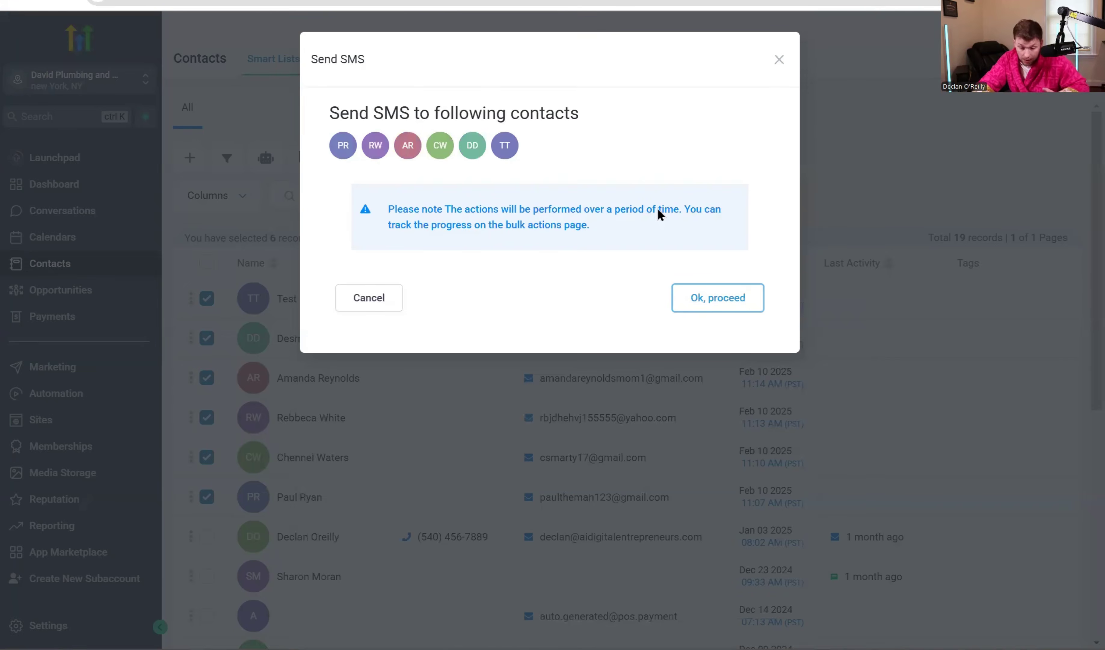
left_click(684, 296)
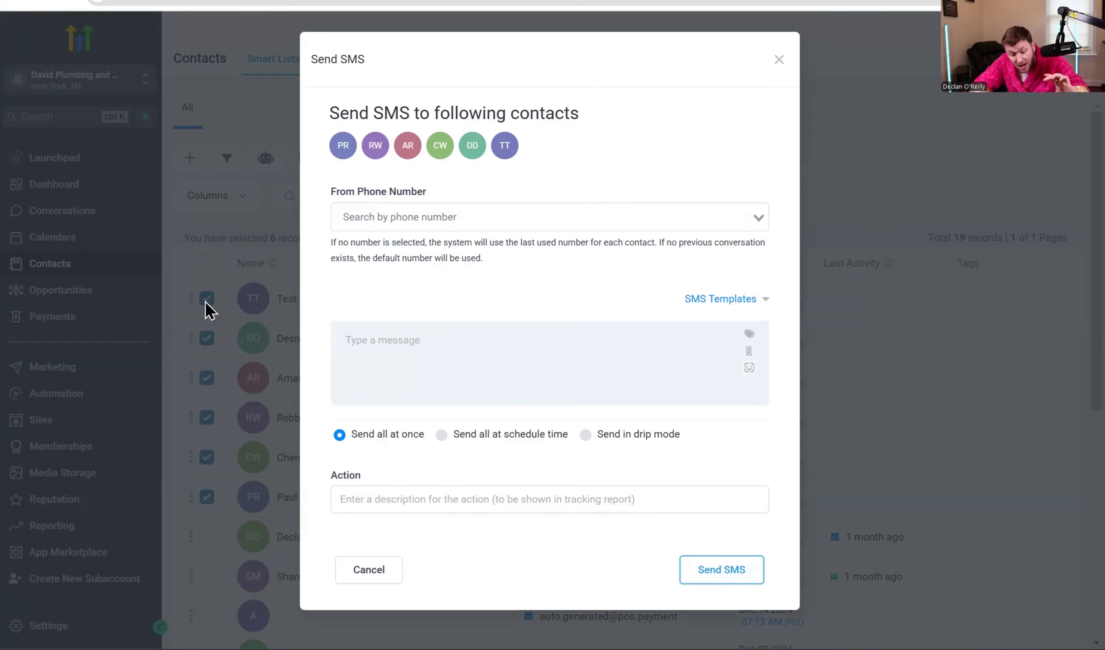
left_click(779, 60)
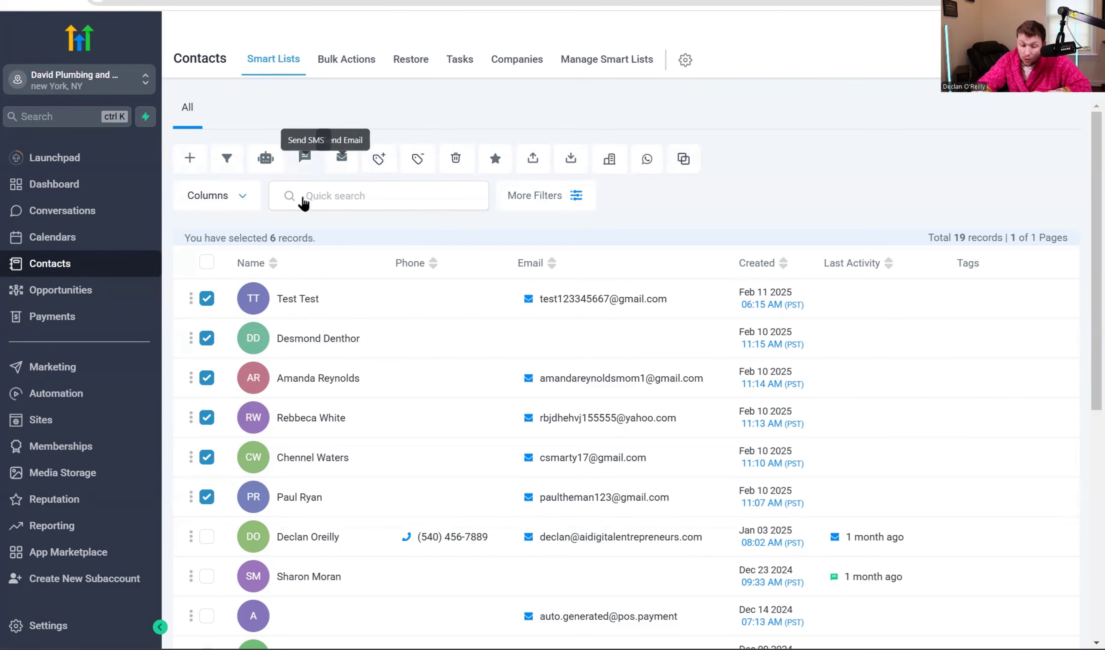
left_click(343, 159)
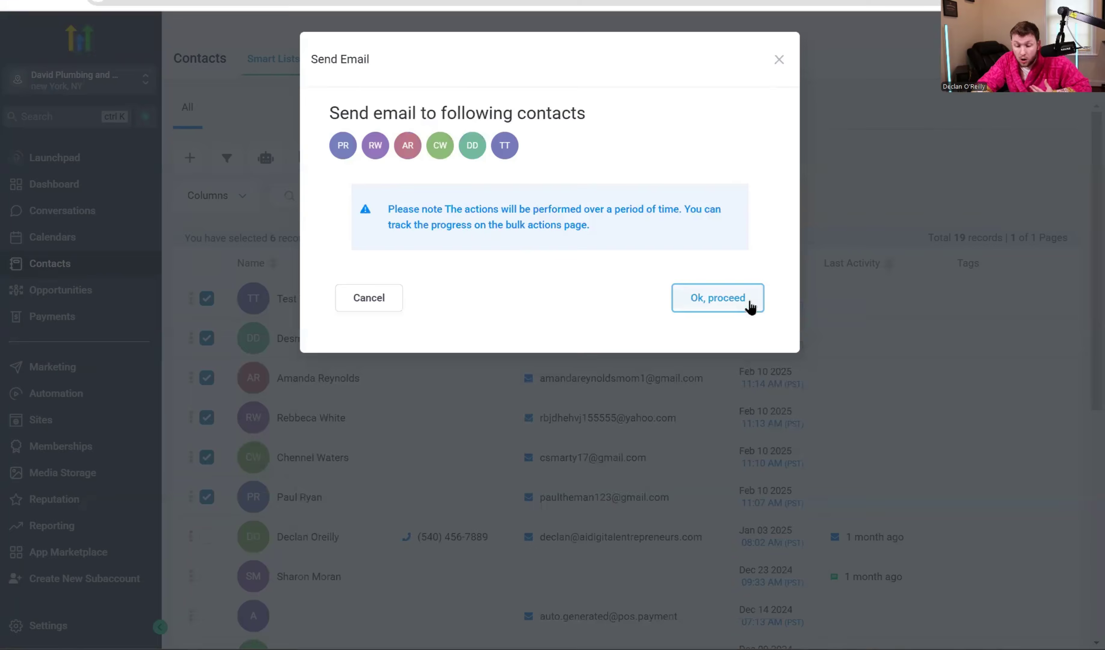
left_click(751, 308)
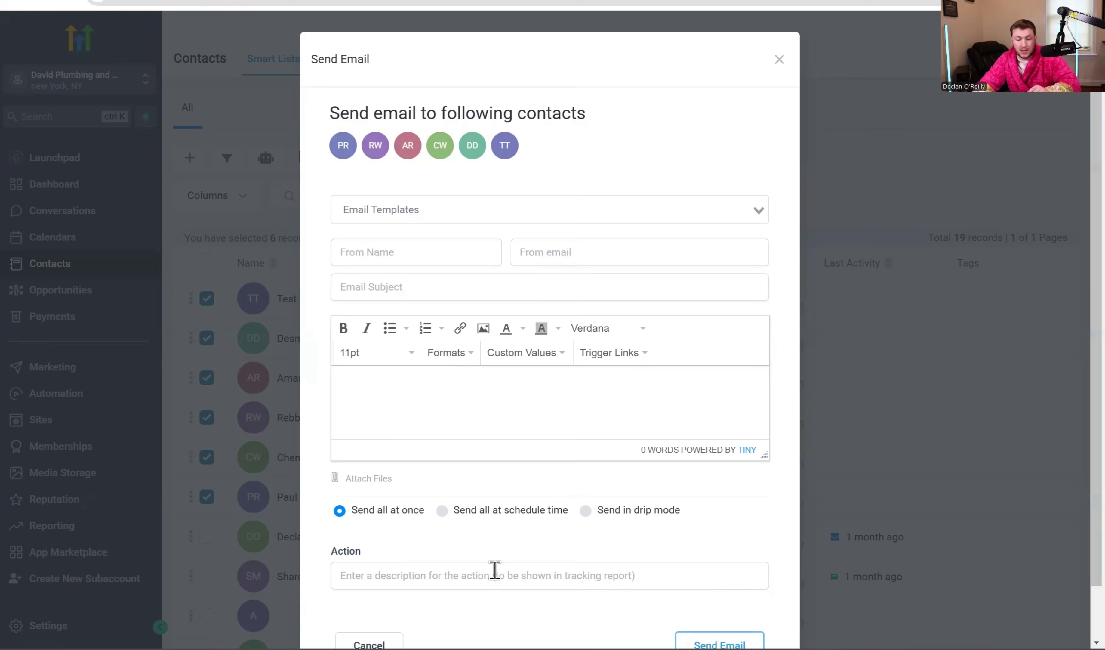
scroll(495, 570, "down", 1)
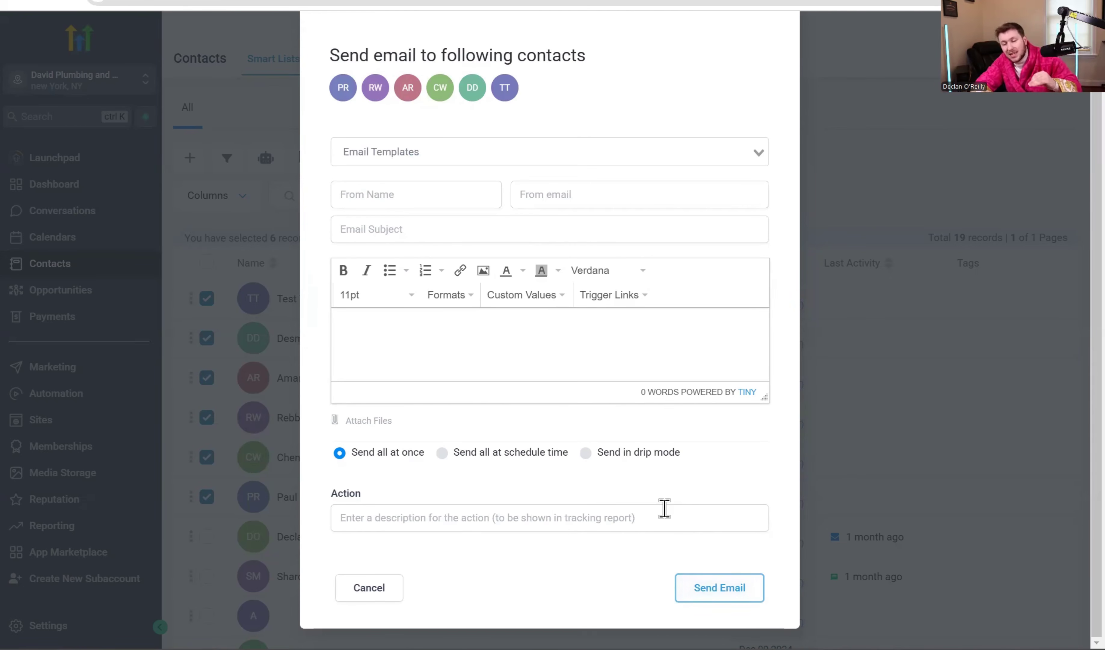
scroll(665, 509, "up", 2)
left_click(777, 62)
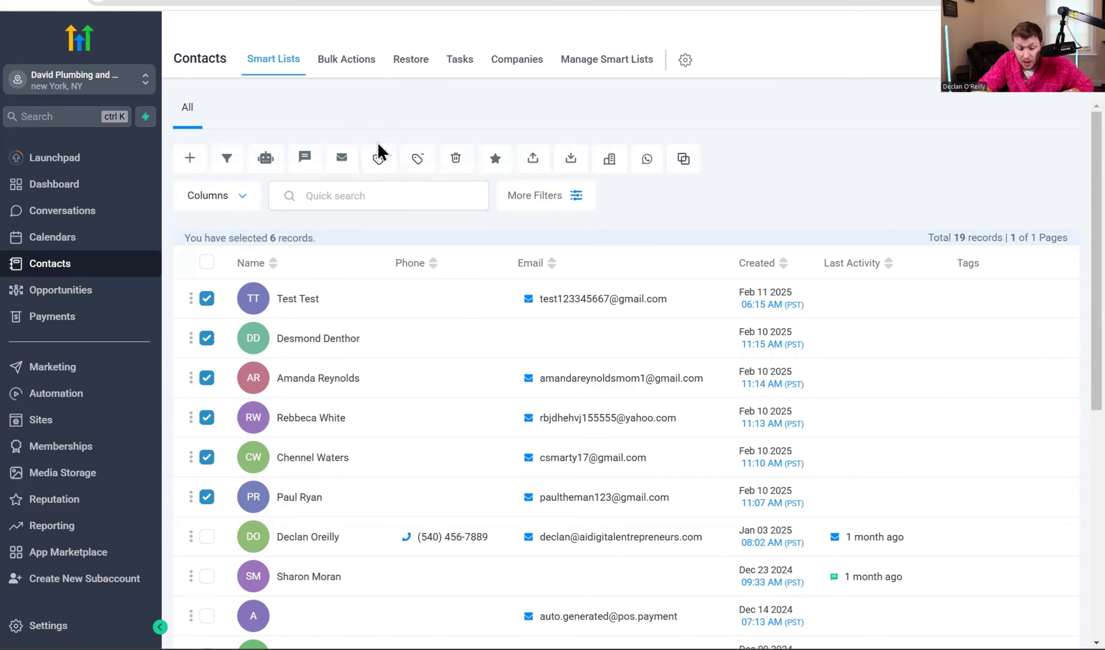
Bulk-add the 'hot lead' tag to the six selected contacts with action name 'ad'.
left_click(378, 160)
left_click(500, 330)
type("adding tag")
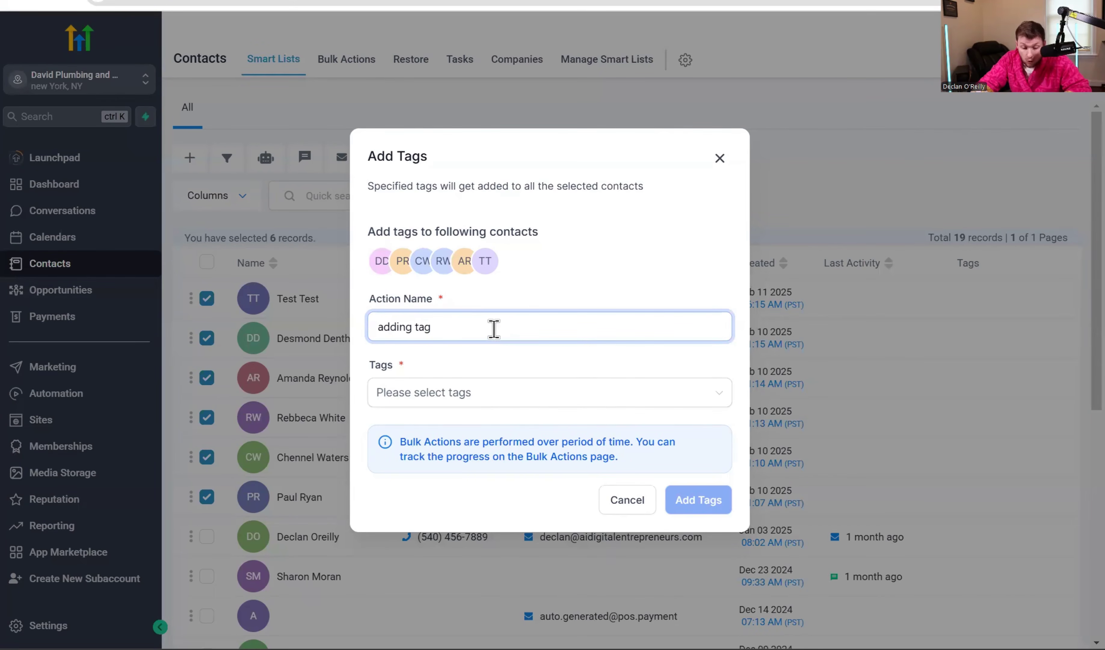
left_click(494, 393)
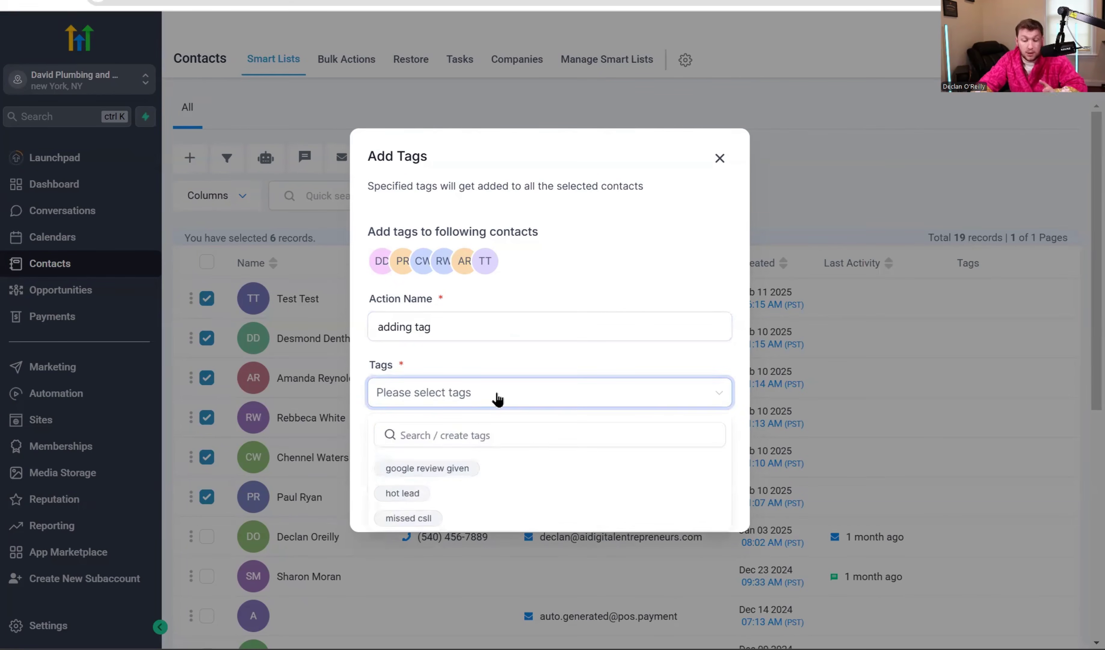
left_click(448, 493)
left_click(661, 301)
left_click(710, 499)
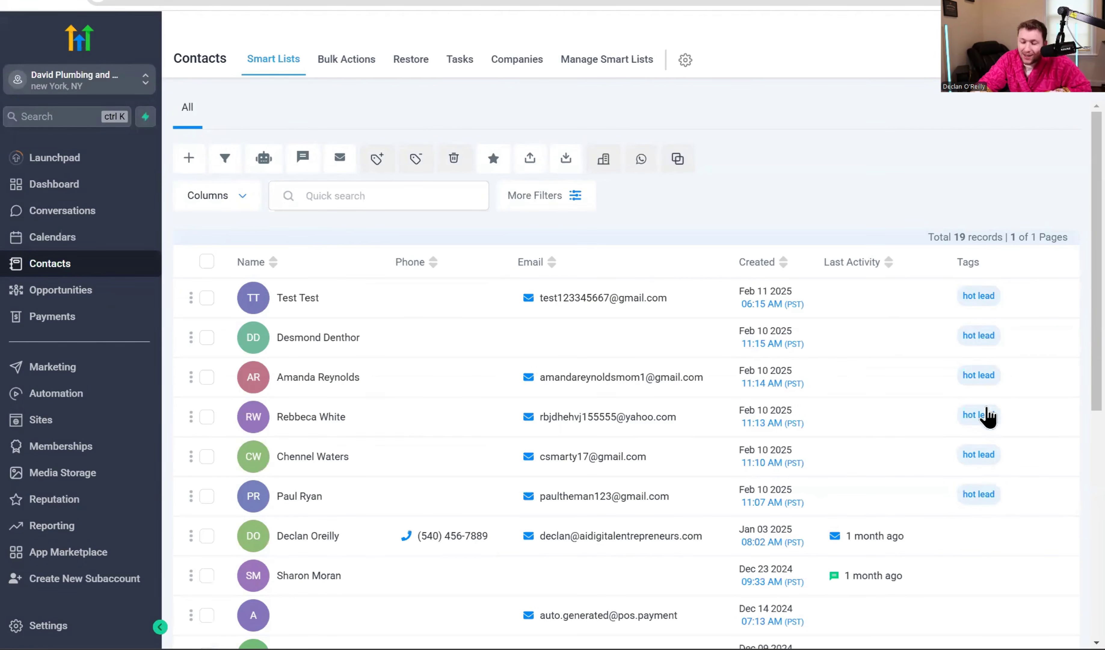
Re-select the test contact and the other newly tagged contacts in the list.
left_click(206, 298)
left_click(207, 381)
left_click(208, 418)
left_click(207, 458)
left_click(208, 497)
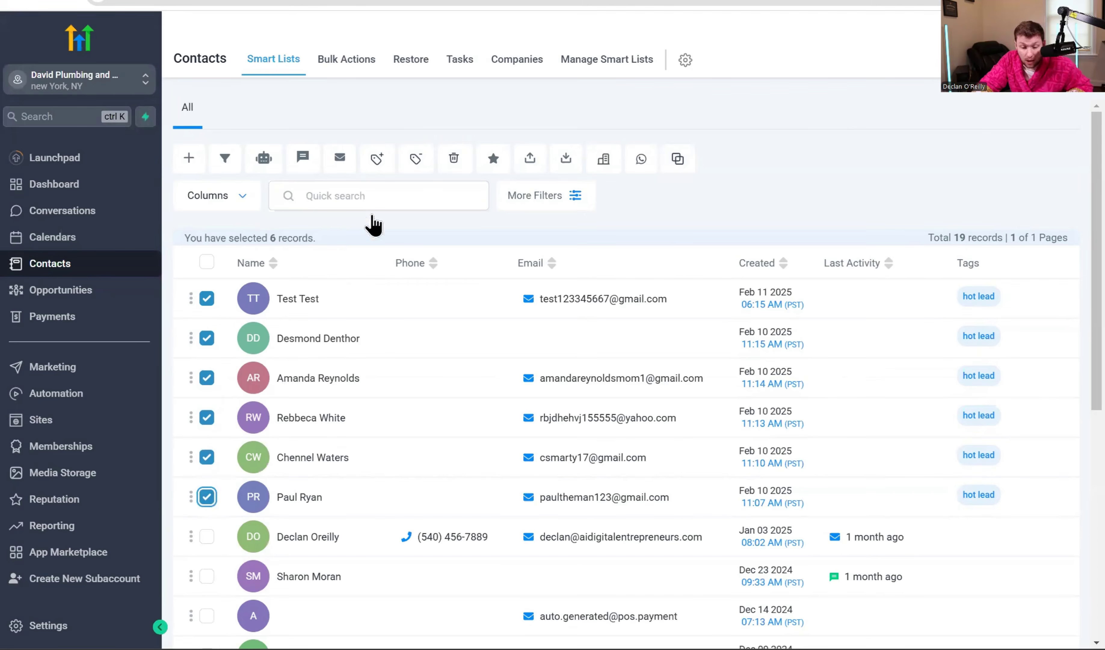
Bulk-remove the 'hot lead' tag from the six contacts with action name 'remove tags'.
left_click(414, 160)
left_click(476, 310)
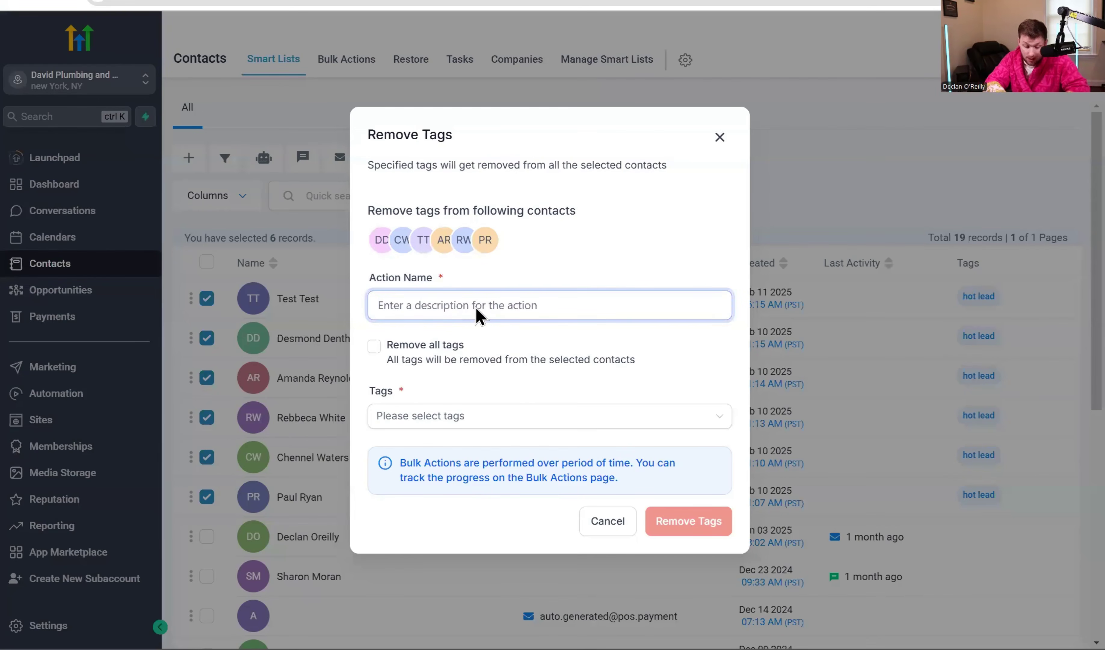
type("remove tags")
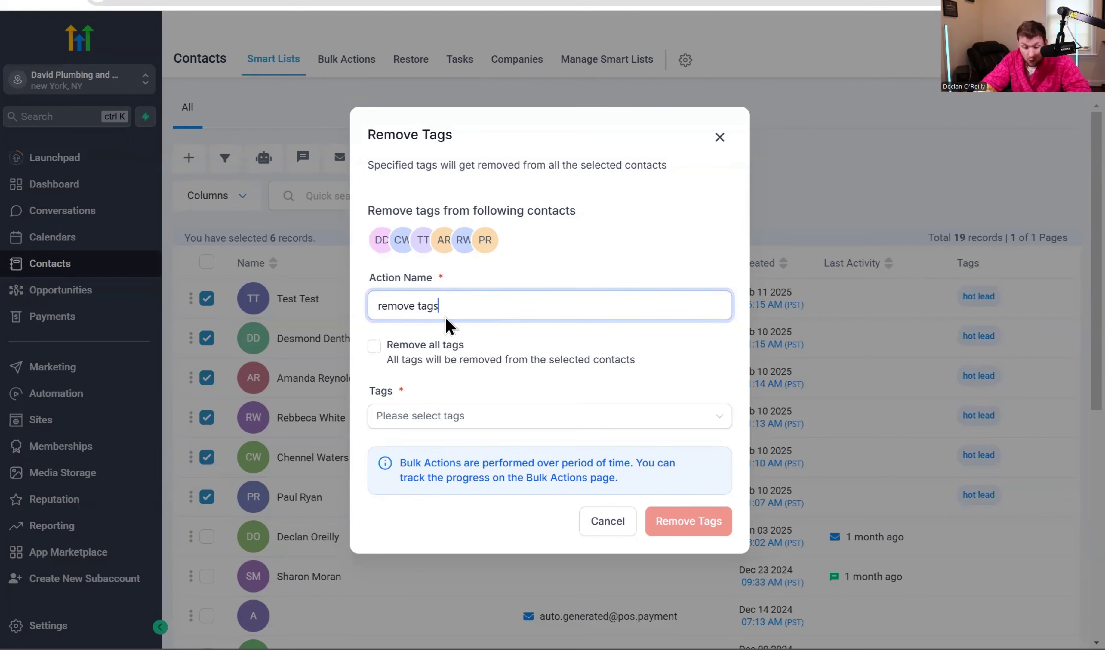
left_click(439, 421)
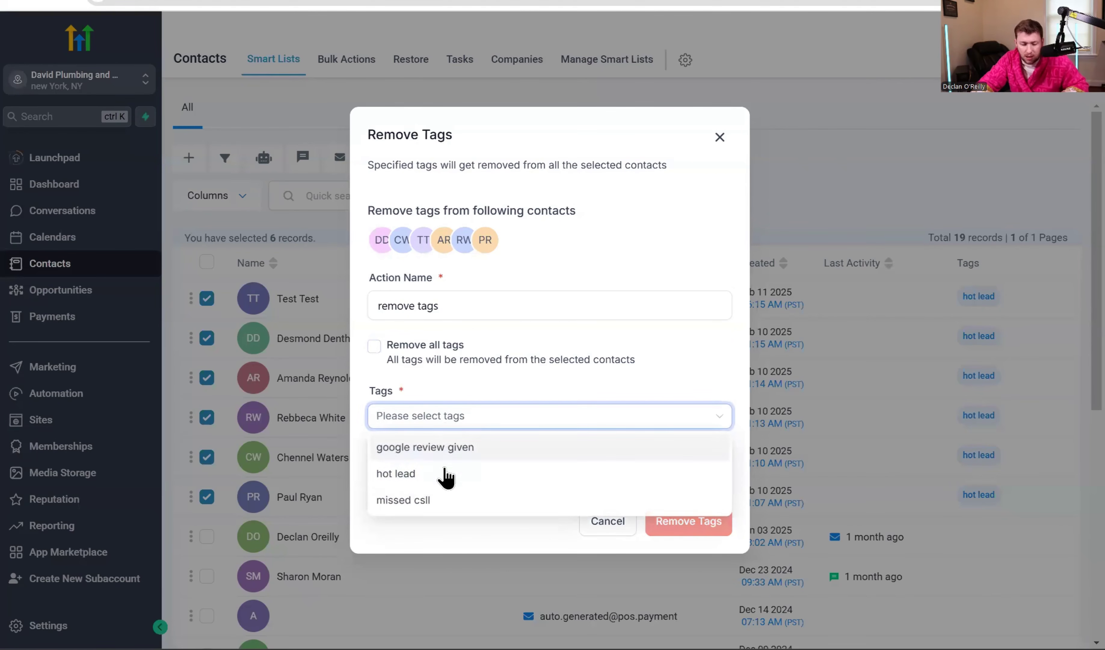
left_click(446, 474)
left_click(697, 528)
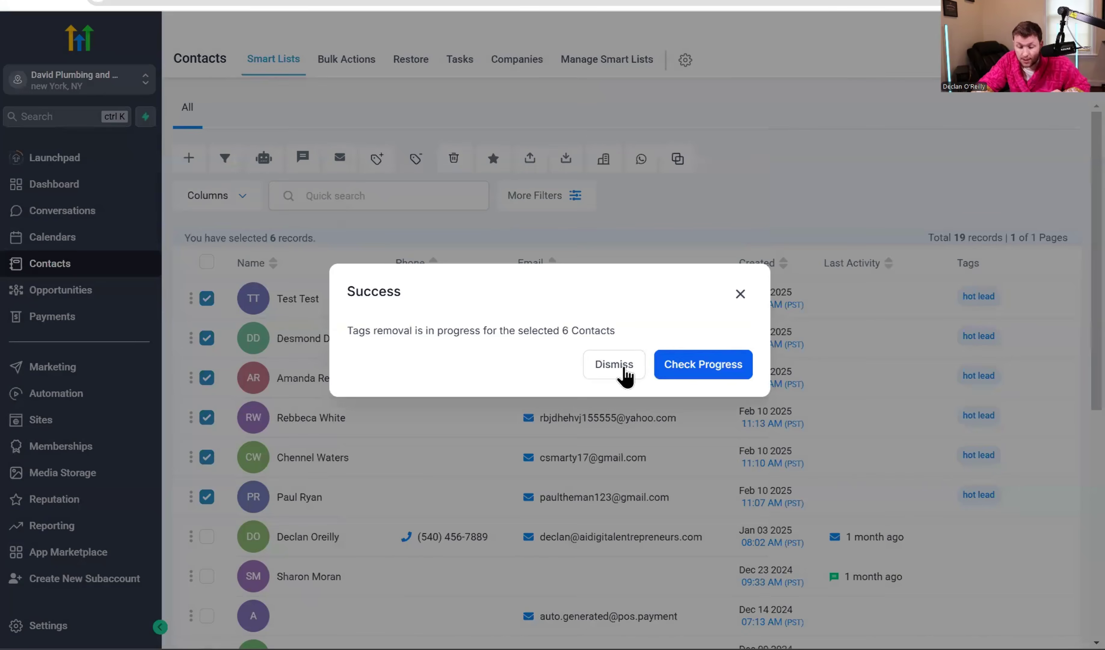
left_click(623, 366)
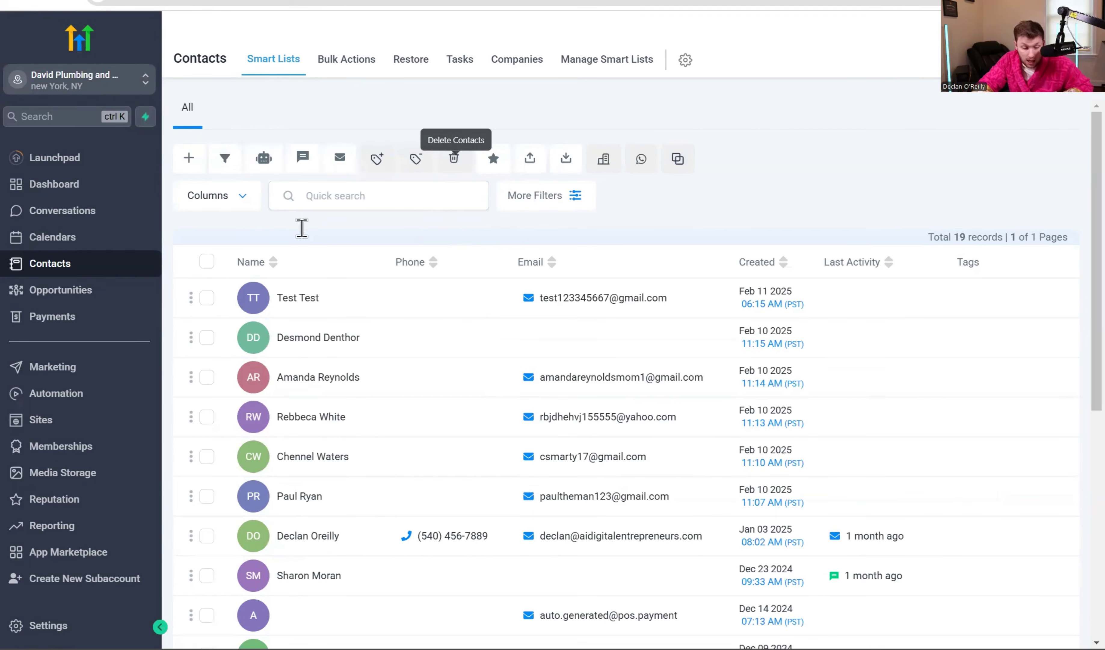
Delete only the Test Test contact, confirming with DELETE, leaving 18 contacts.
left_click(206, 298)
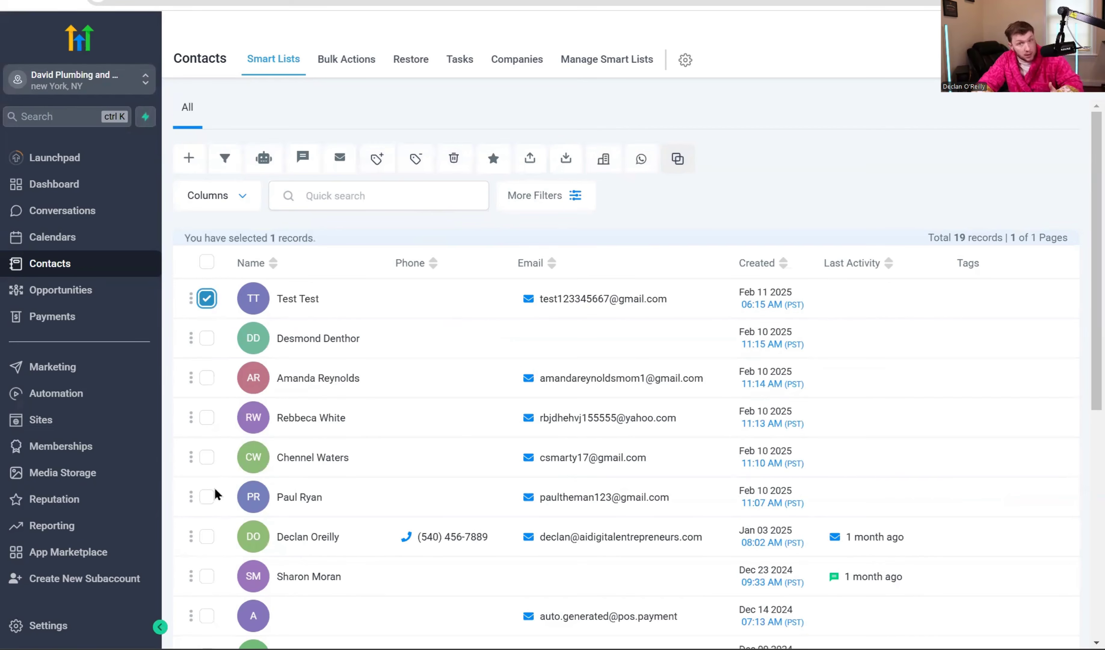
left_click(205, 262)
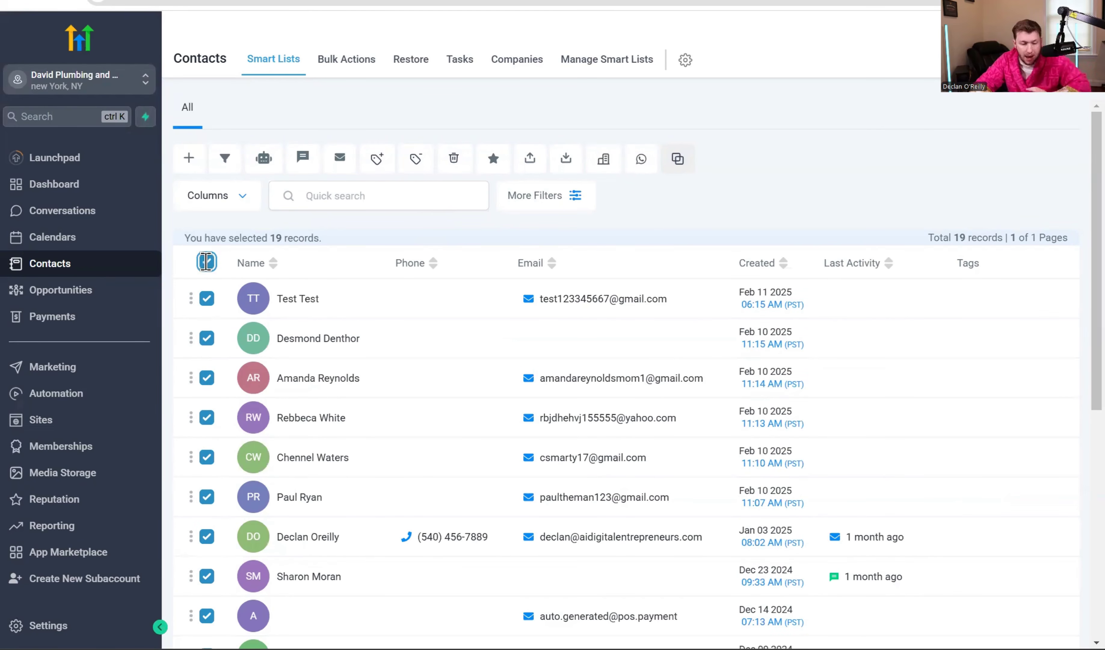
left_click(205, 262)
left_click(206, 298)
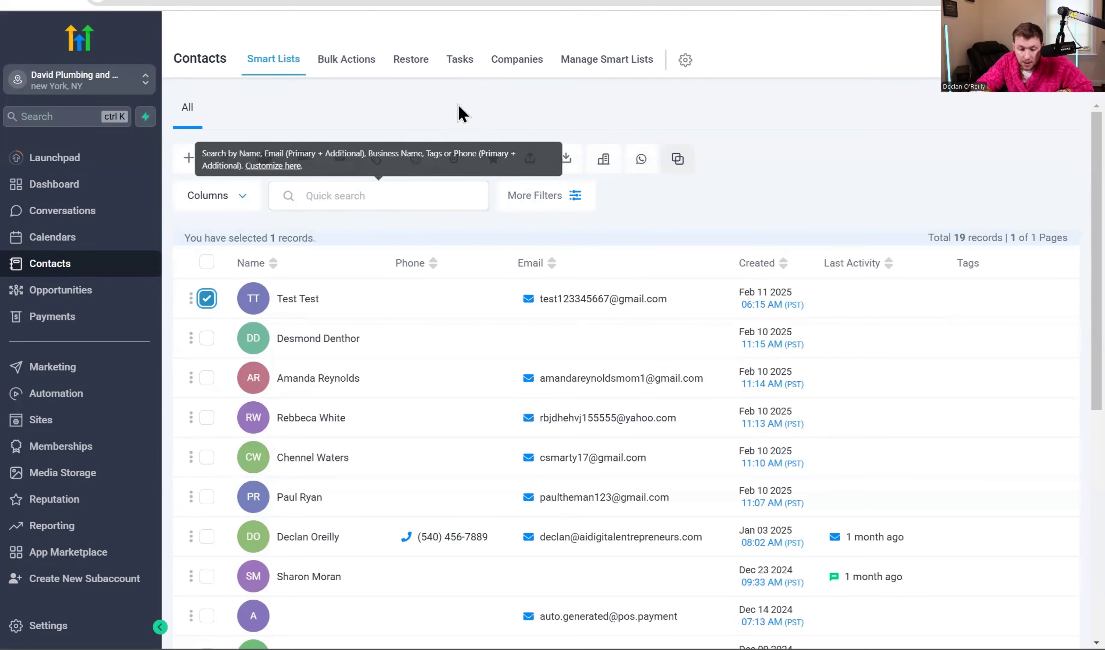
left_click(454, 161)
type("DELETE")
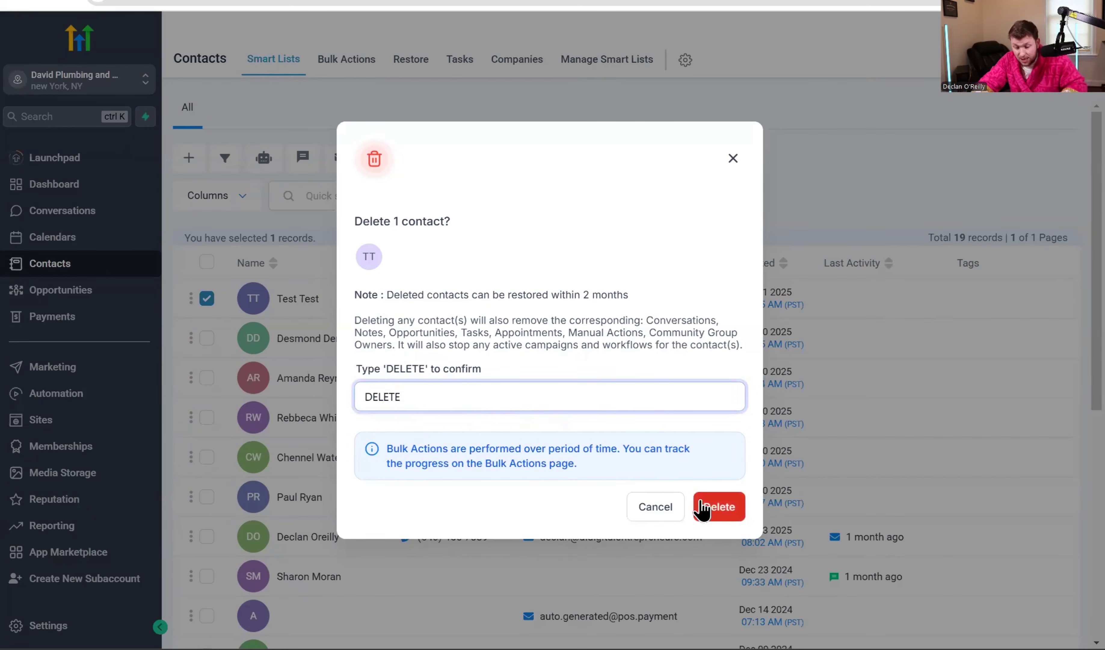
left_click(713, 508)
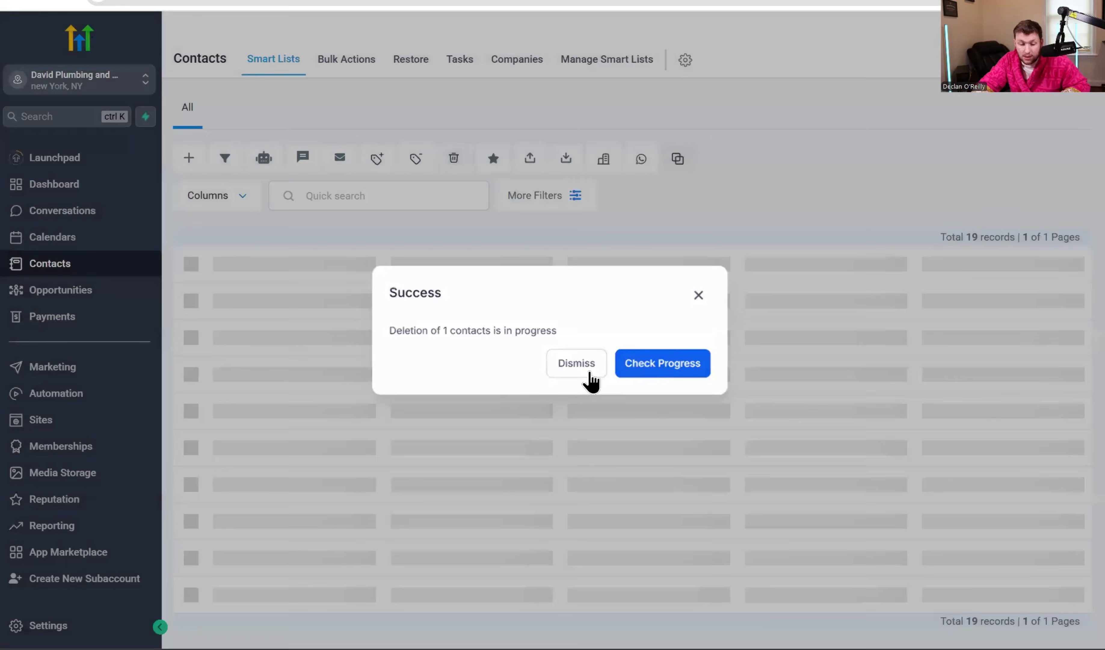
left_click(583, 377)
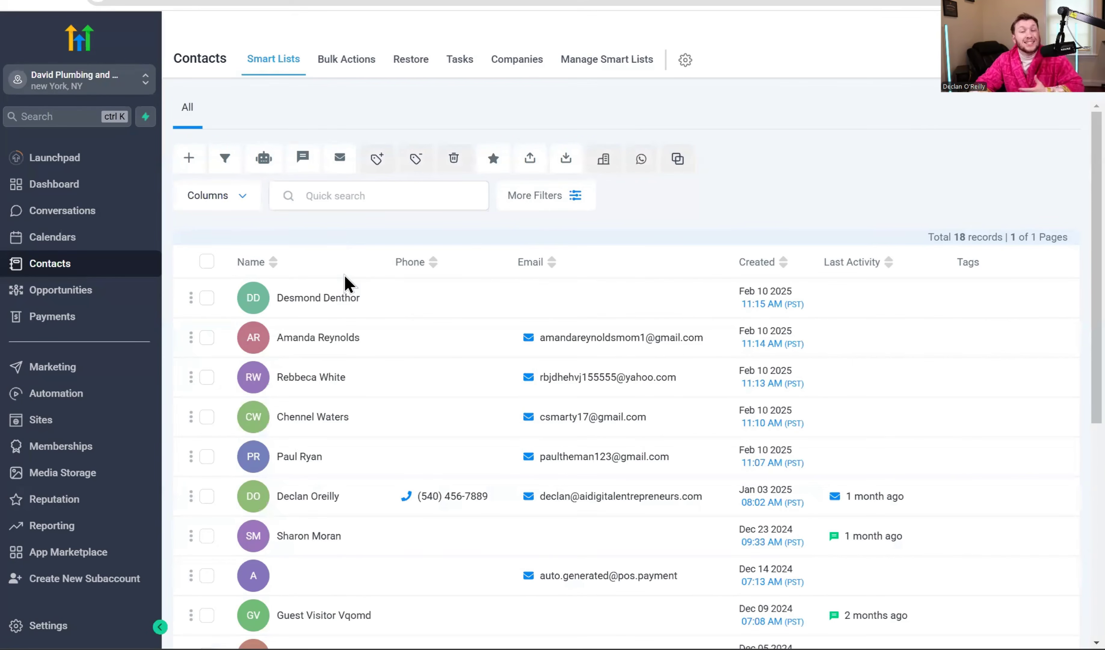
left_click(207, 298)
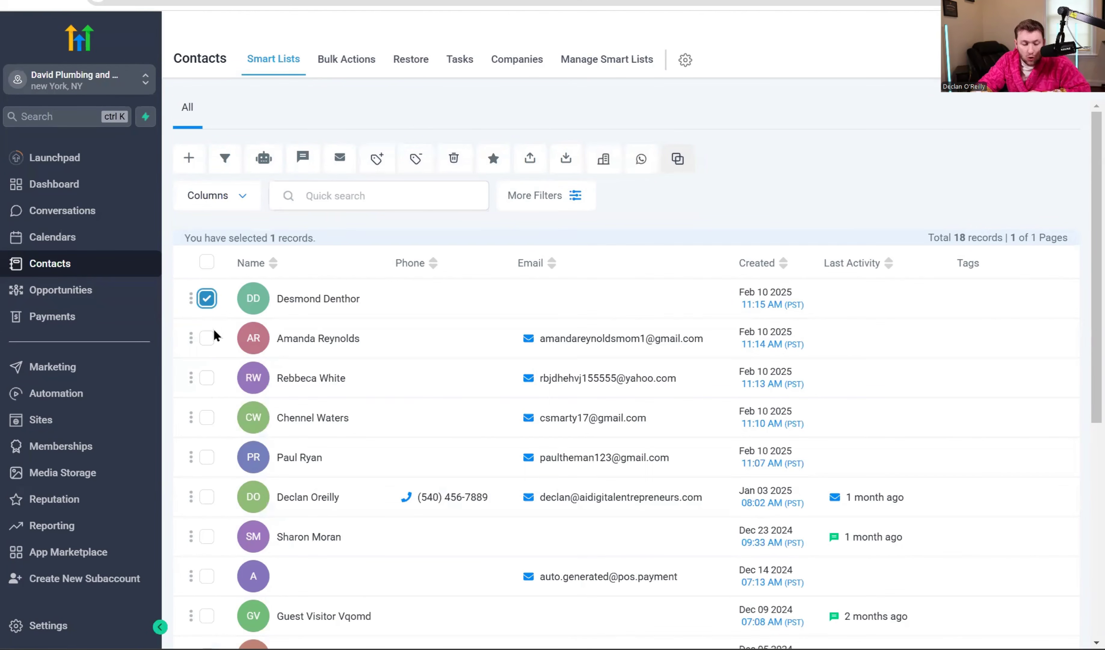
left_click(206, 338)
left_click(491, 159)
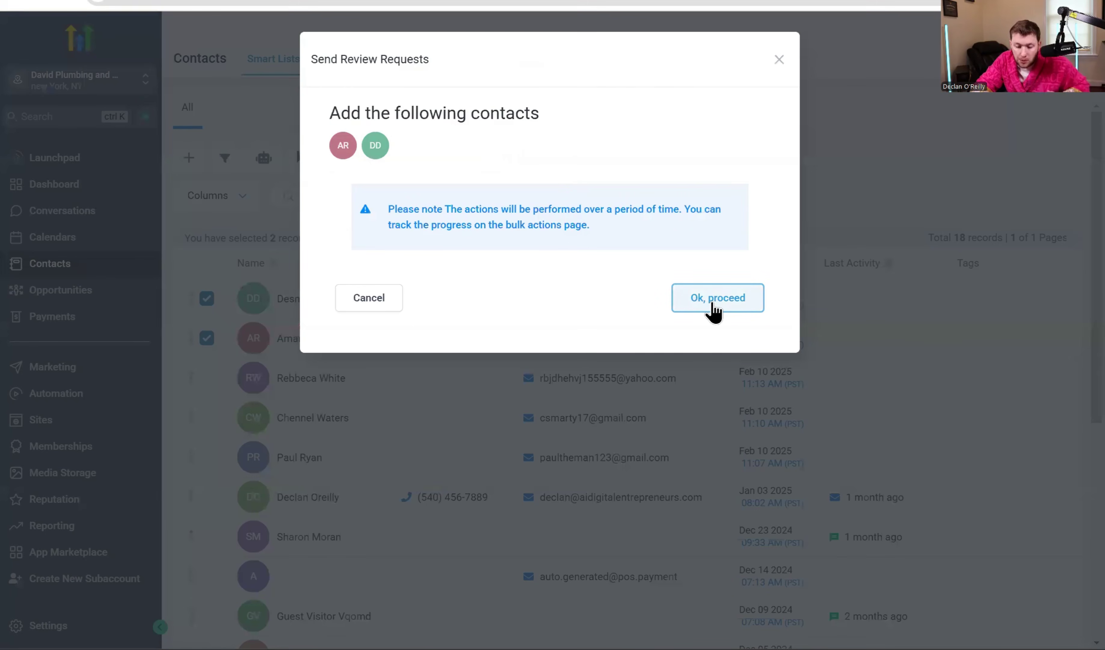
left_click(714, 308)
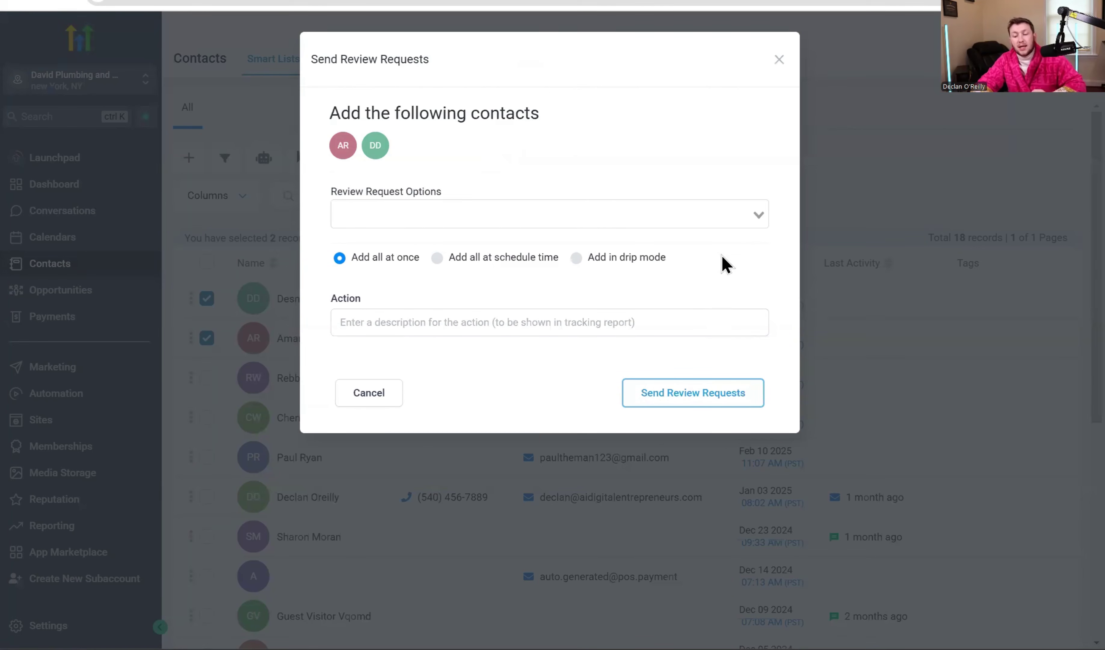
left_click(727, 213)
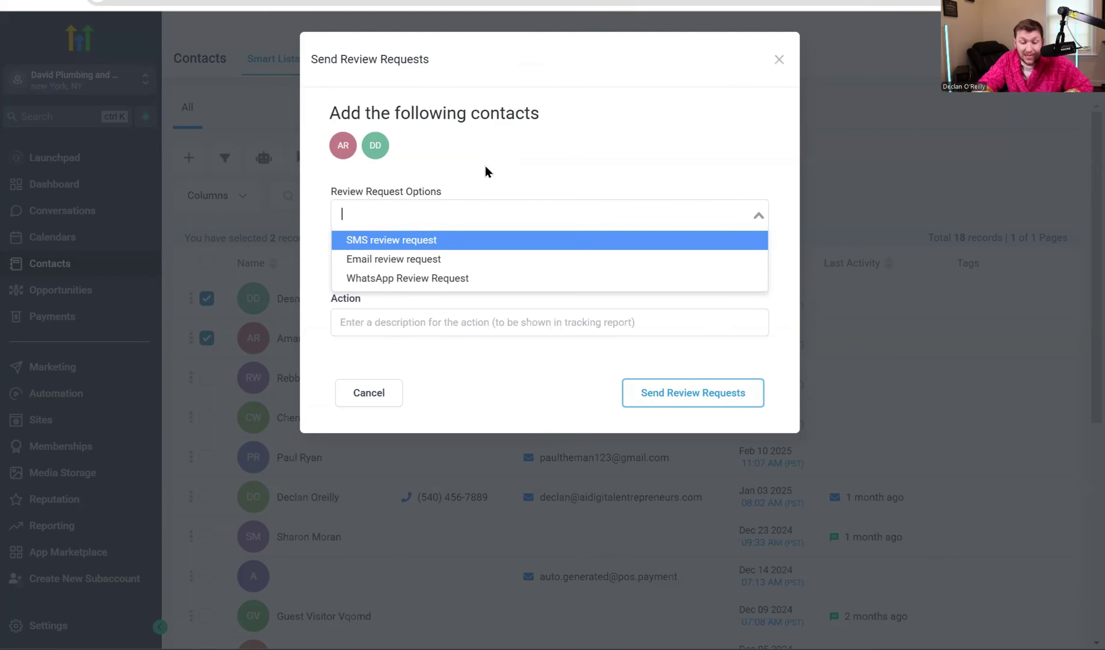
left_click(516, 163)
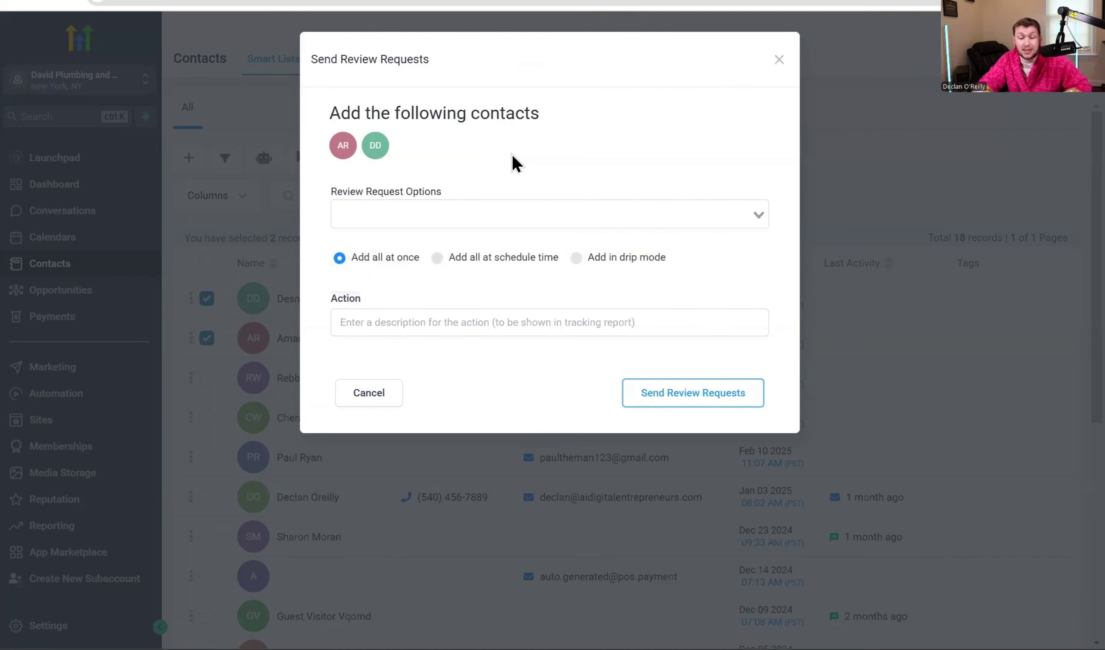
left_click(392, 331)
left_click(639, 135)
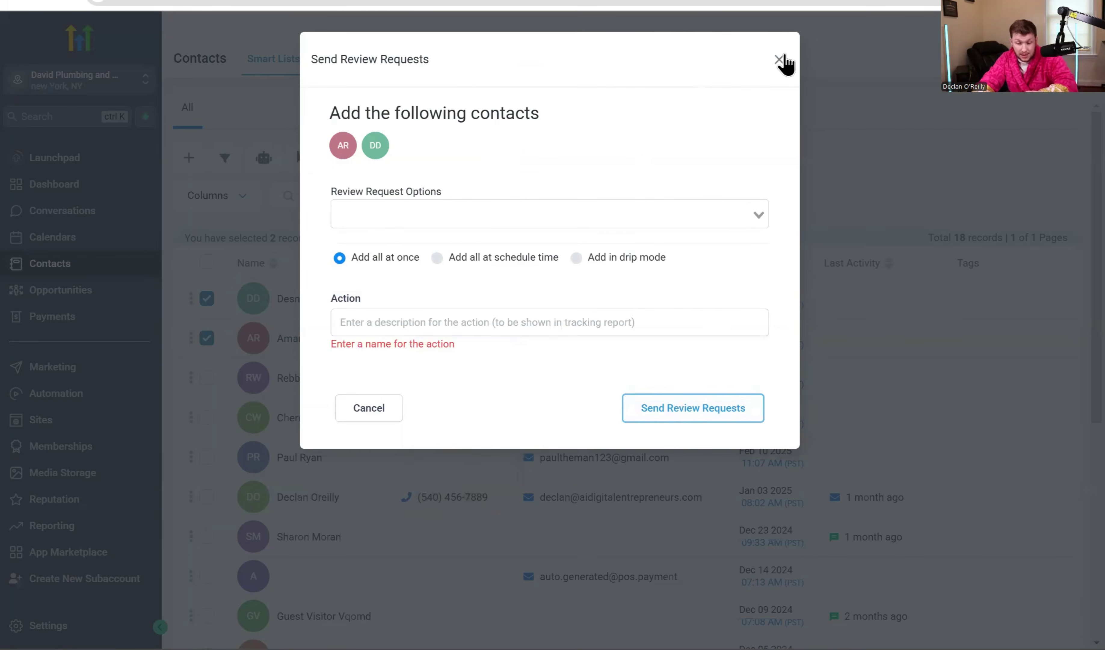
left_click(782, 61)
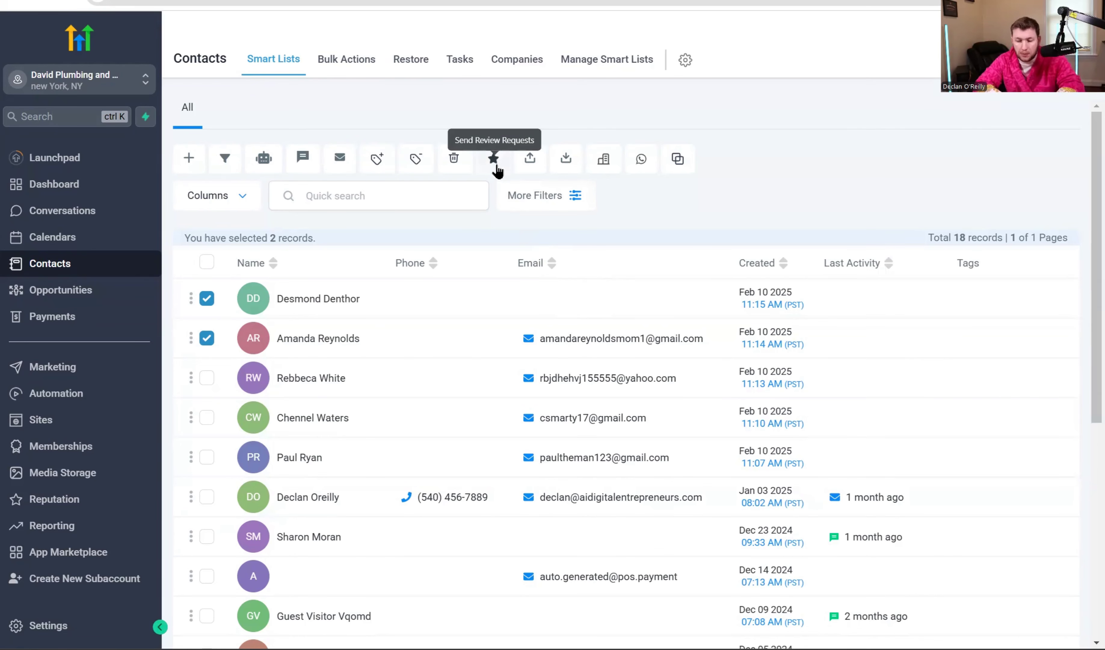
Clear the contact selection, then select all 18 contacts and export them.
left_click(206, 298)
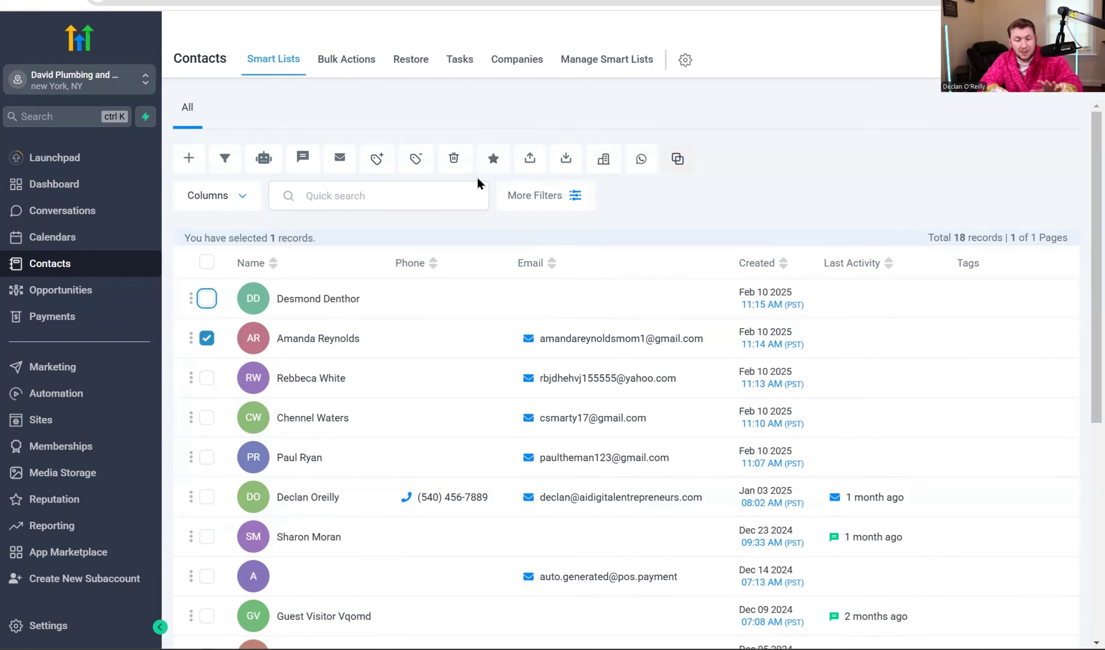
left_click(207, 339)
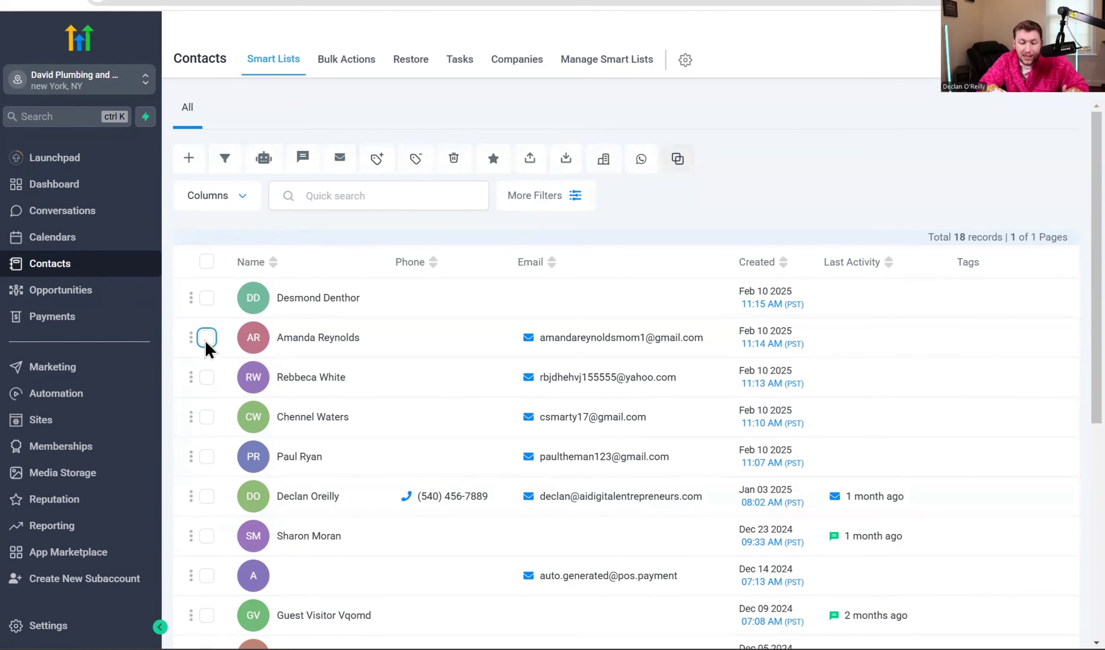
left_click(531, 158)
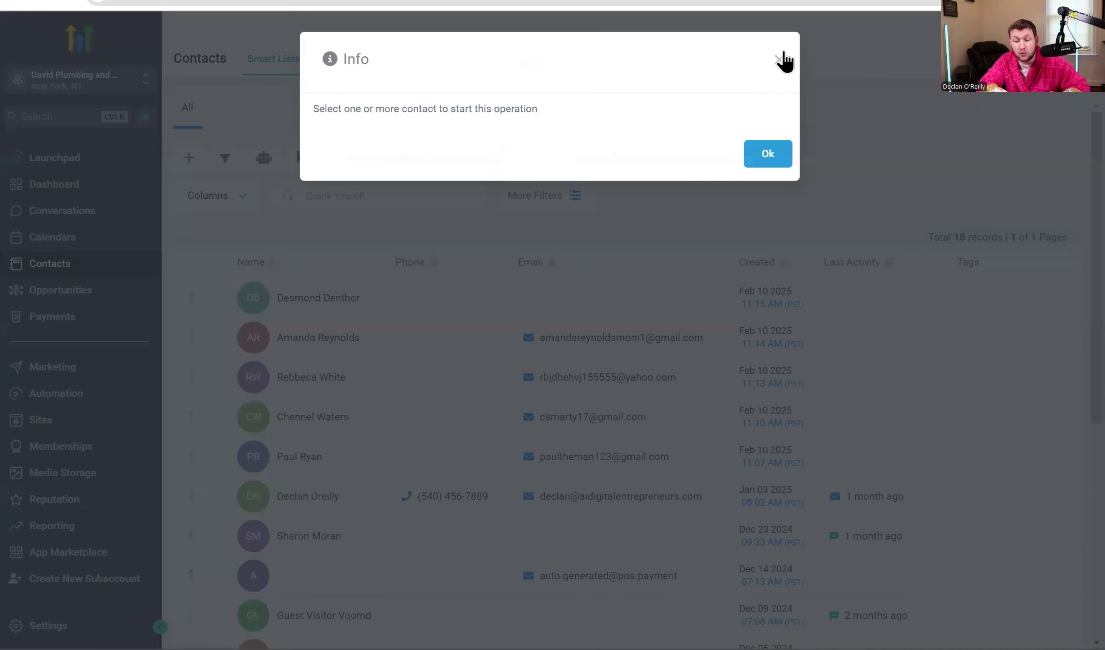
left_click(782, 57)
left_click(207, 262)
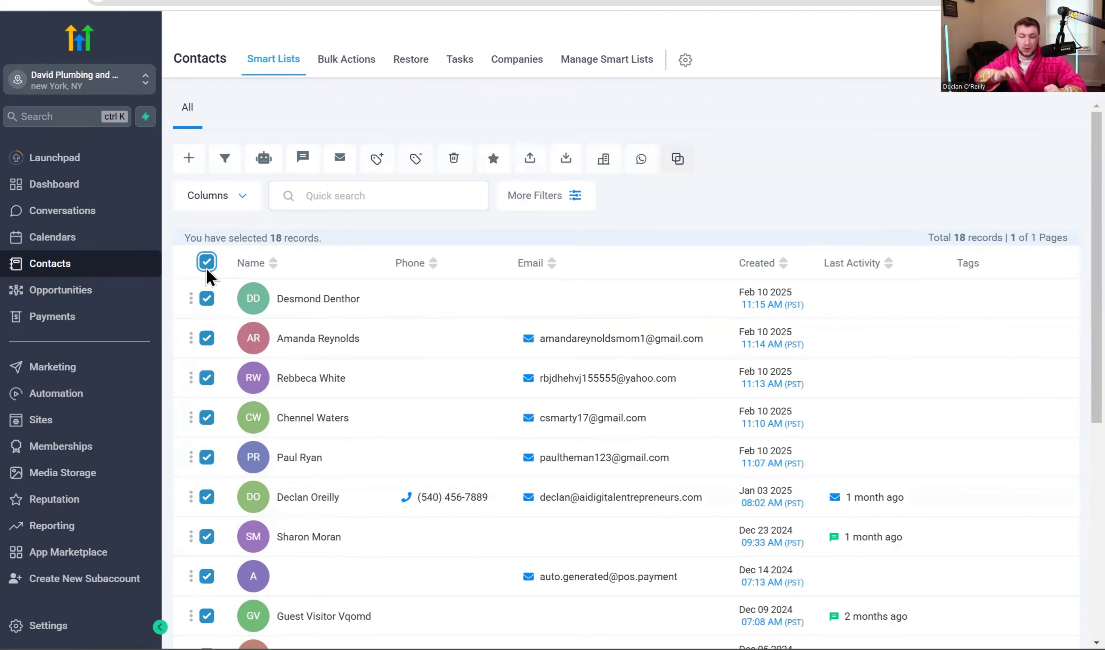
left_click(537, 167)
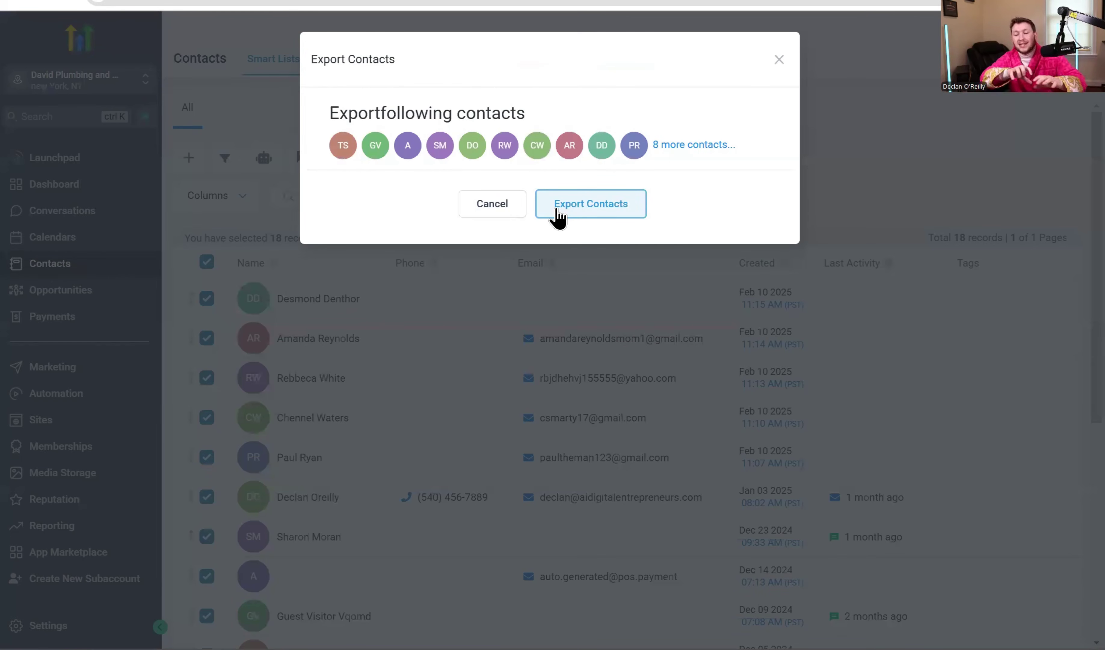
left_click(564, 213)
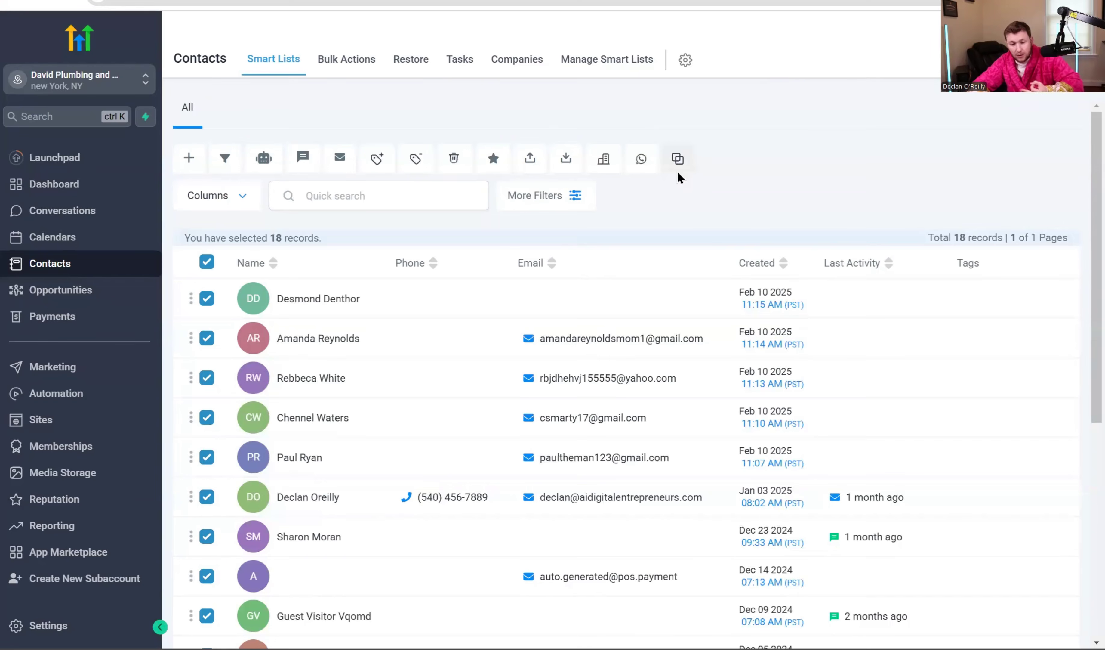
left_click(206, 261)
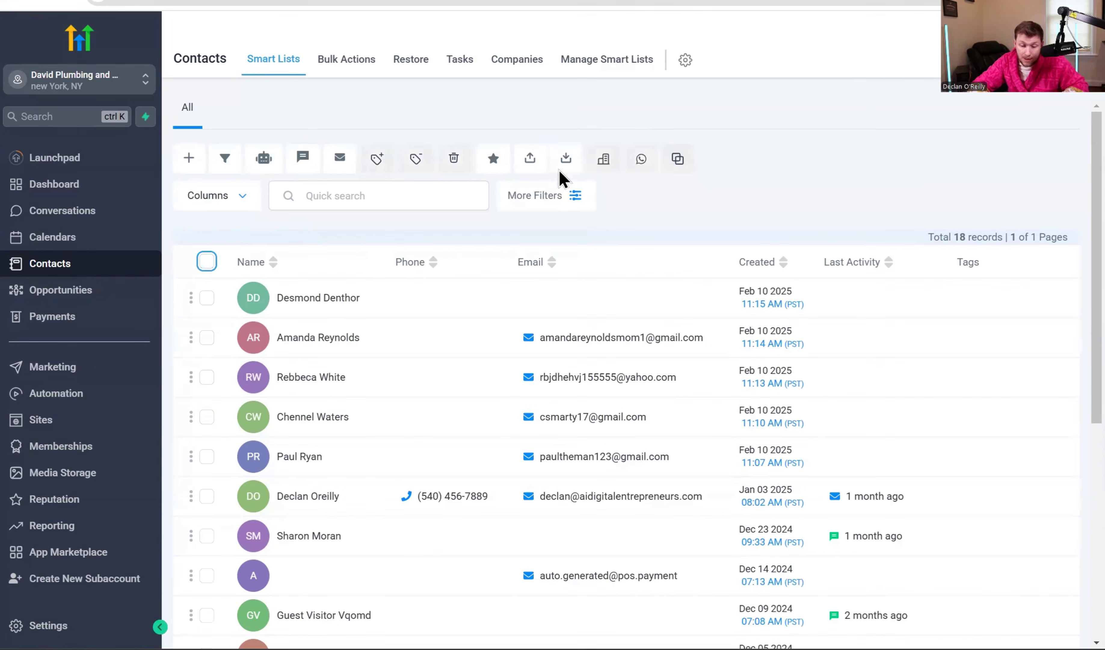
left_click(563, 172)
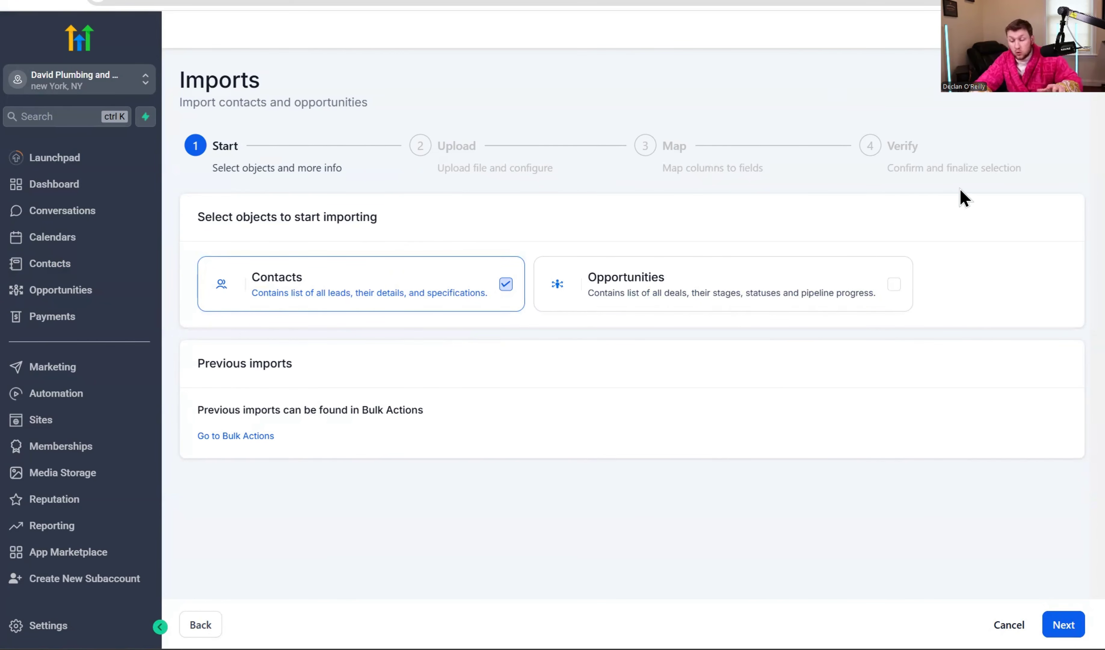
left_click(1008, 624)
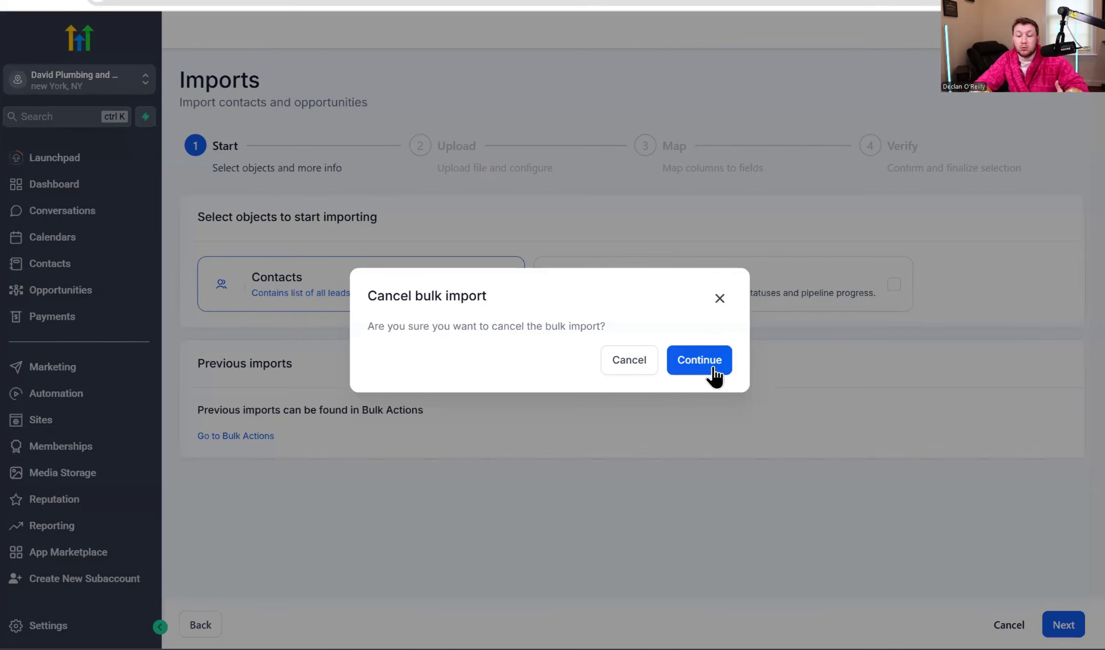
left_click(713, 368)
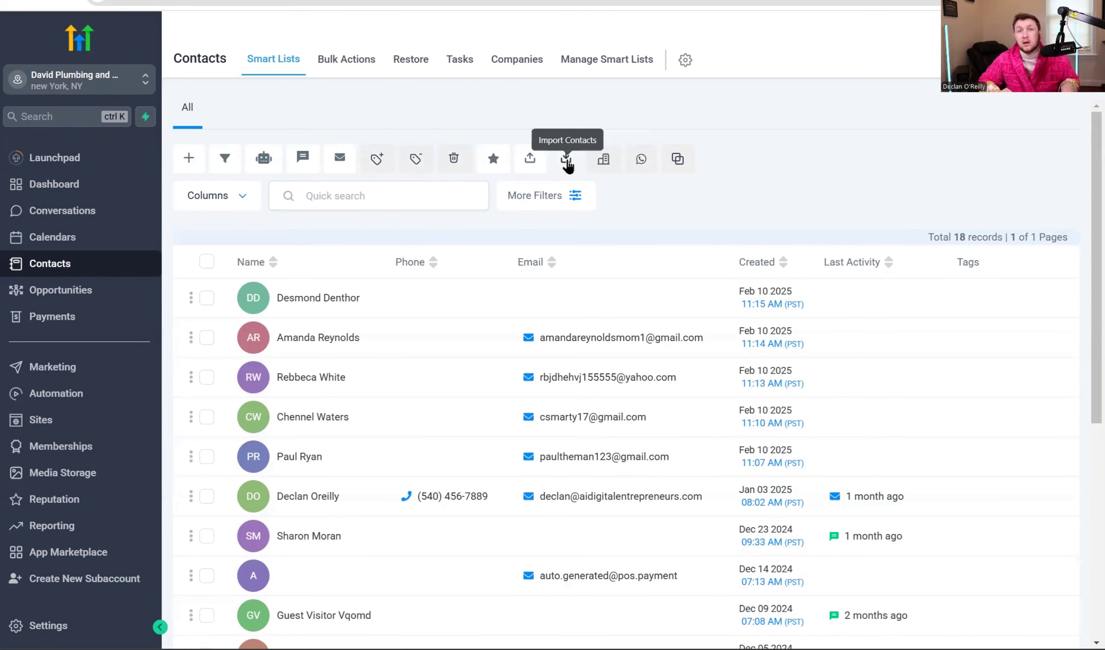
left_click(567, 161)
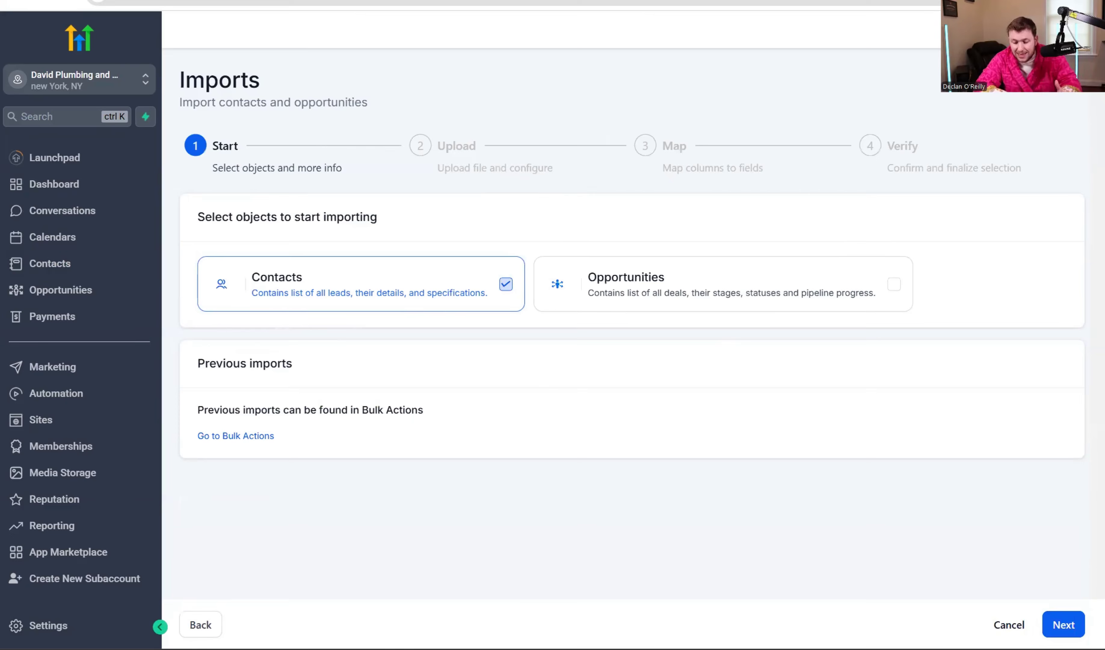
left_click(1009, 625)
left_click(699, 361)
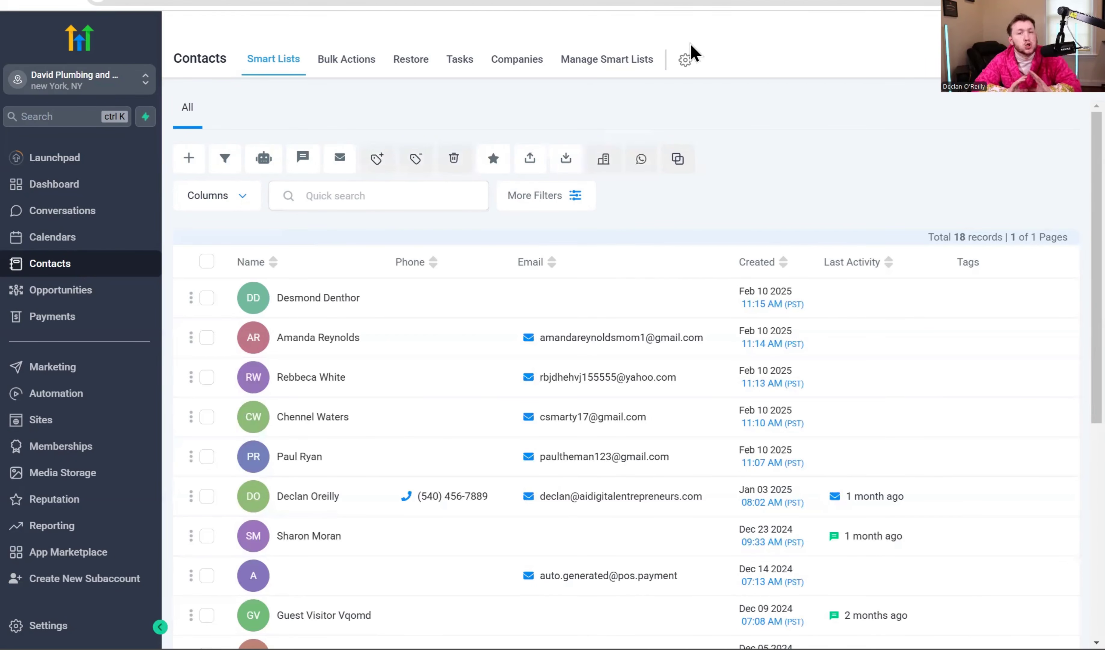
left_click(207, 297)
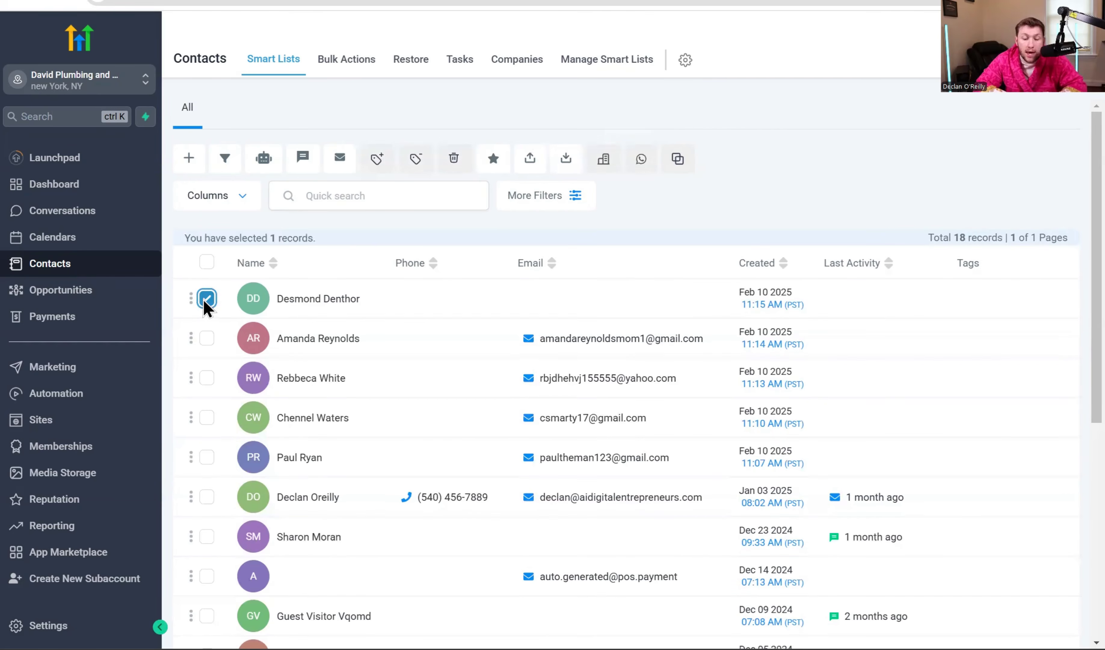
left_click(604, 169)
left_click(484, 300)
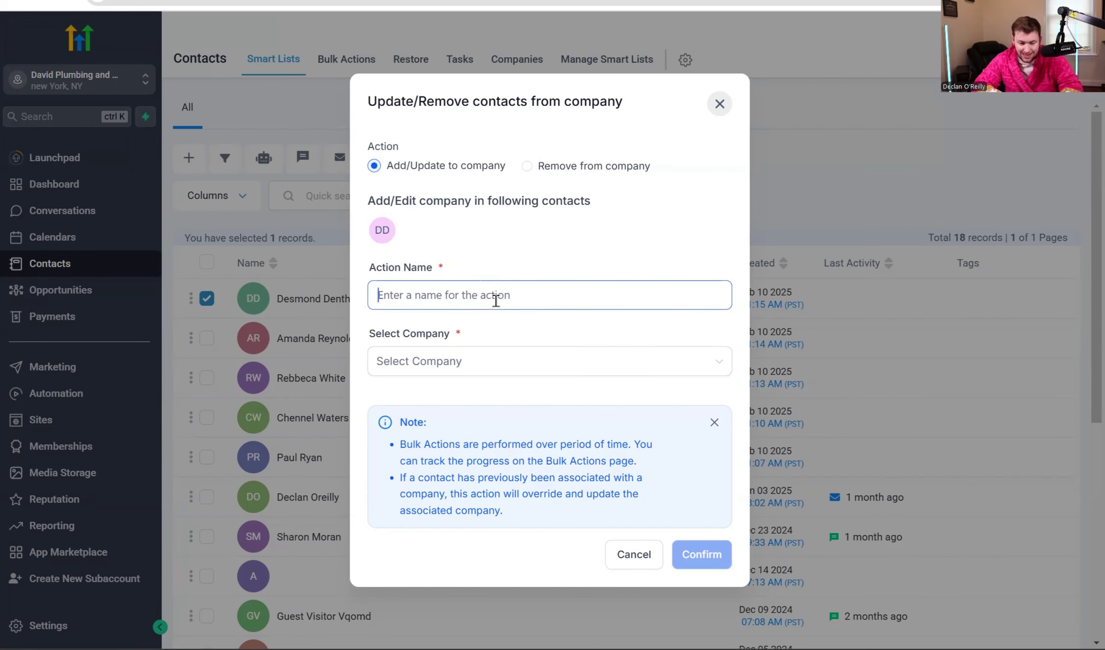
left_click(480, 369)
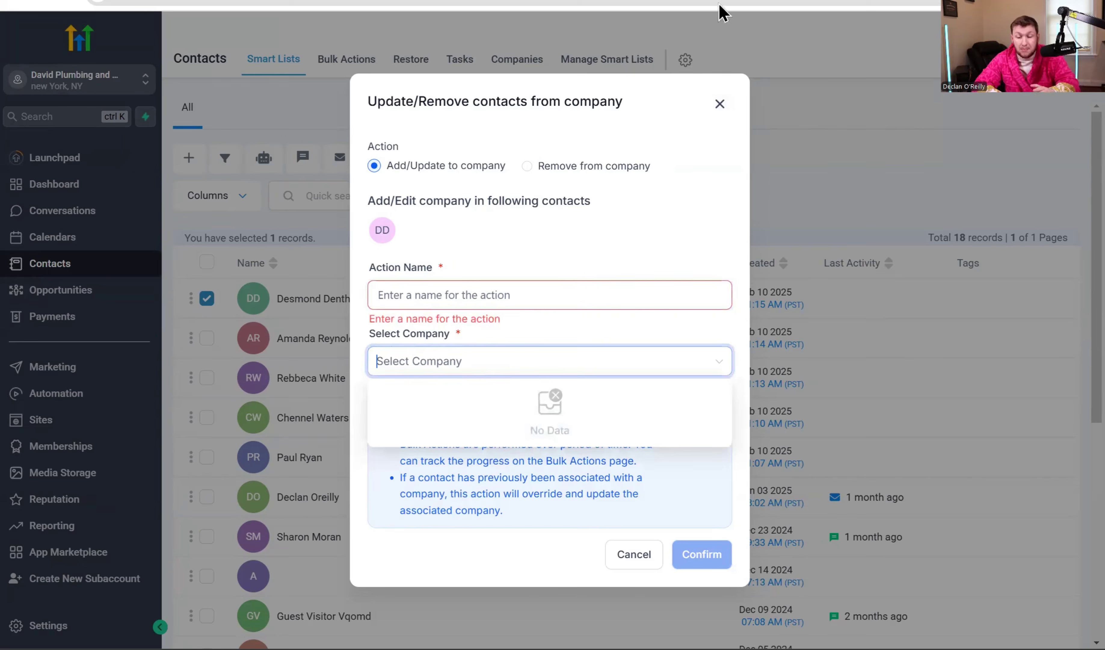
left_click(719, 104)
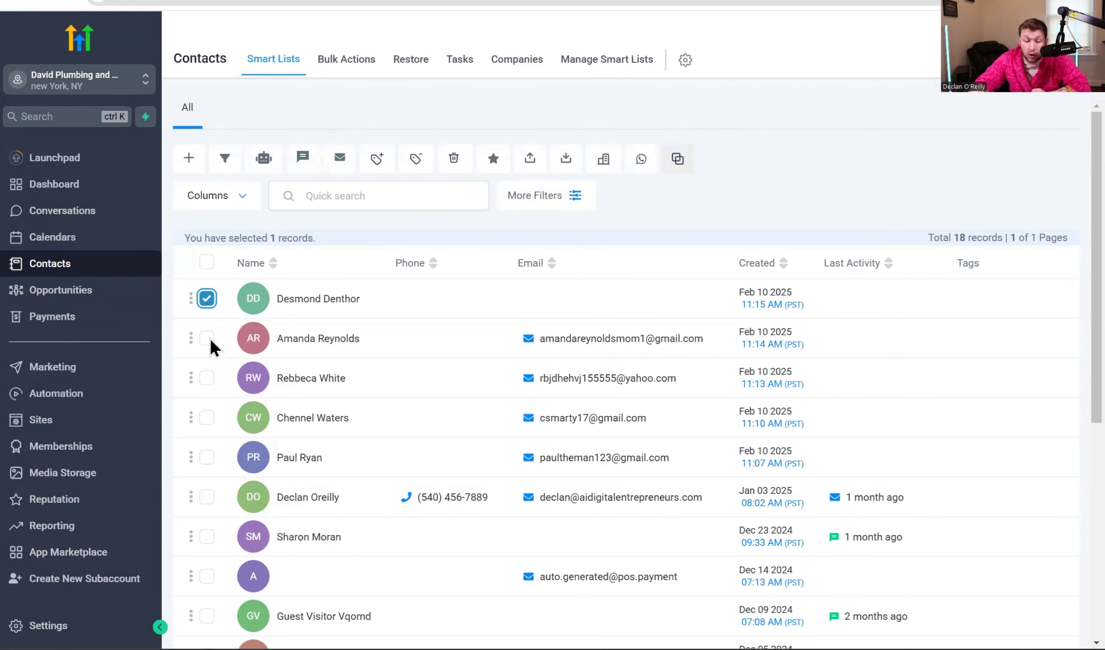
Select 16 of the 18 contacts, start a bulk WhatsApp message, then close it unsent.
left_click(206, 262)
left_click(206, 338)
left_click(206, 378)
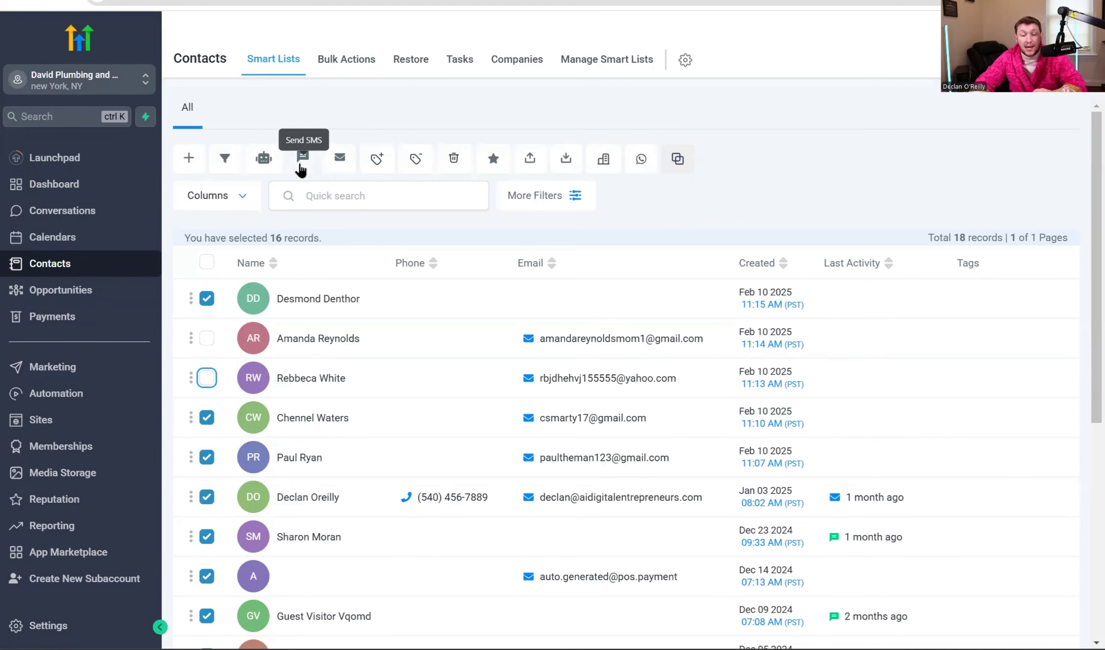
left_click(650, 165)
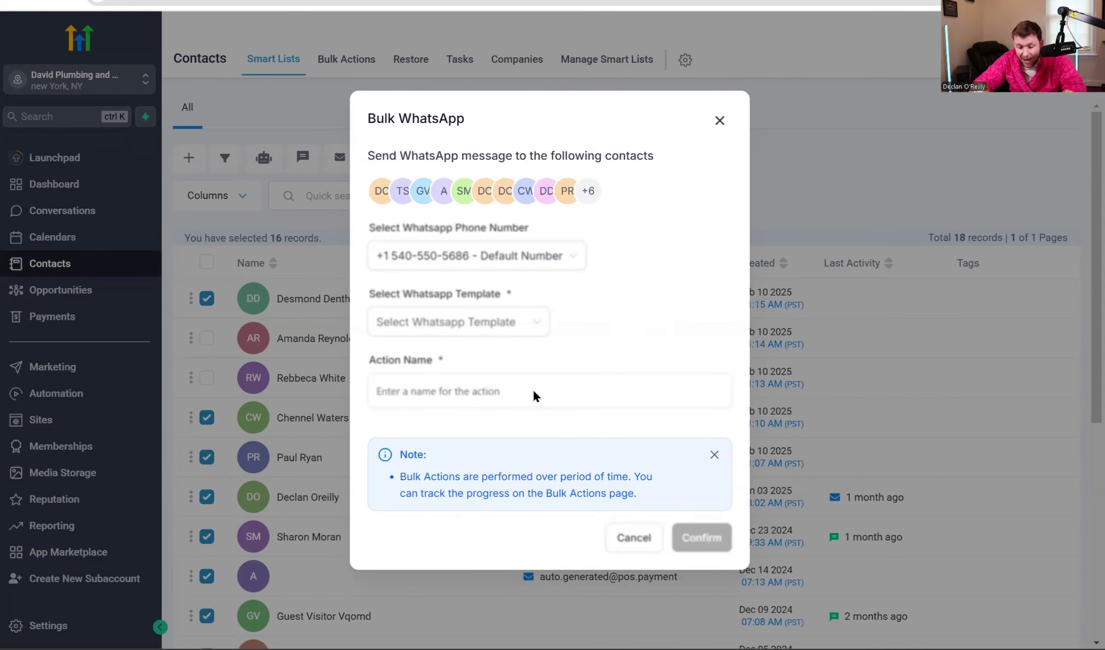
left_click(719, 121)
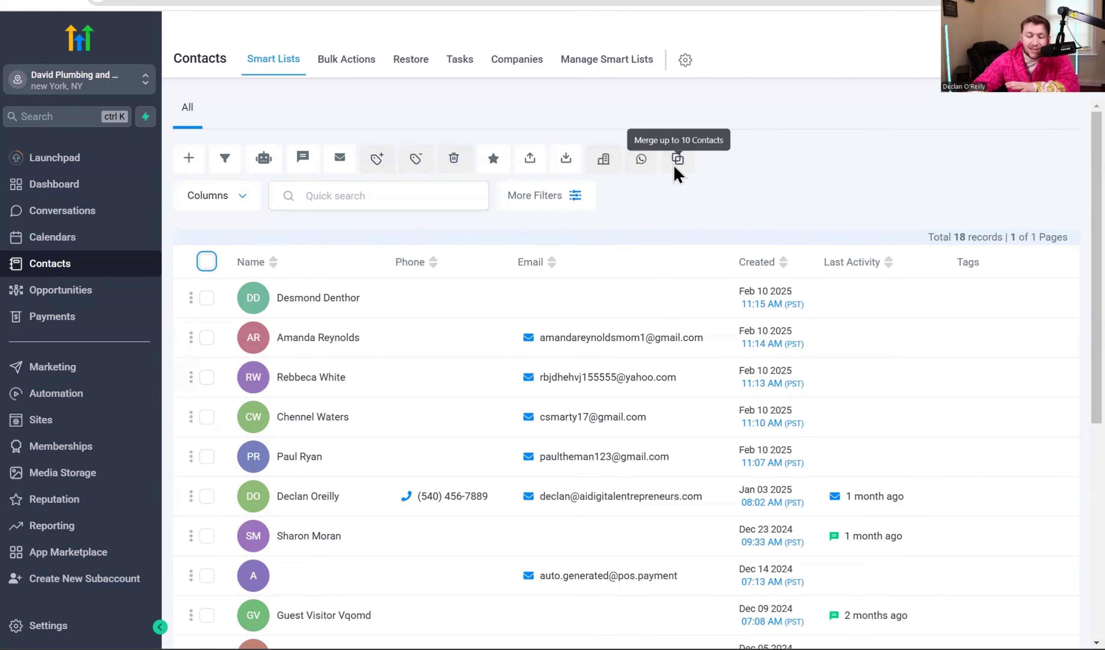
Scroll through the contacts list, then open the More Filters side panel.
mouse_move(683, 348)
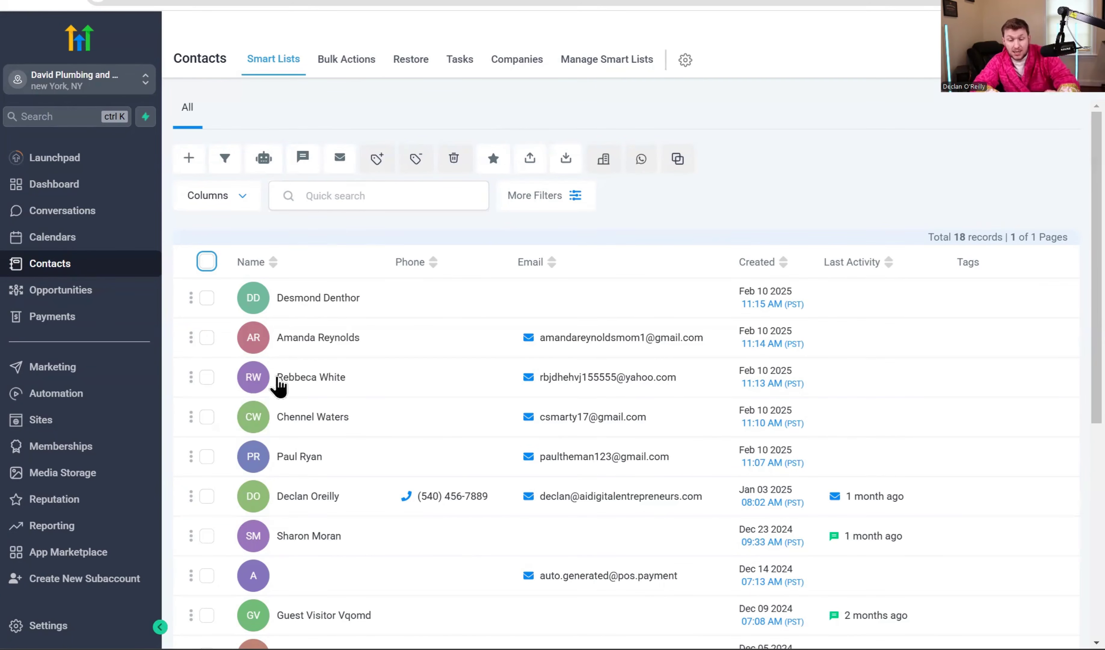
left_click(245, 117)
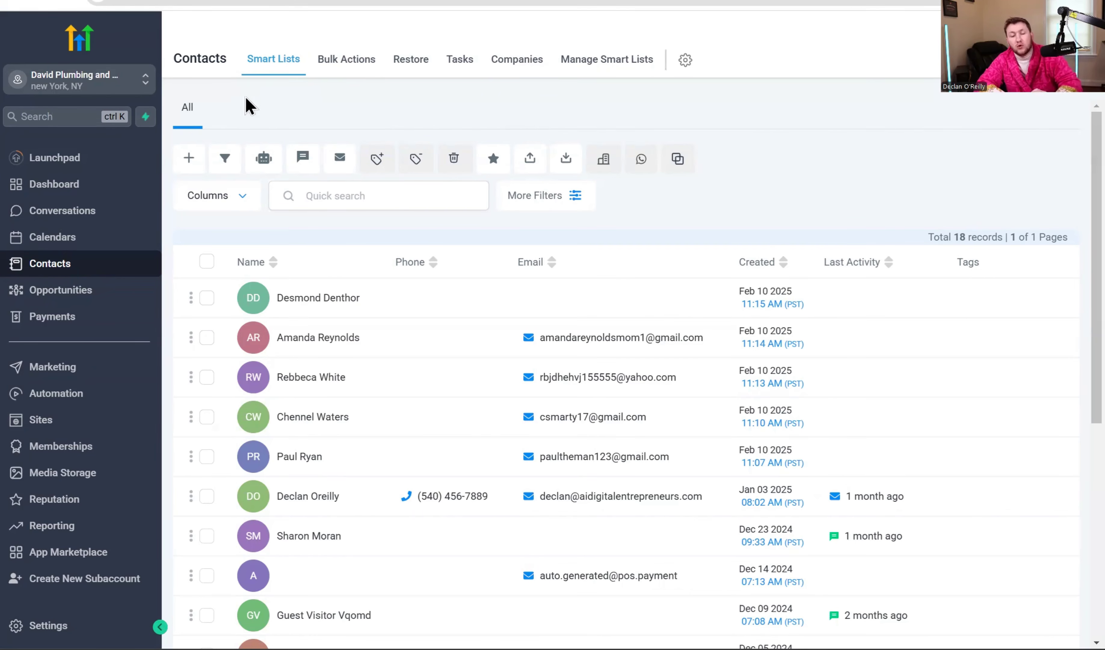
scroll(932, 518, "down", 5)
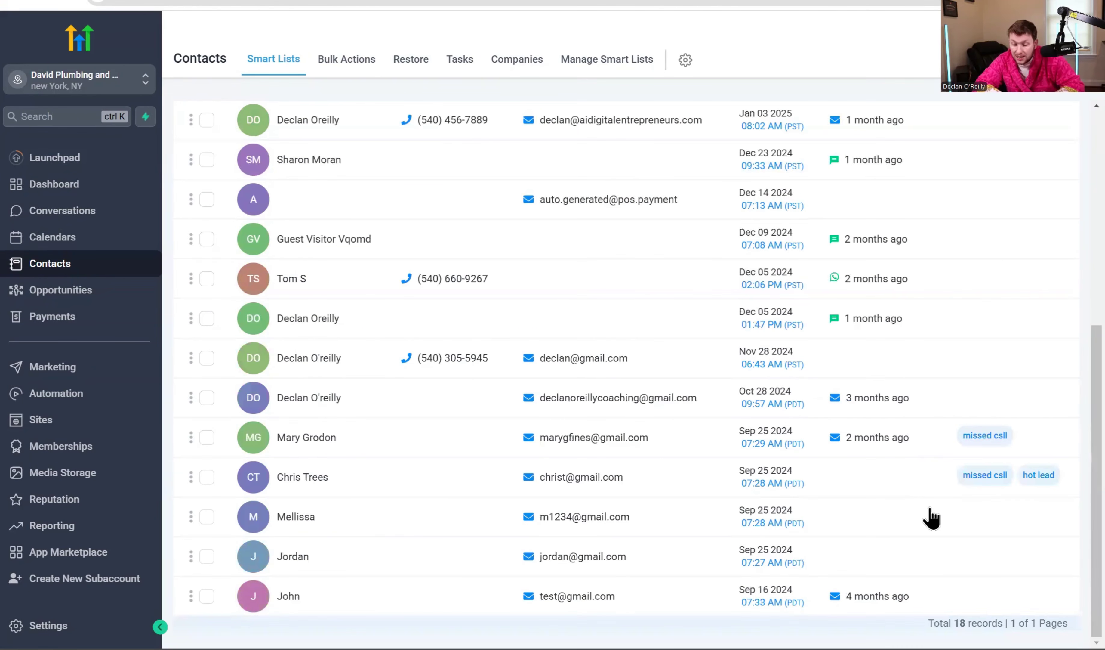
scroll(764, 502, "up", 5)
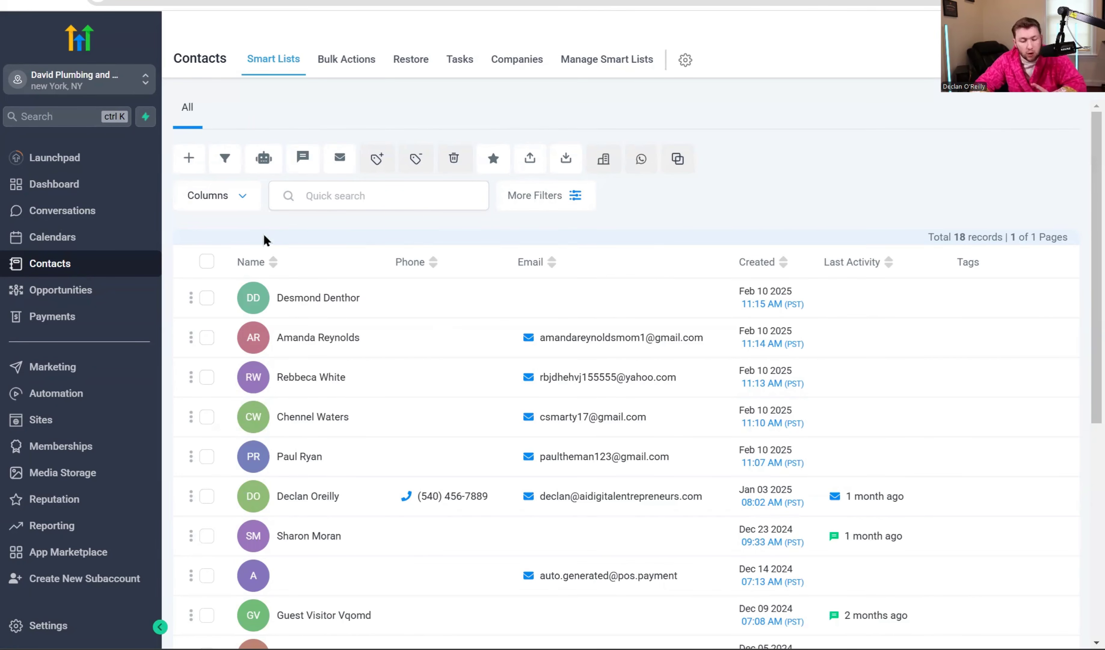
scroll(382, 377, "down", 8)
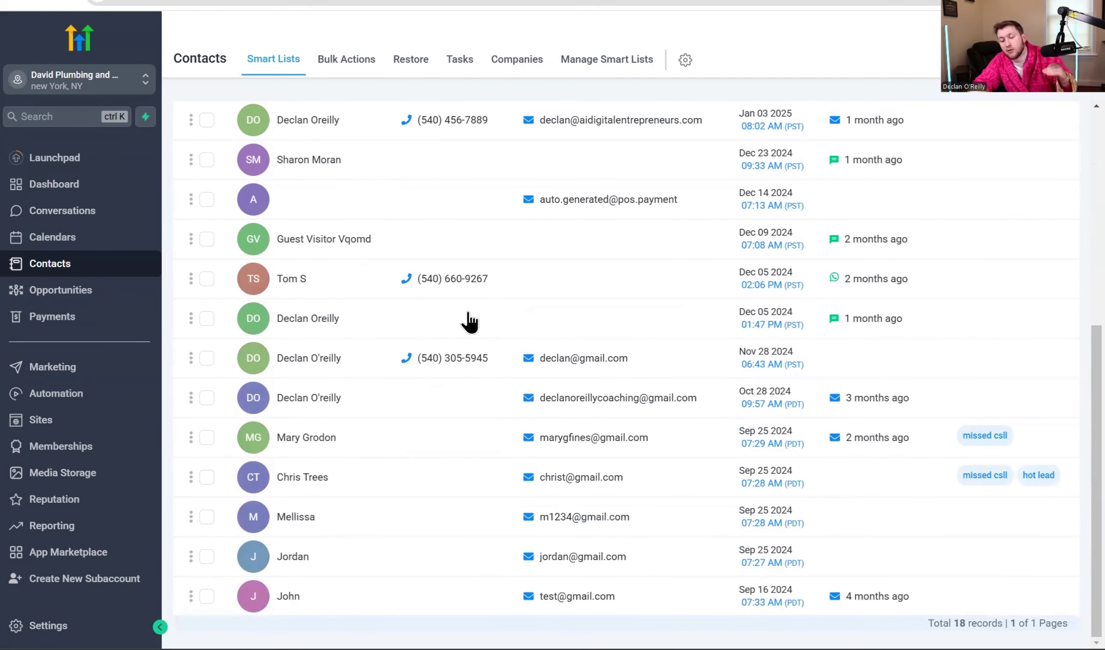
scroll(473, 348, "up", 8)
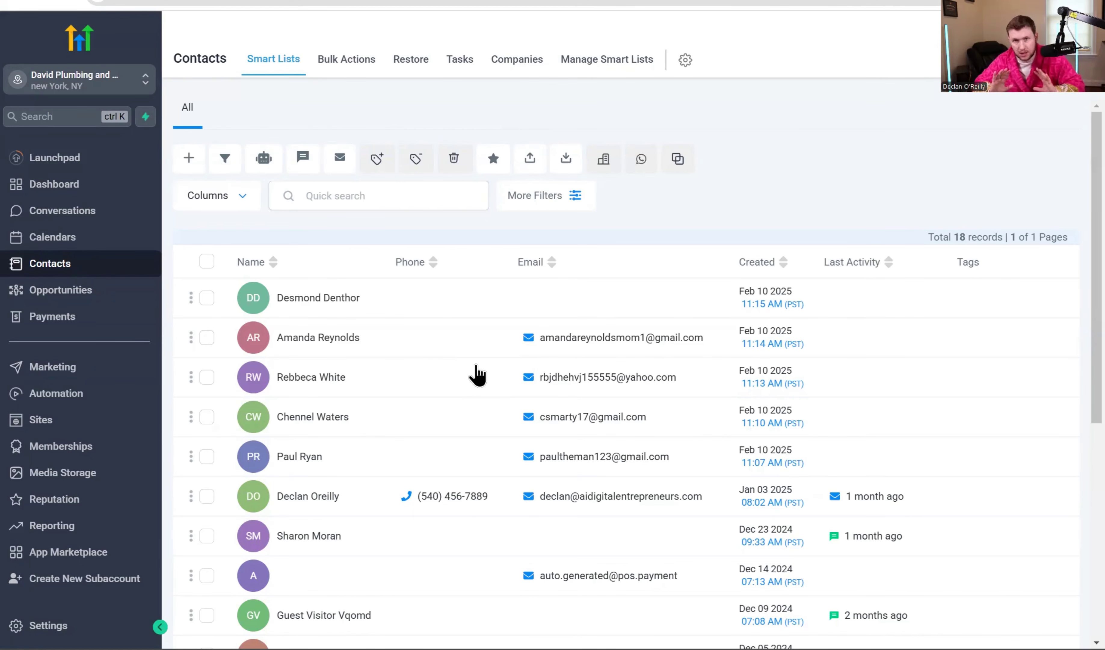
left_click(552, 200)
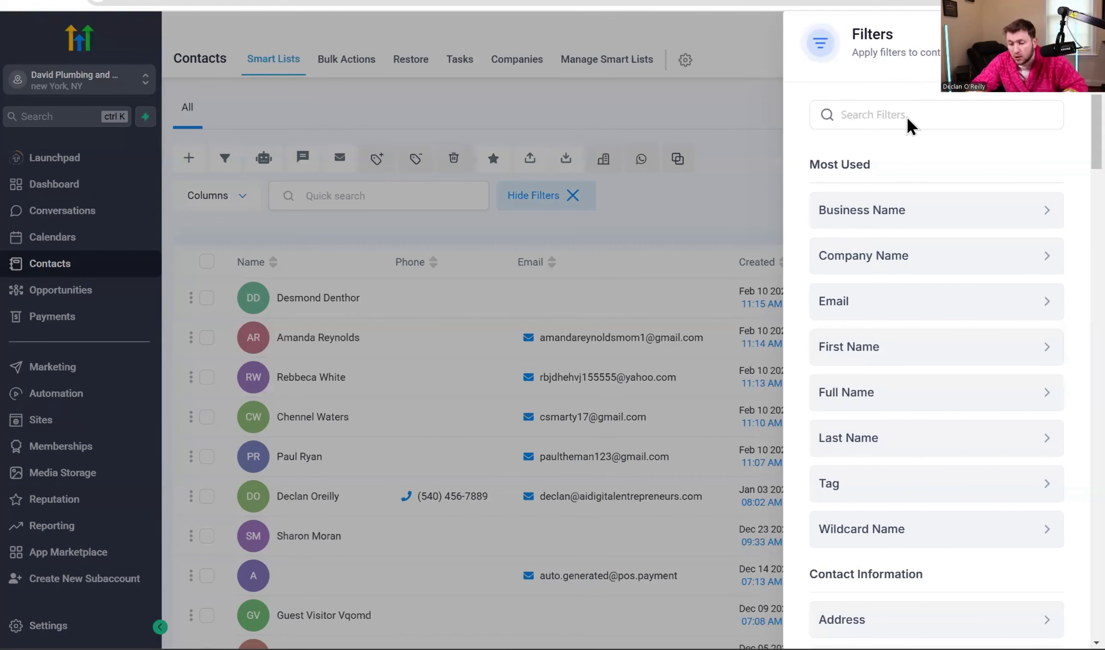
Filter the contacts by the 'hot lead' tag.
left_click(985, 487)
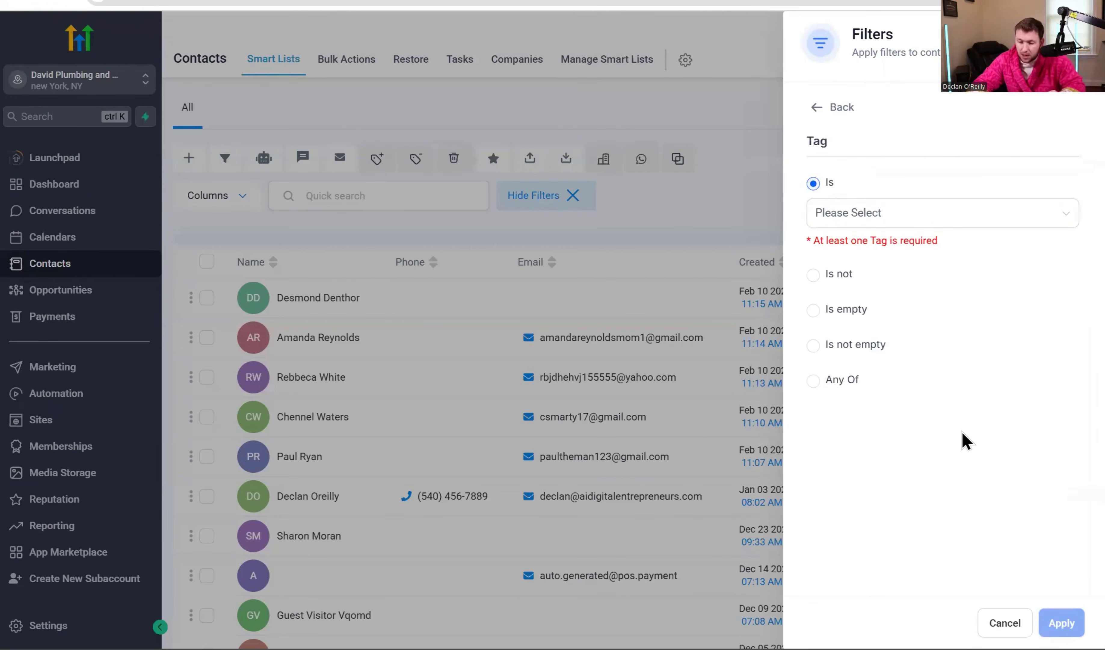
left_click(900, 221)
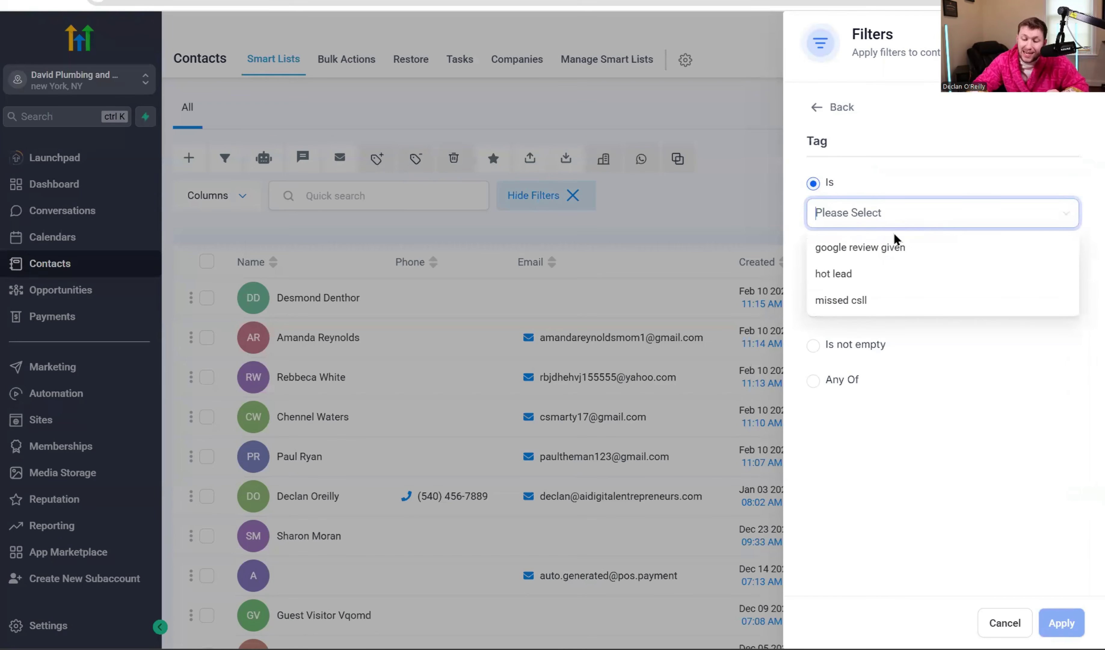
left_click(872, 278)
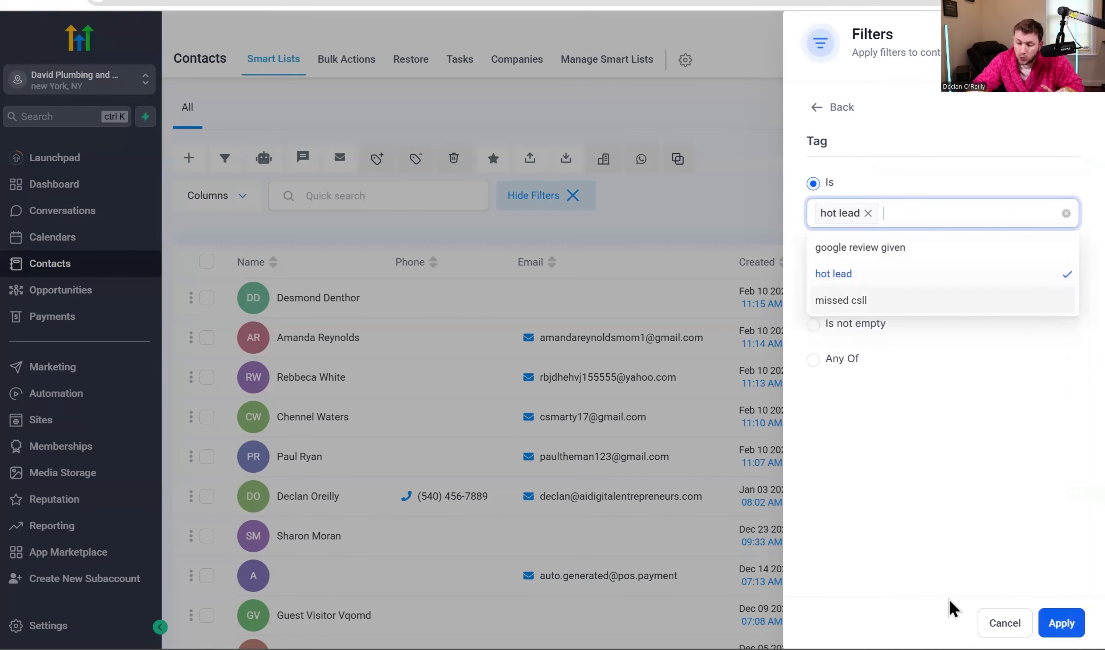
left_click(951, 608)
left_click(1062, 623)
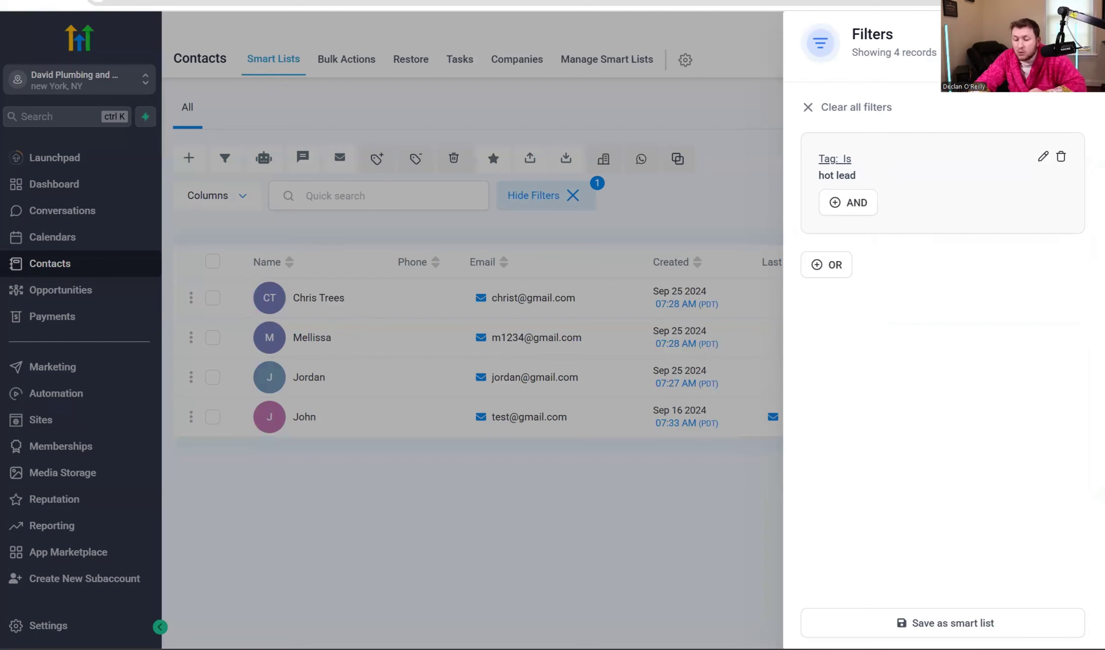
Save the tag filter as a smart list named 'Hot Lead'.
left_click(937, 623)
left_click(590, 153)
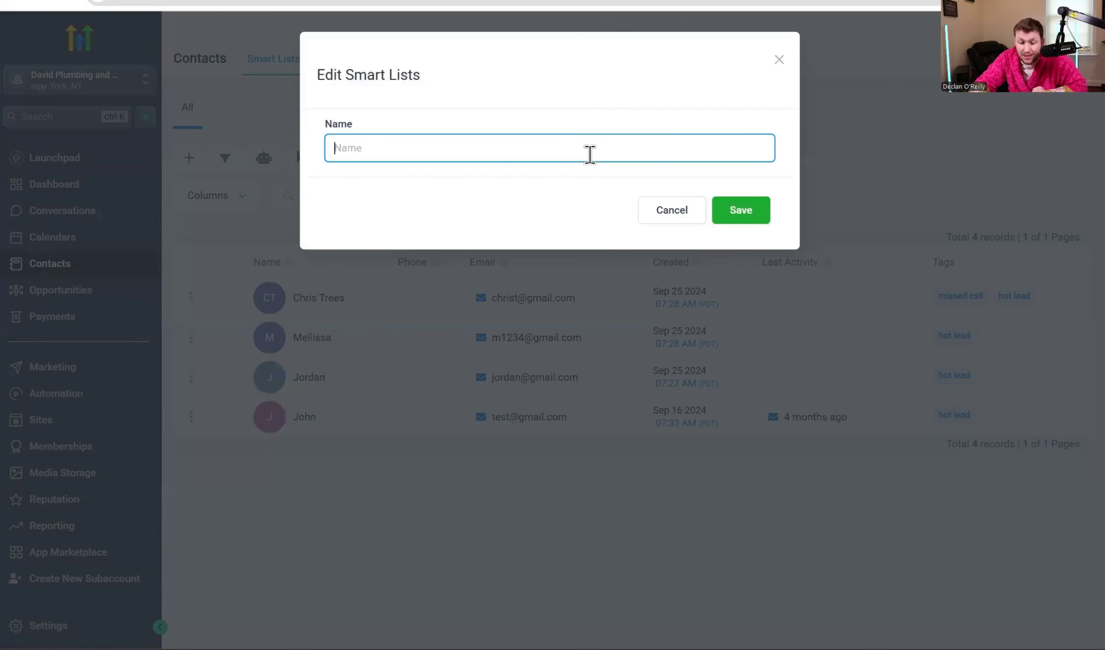
type("Hot Lea")
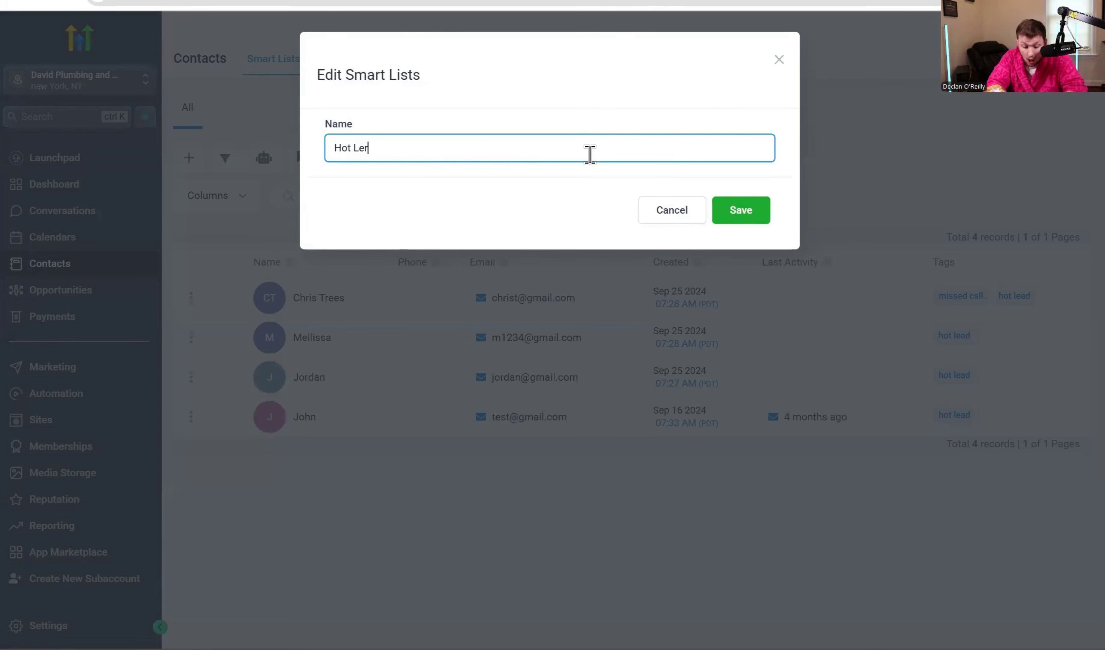
type("d")
left_click(746, 209)
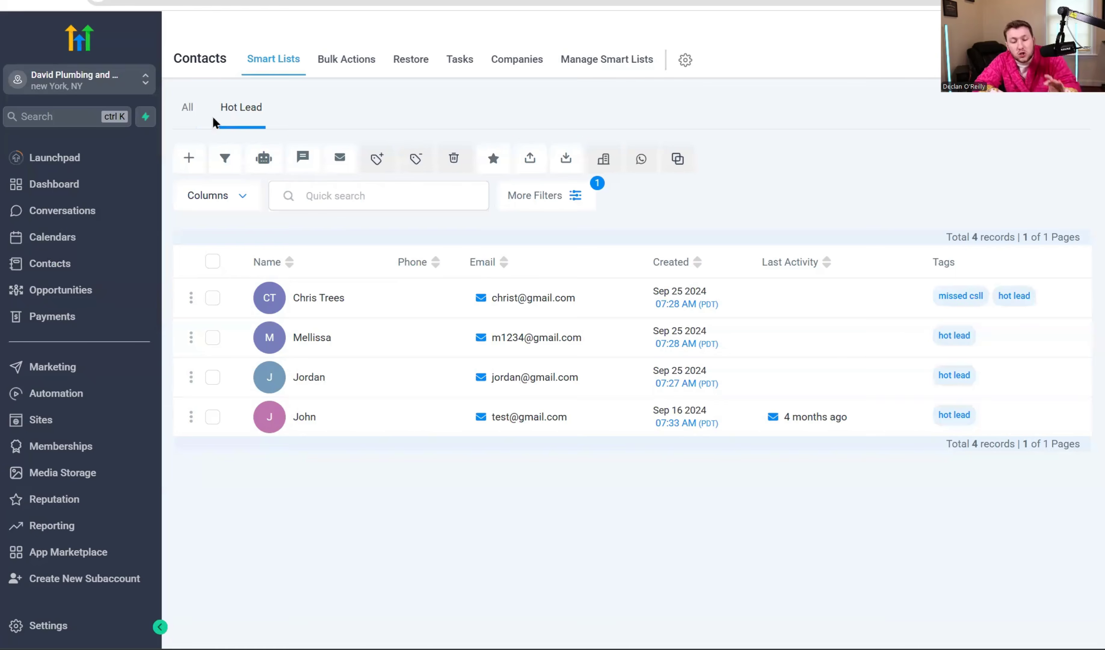
Switch between the All and Hot Lead smart lists, ending on All with 18 contacts.
left_click(189, 111)
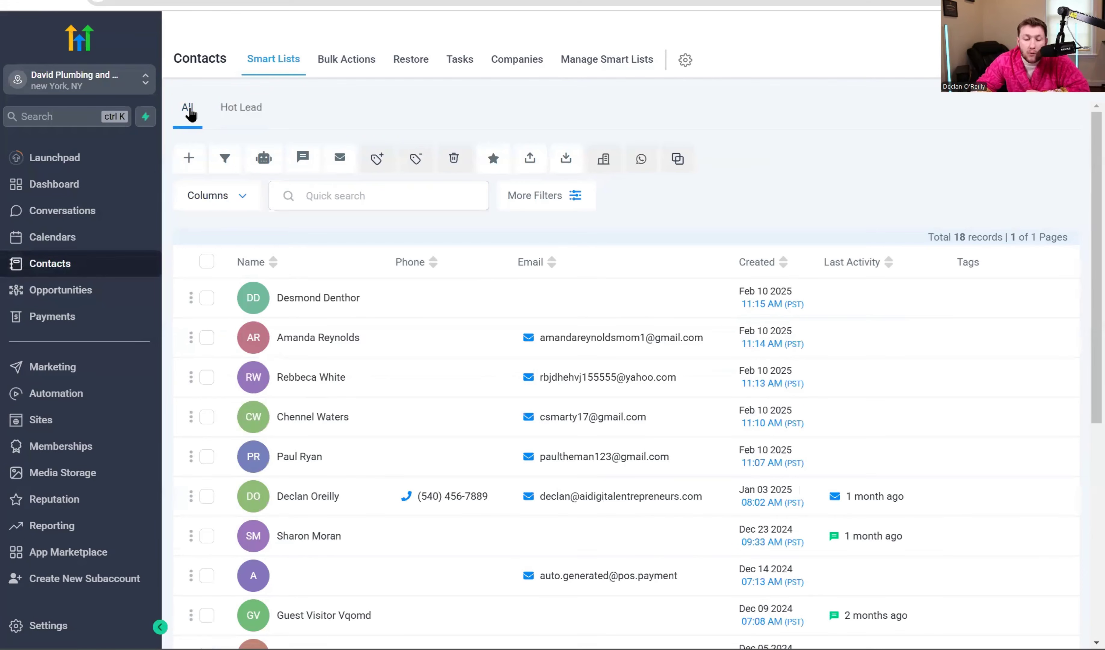
left_click(247, 112)
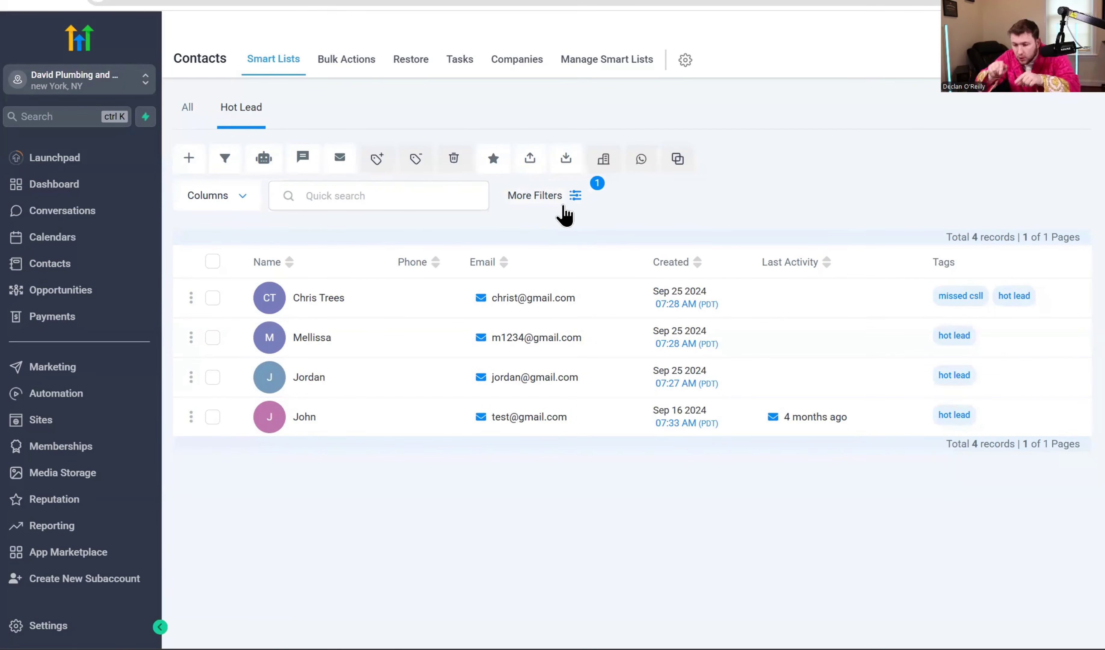
left_click(189, 117)
left_click(235, 117)
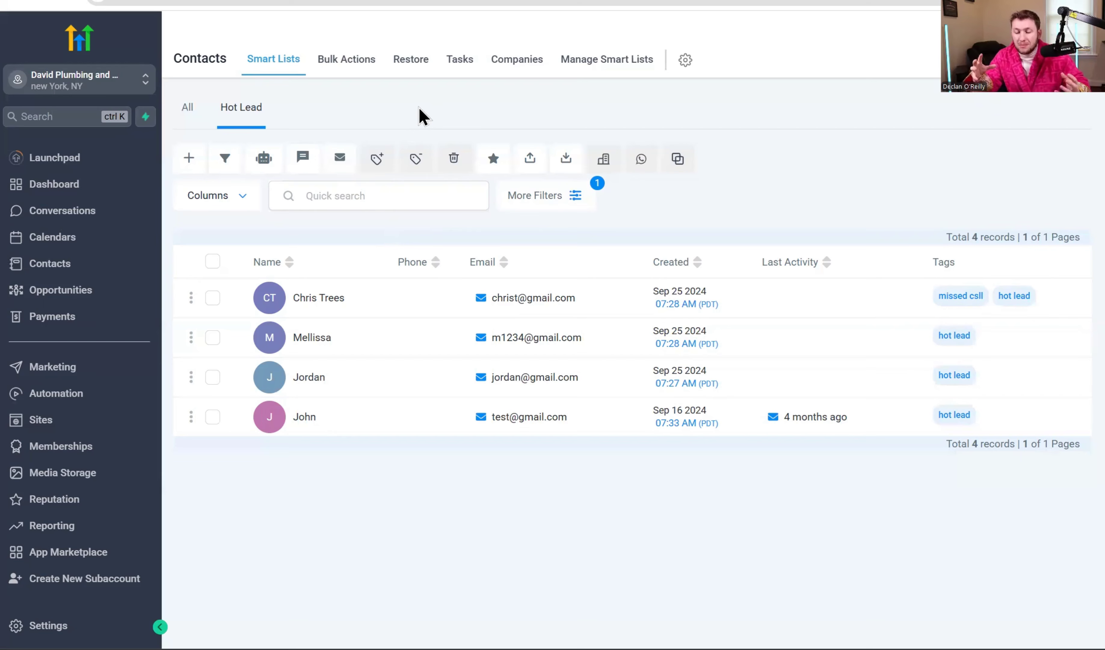
left_click(187, 107)
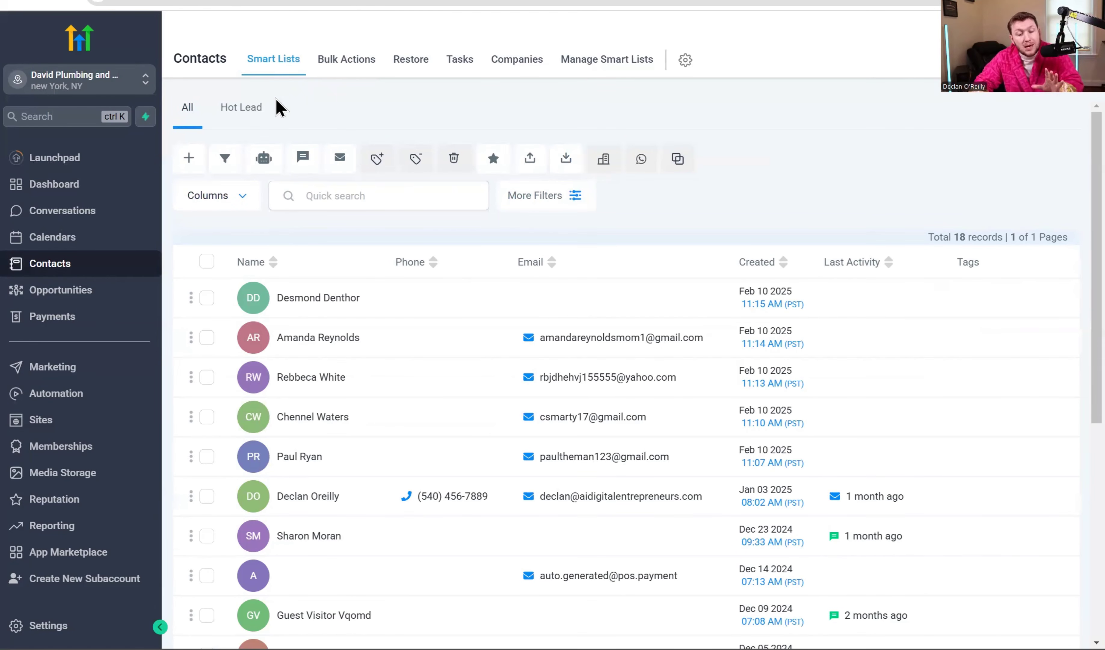
left_click(262, 113)
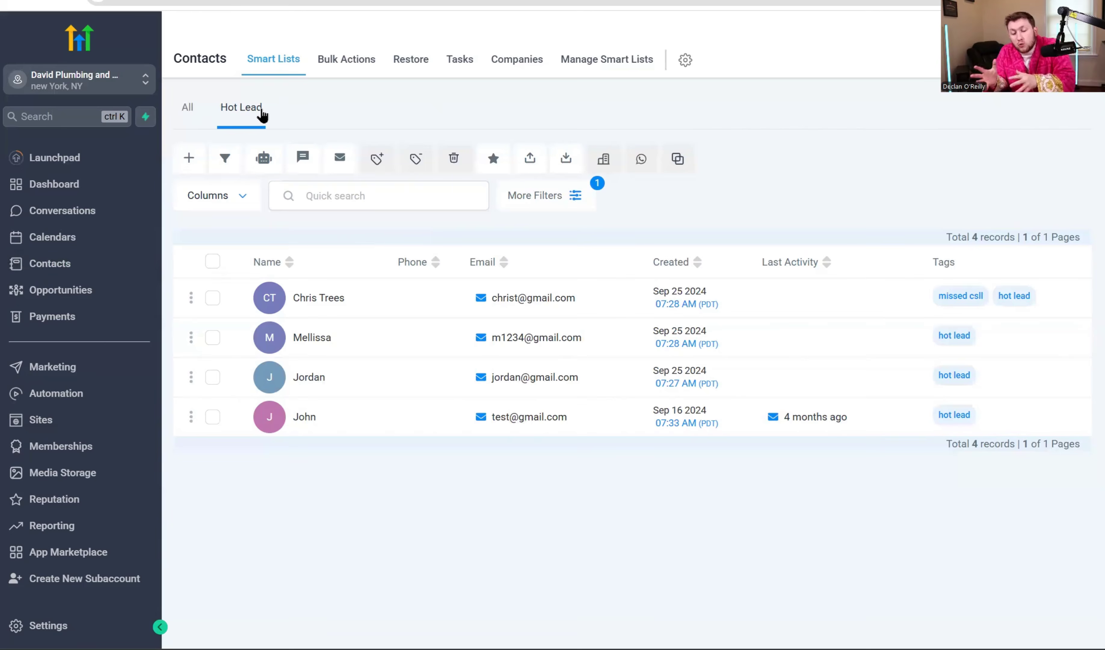
left_click(195, 111)
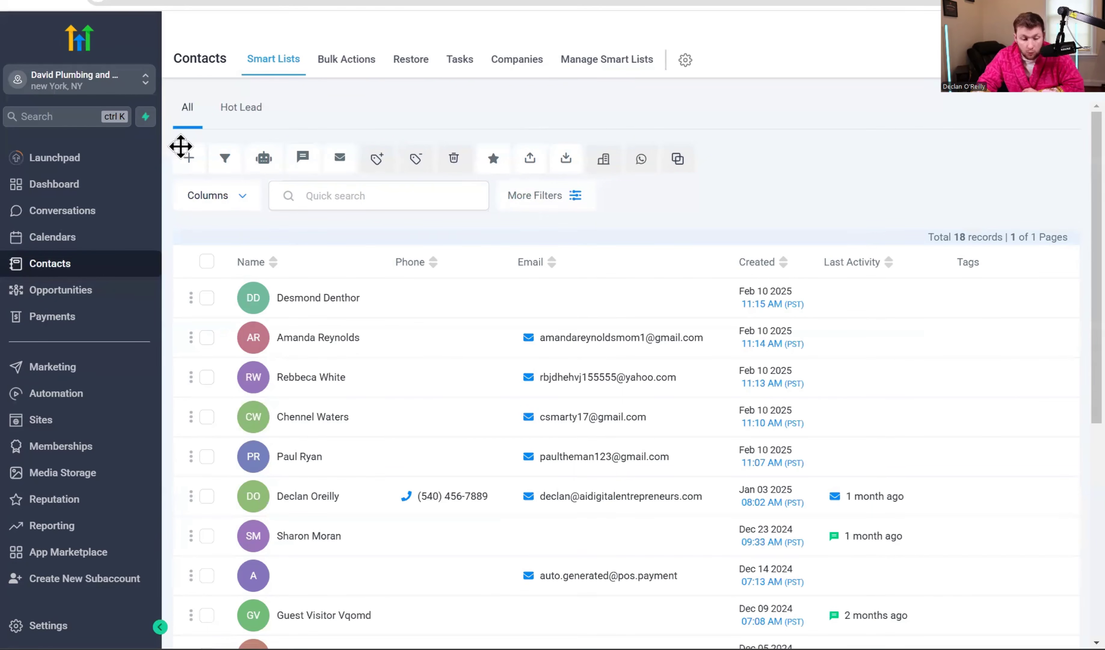
Filter the contacts by pipeline, choosing Pipeline 2.
left_click(545, 195)
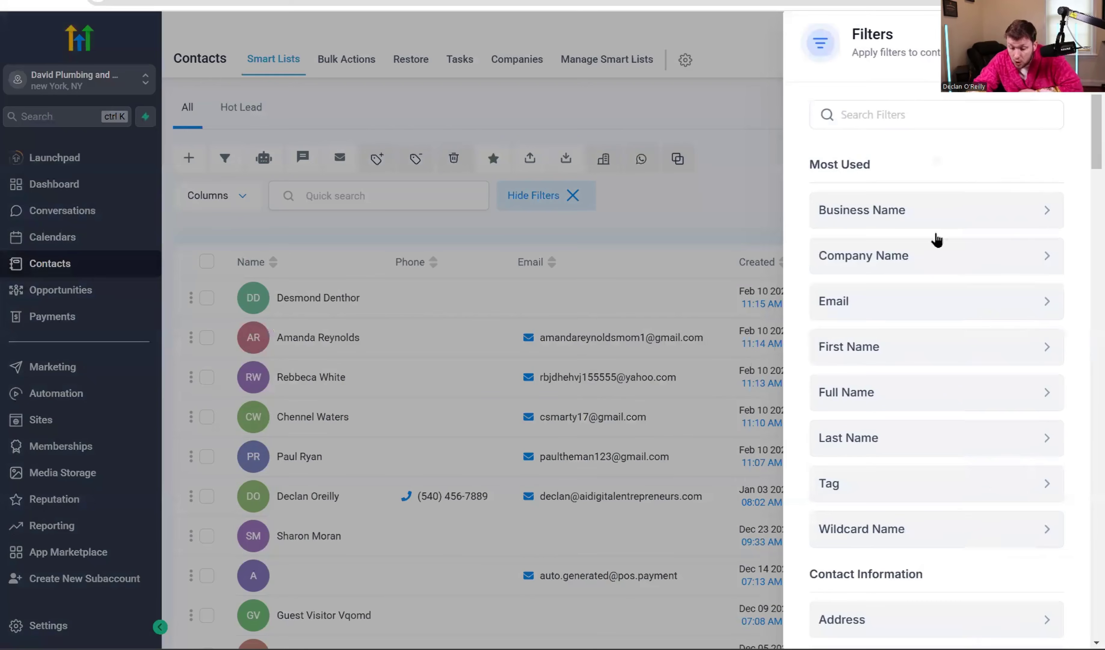
scroll(962, 331, "down", 8)
scroll(963, 331, "down", 20)
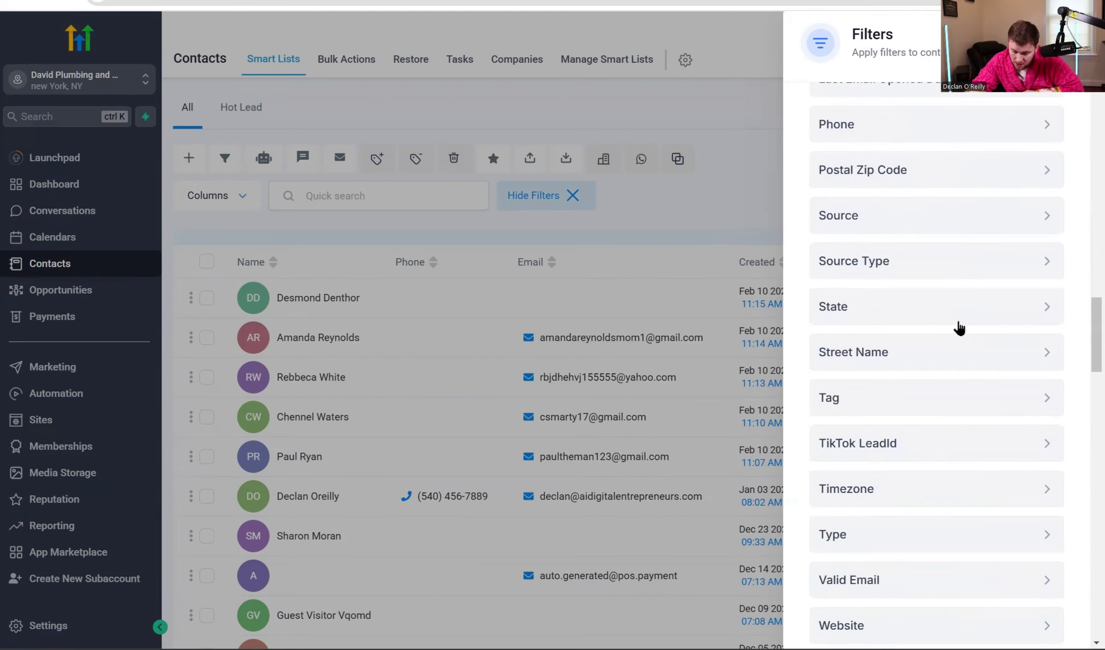
scroll(960, 328, "down", 10)
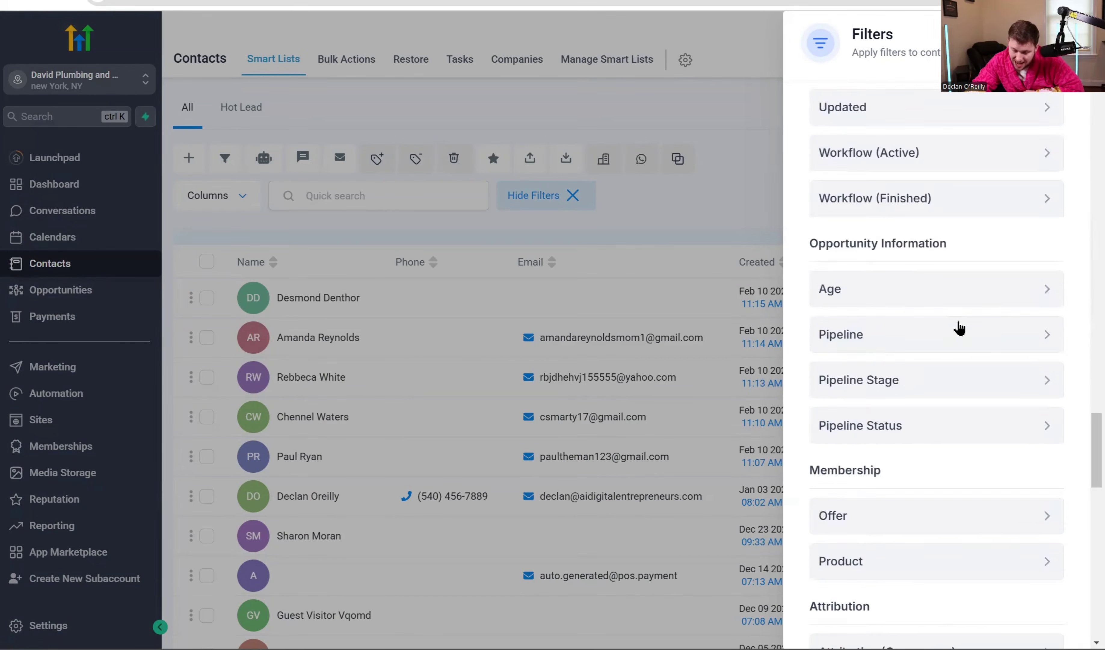
scroll(960, 328, "down", 1)
left_click(986, 342)
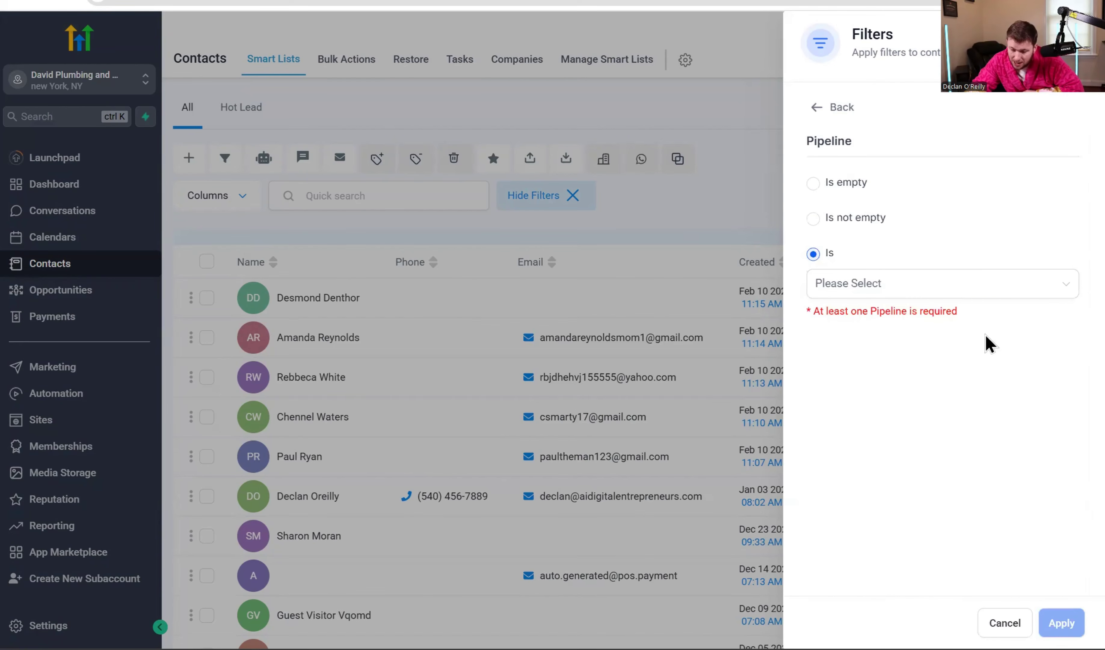
left_click(962, 286)
left_click(924, 320)
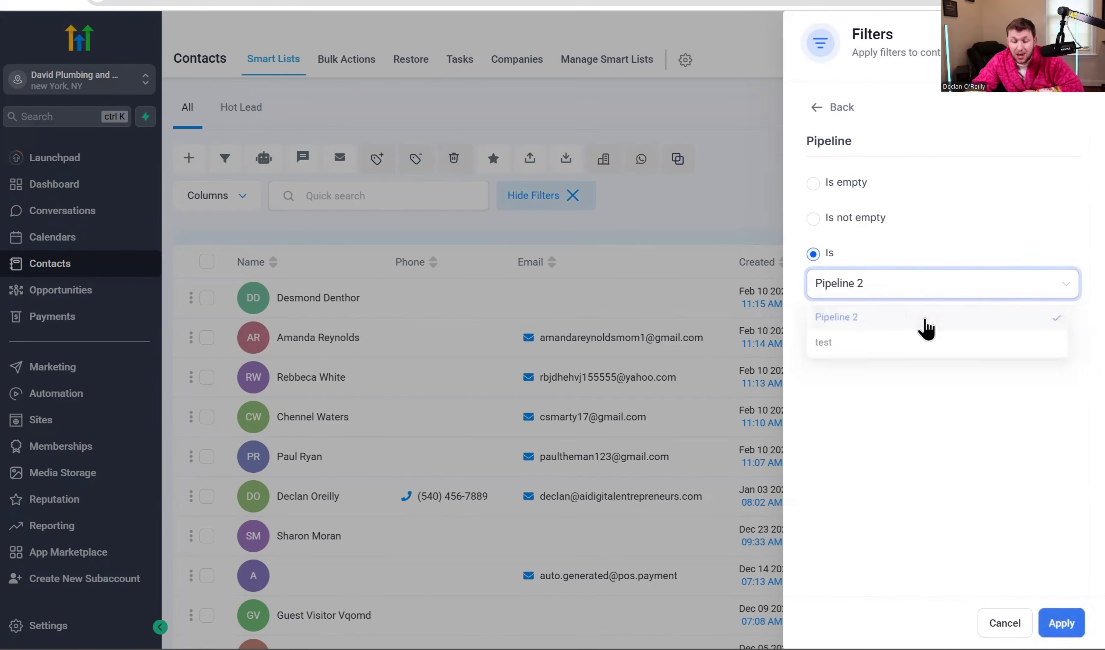
left_click(1062, 622)
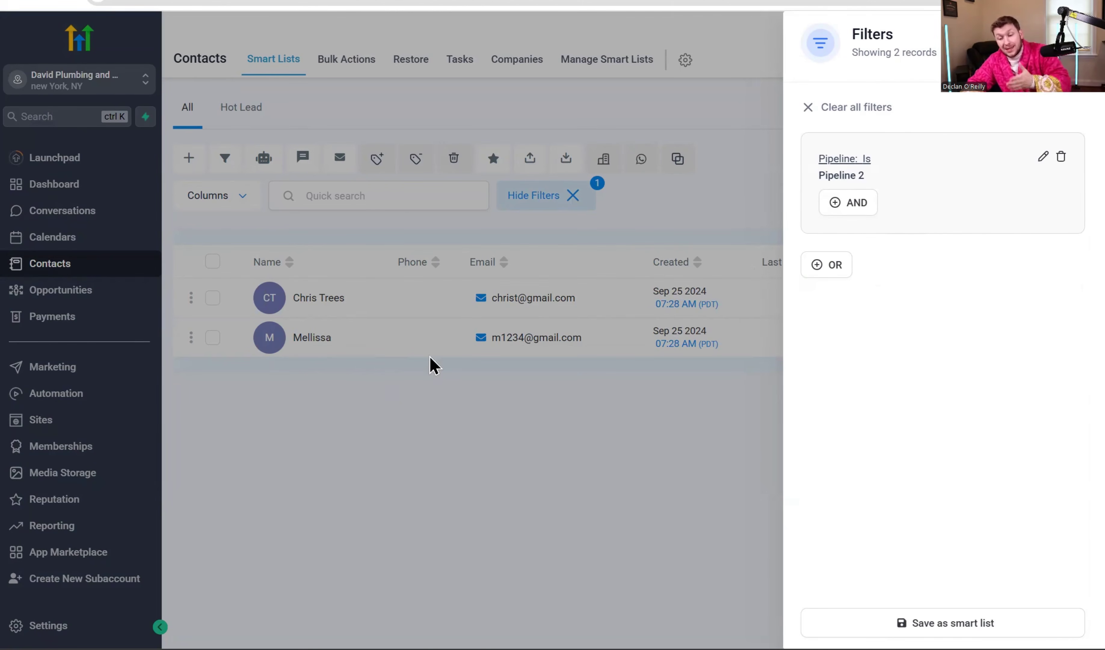
Save the filter as a smart list named 'Pipeline 2', then view the Hot Lead list.
left_click(987, 622)
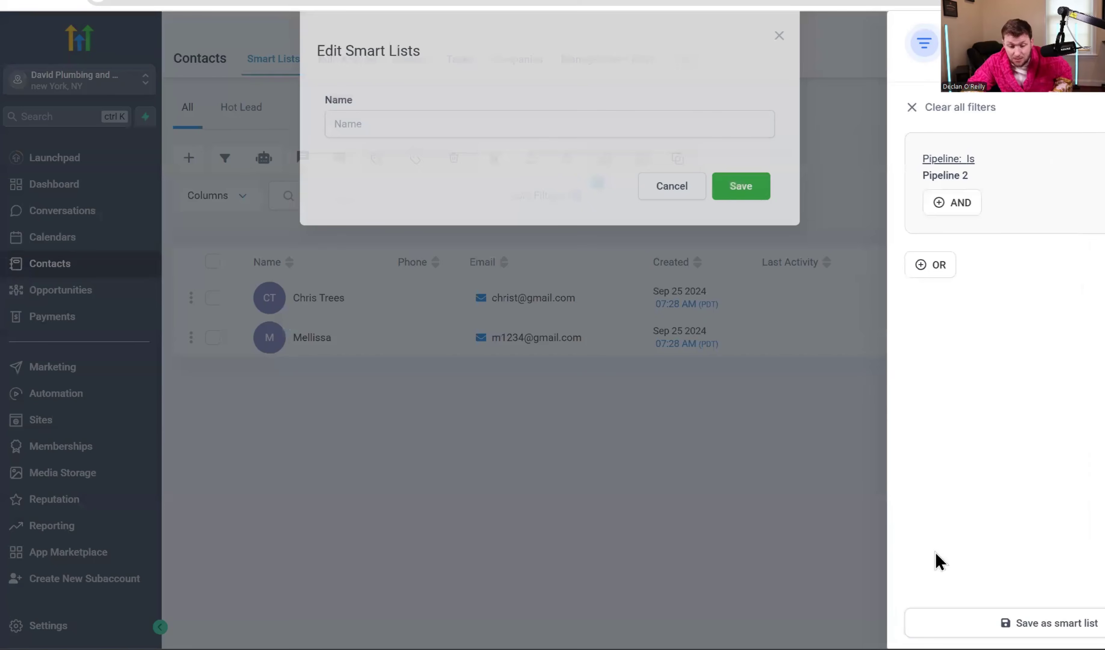
left_click(517, 144)
type("Pipeline 2")
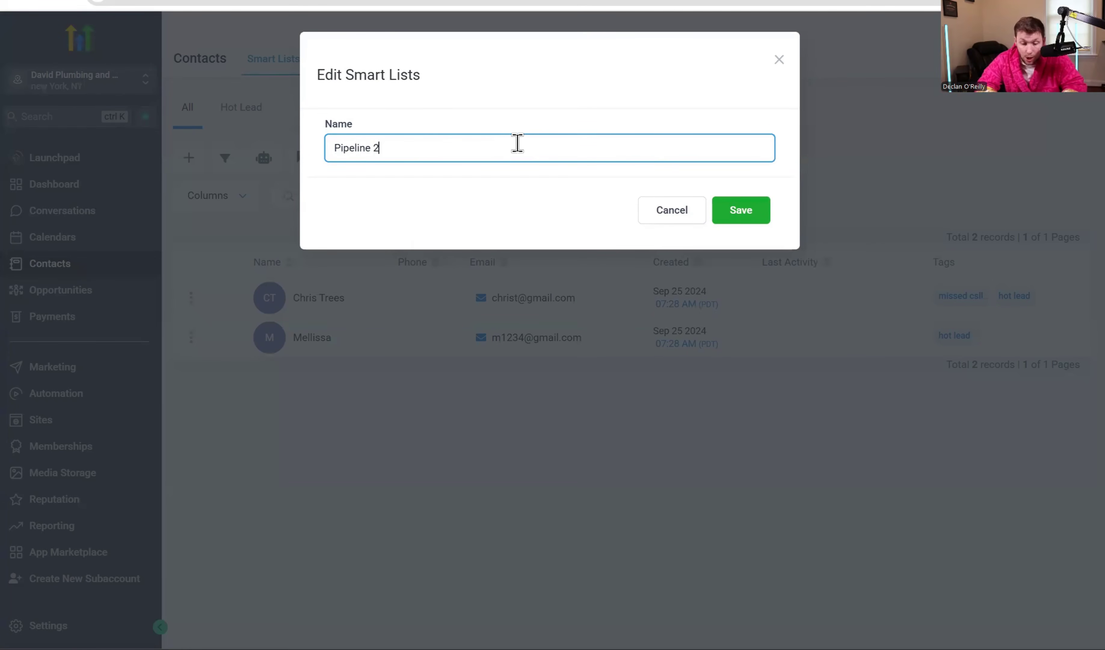
left_click(767, 221)
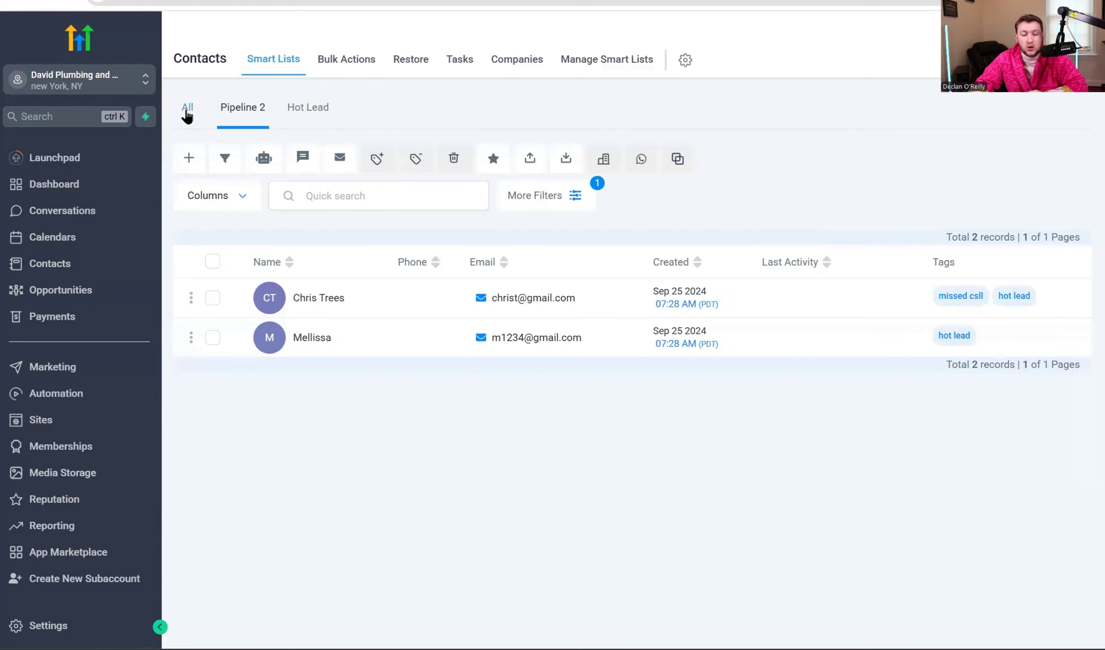
left_click(188, 115)
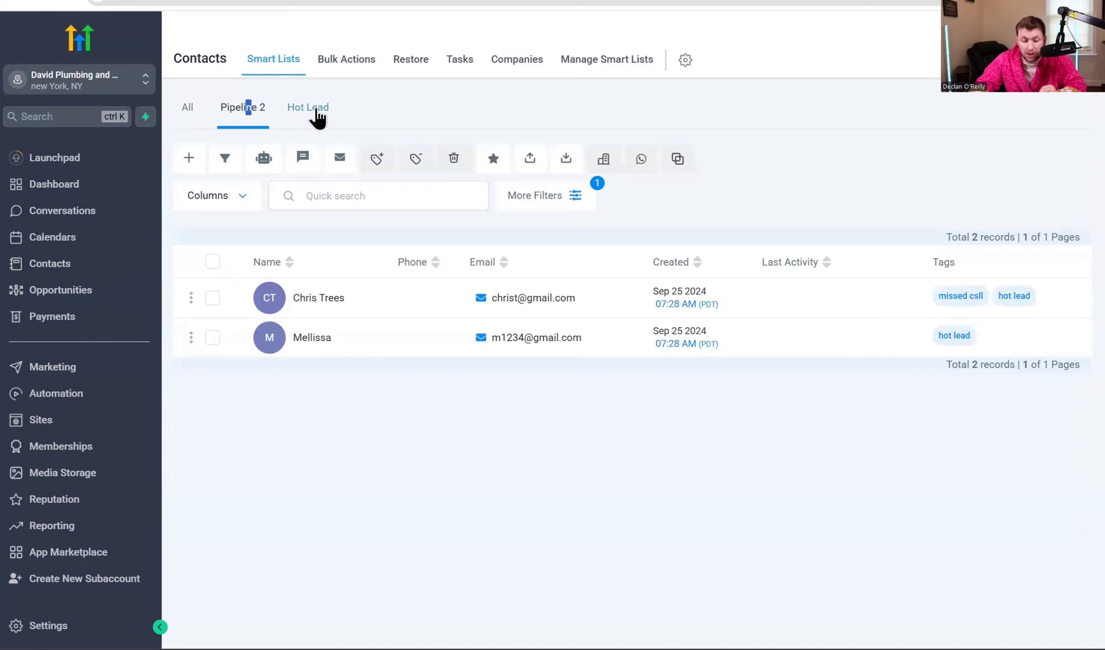
left_click(315, 113)
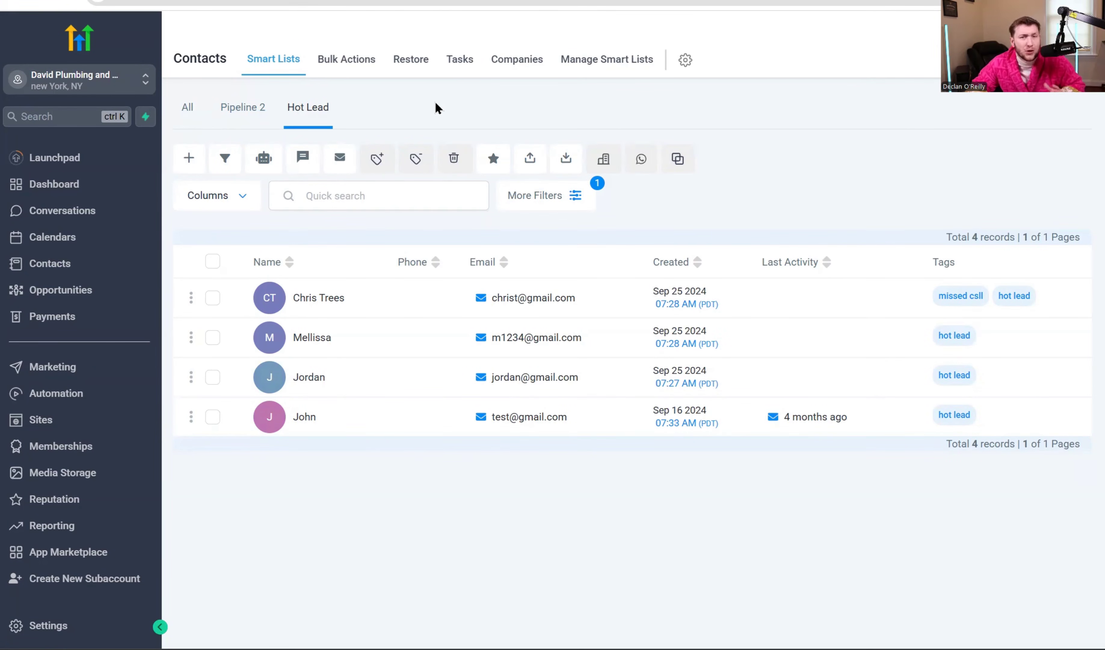
In Manage Smart Lists, move Hot Lead above Pipeline 2 and make a Pipeline 2-copy, leaving its name unchanged.
left_click(594, 62)
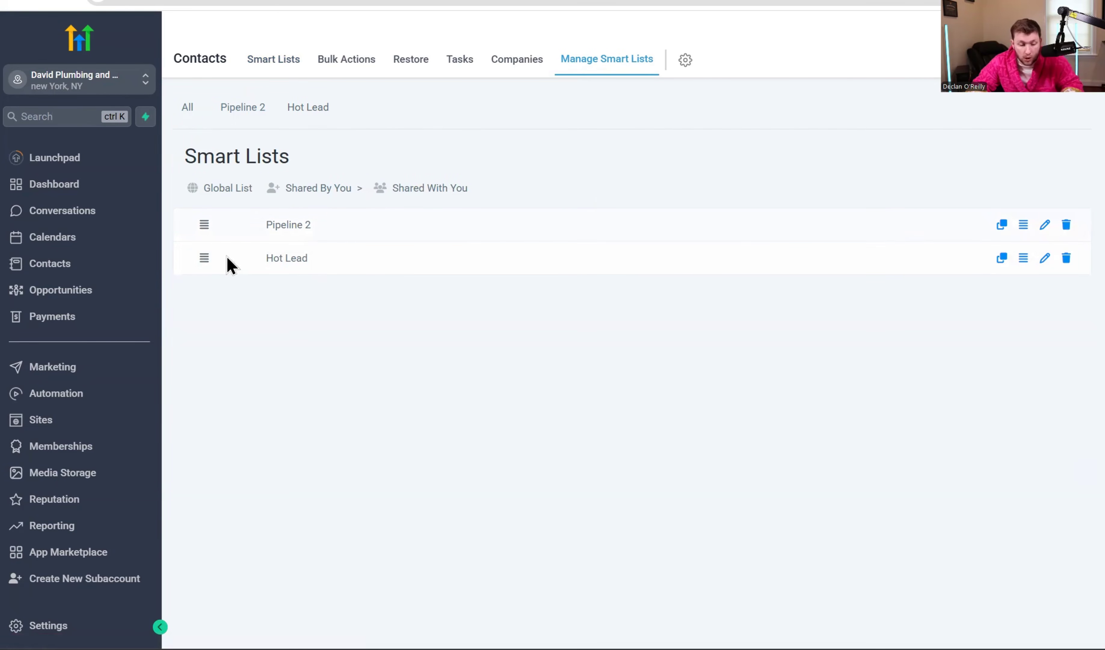
mouse_move(204, 257)
left_mouse_down()
mouse_move(205, 225)
mouse_move(212, 256)
left_mouse_up()
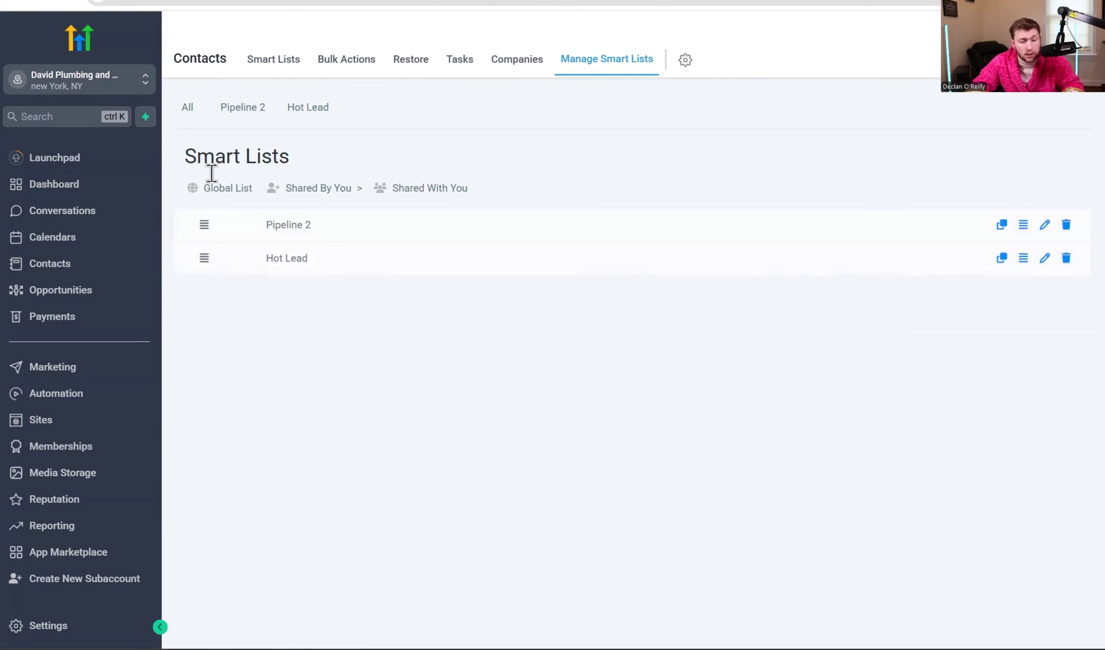
left_click(1002, 226)
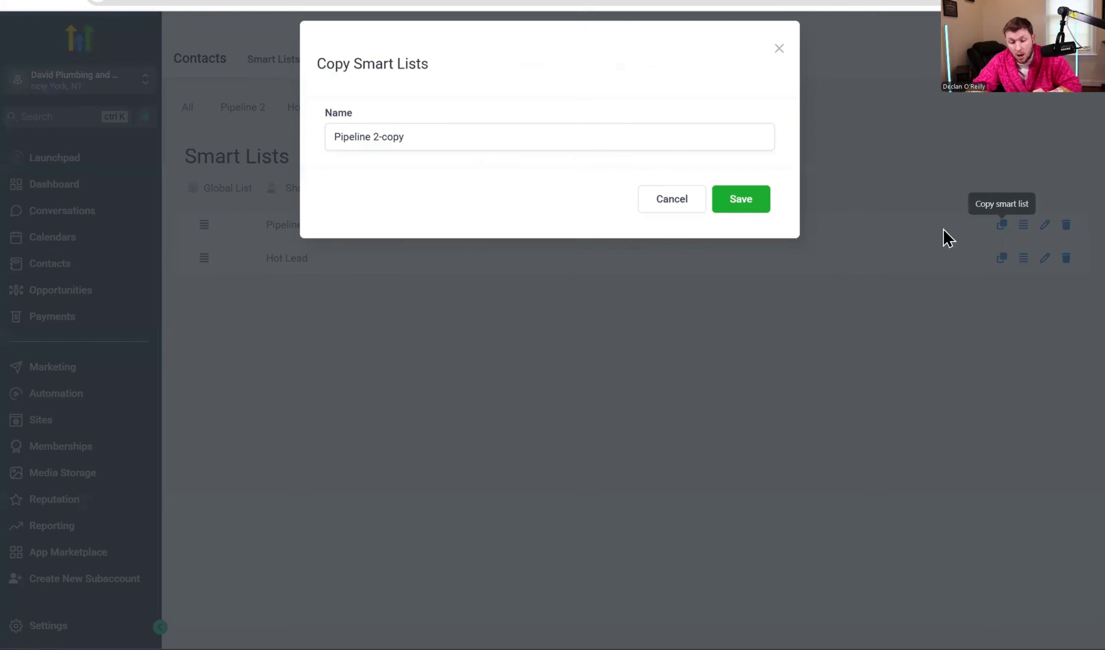
left_click(749, 209)
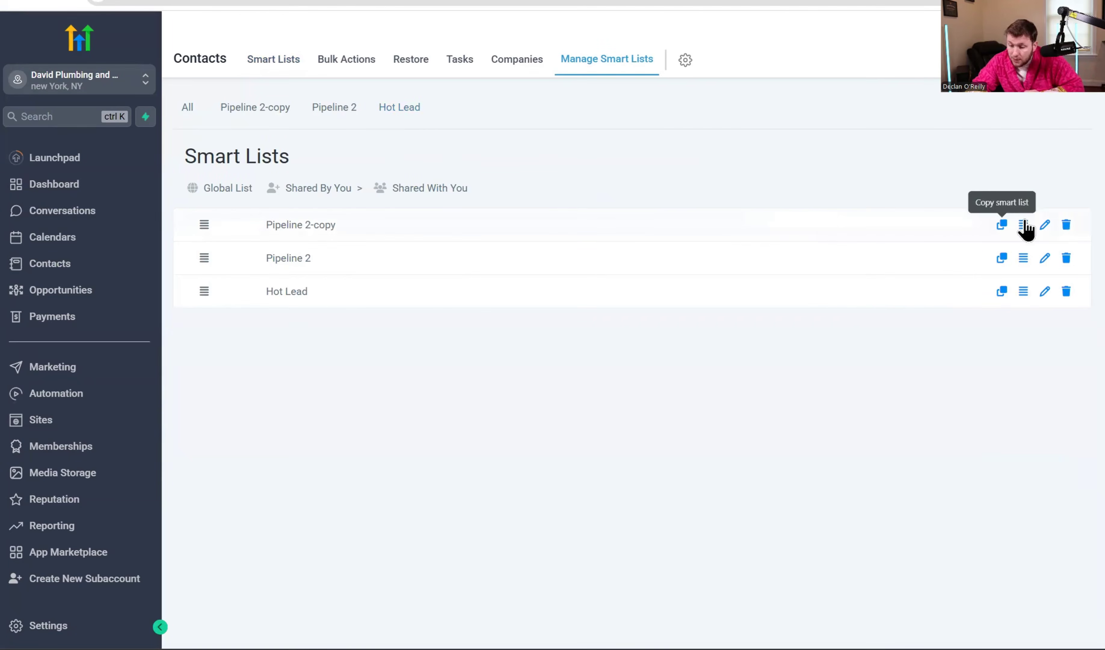
left_click(1043, 226)
left_click(458, 145)
key("ctrl+a")
left_click(672, 211)
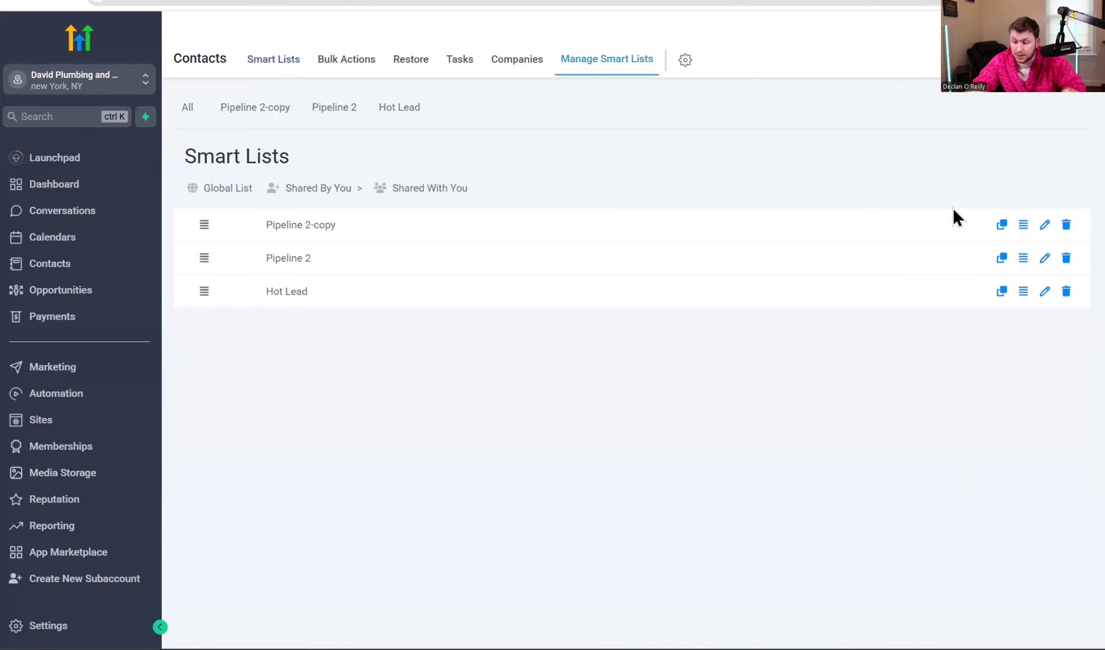
Delete the Pipeline 2-copy and Hot Lead smart lists, then return to the contacts.
left_click(1067, 230)
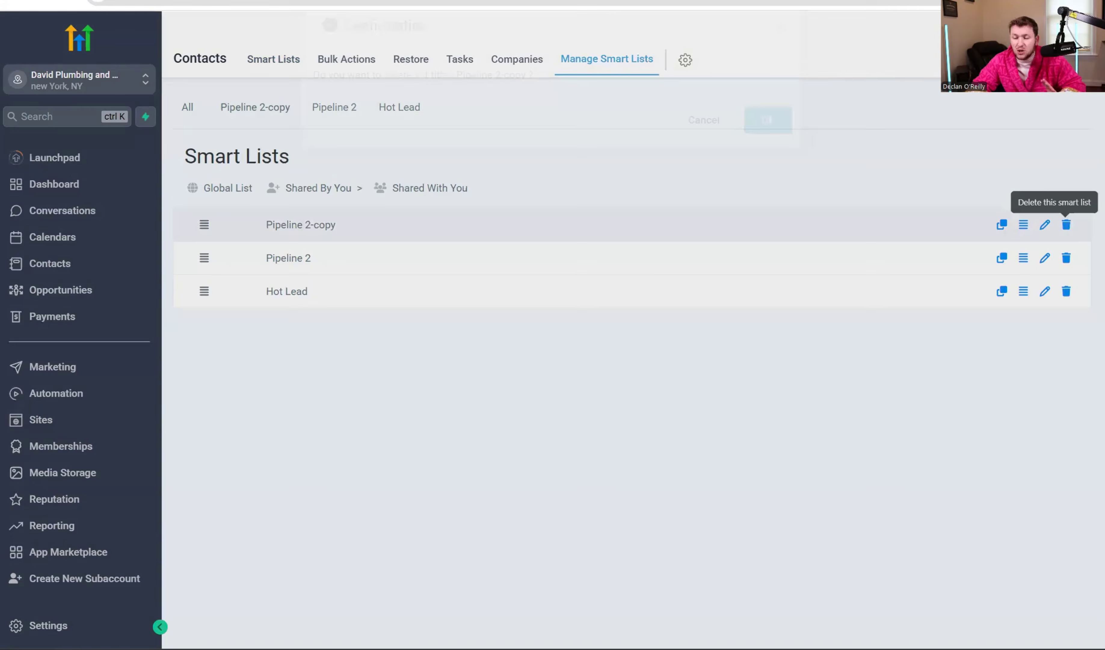
left_click(772, 151)
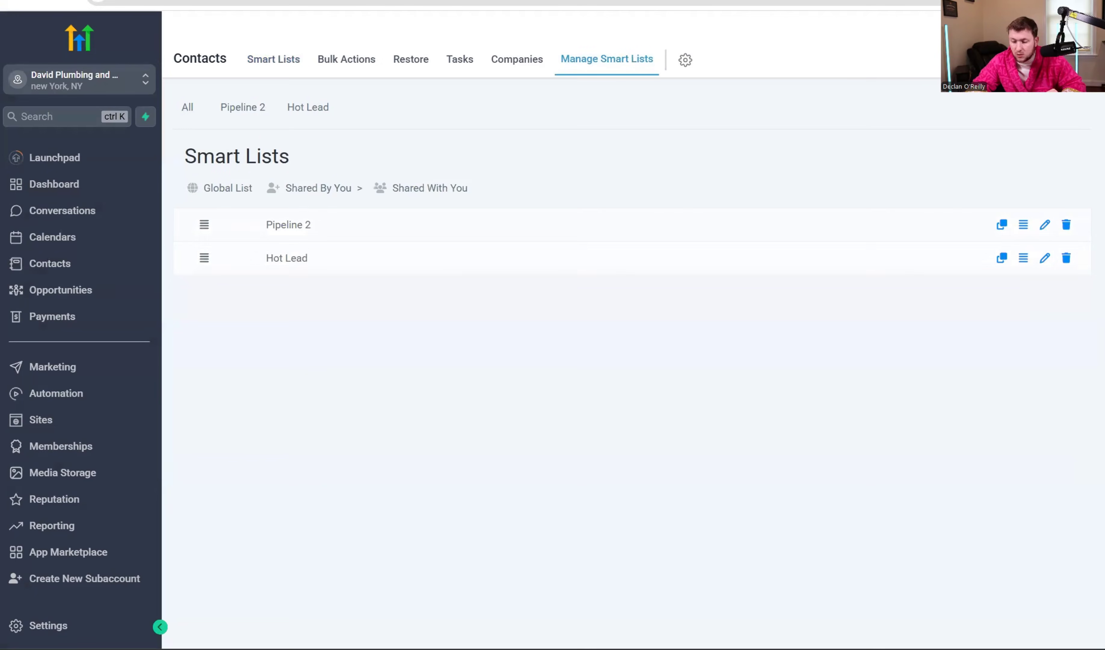
left_click(1066, 259)
left_click(763, 154)
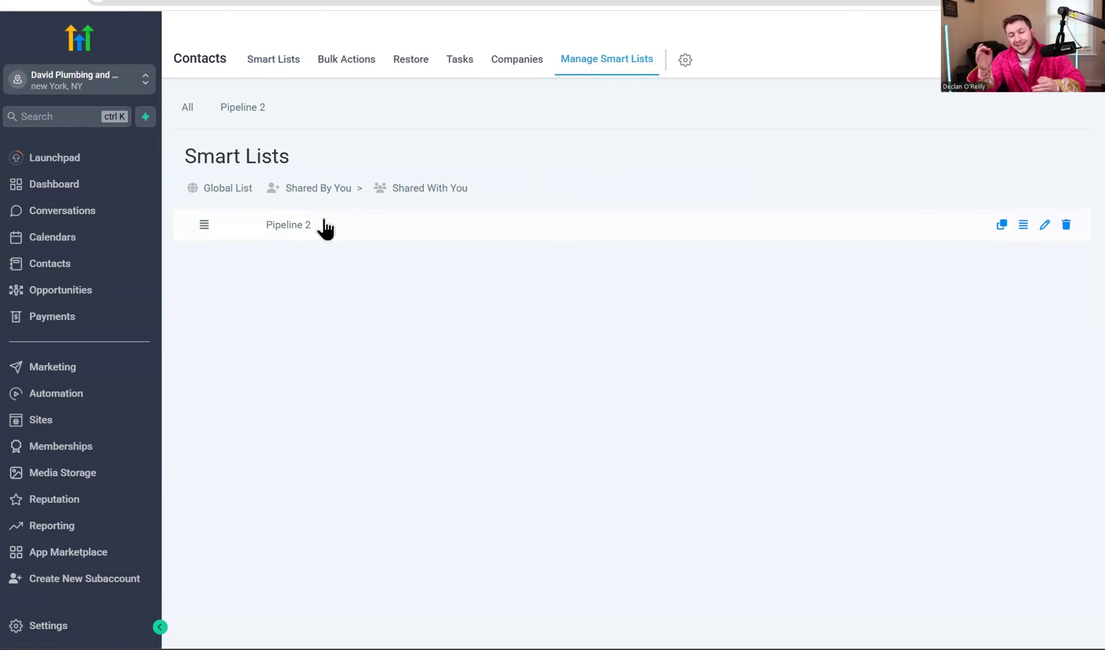
left_click(272, 67)
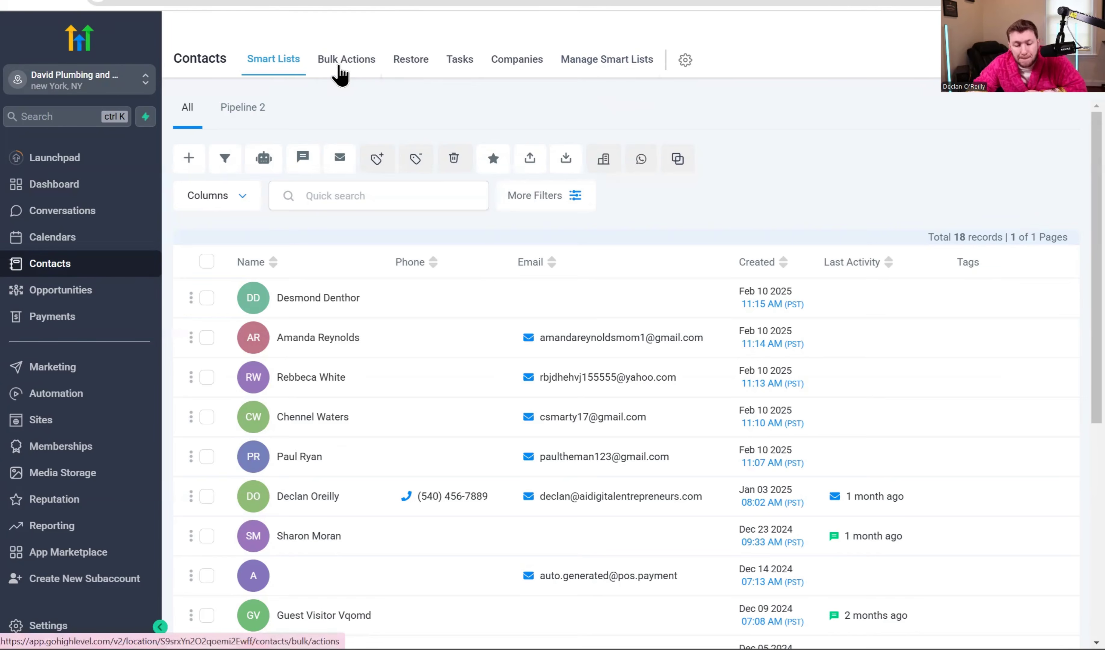
Delete the two newest contacts, confirming with 'DELETE'.
left_click(340, 74)
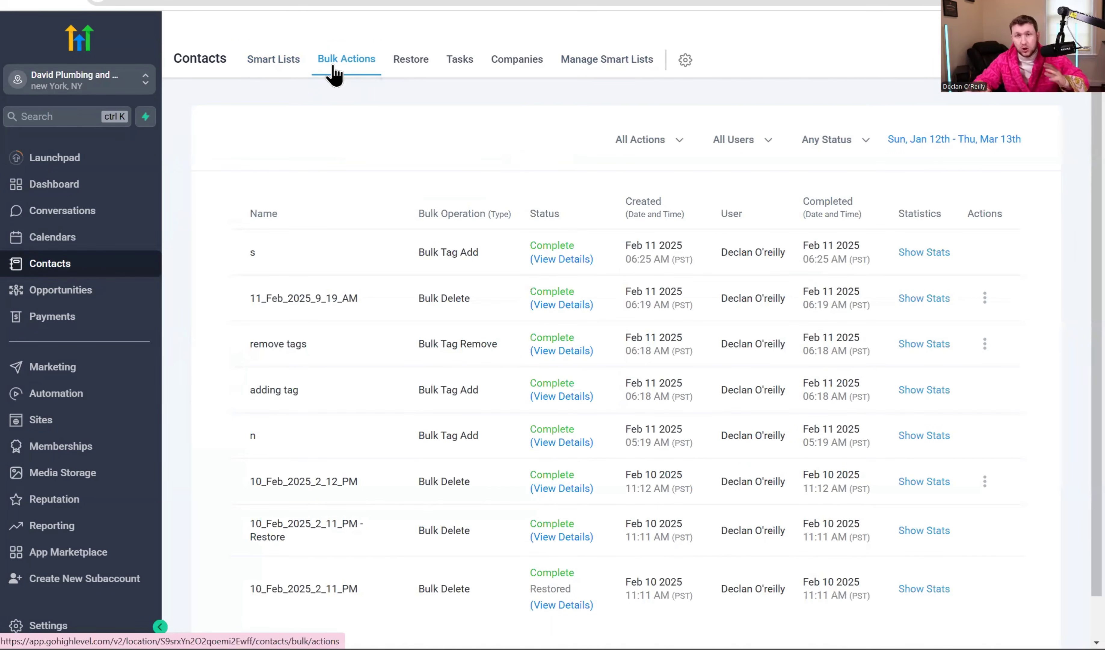
left_click(257, 73)
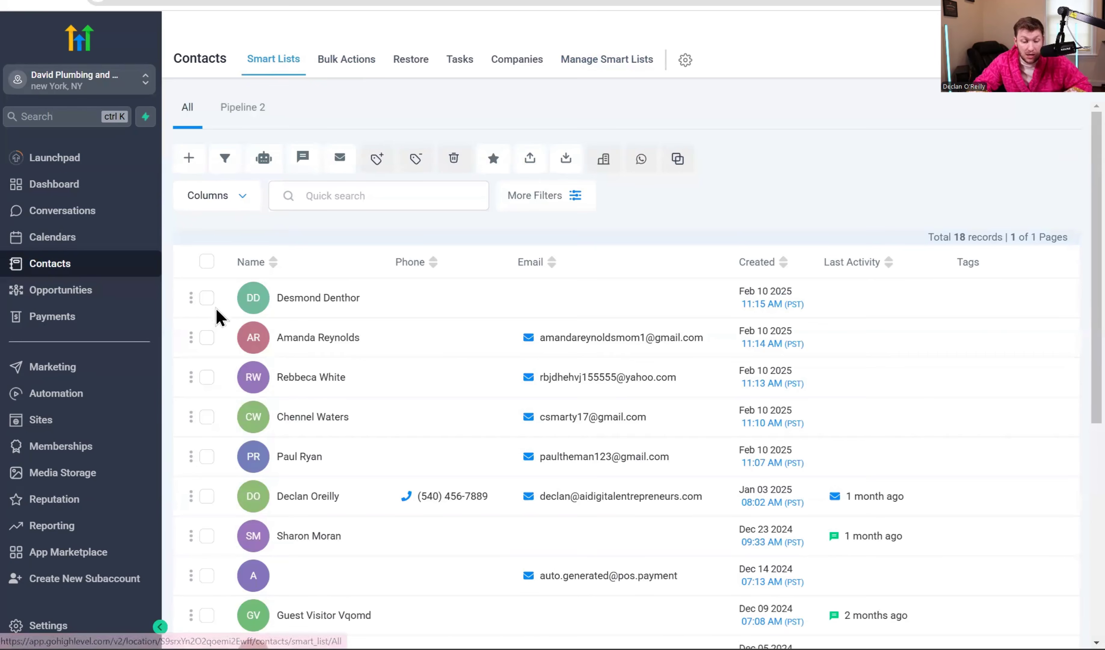
left_click(208, 300)
left_click(209, 339)
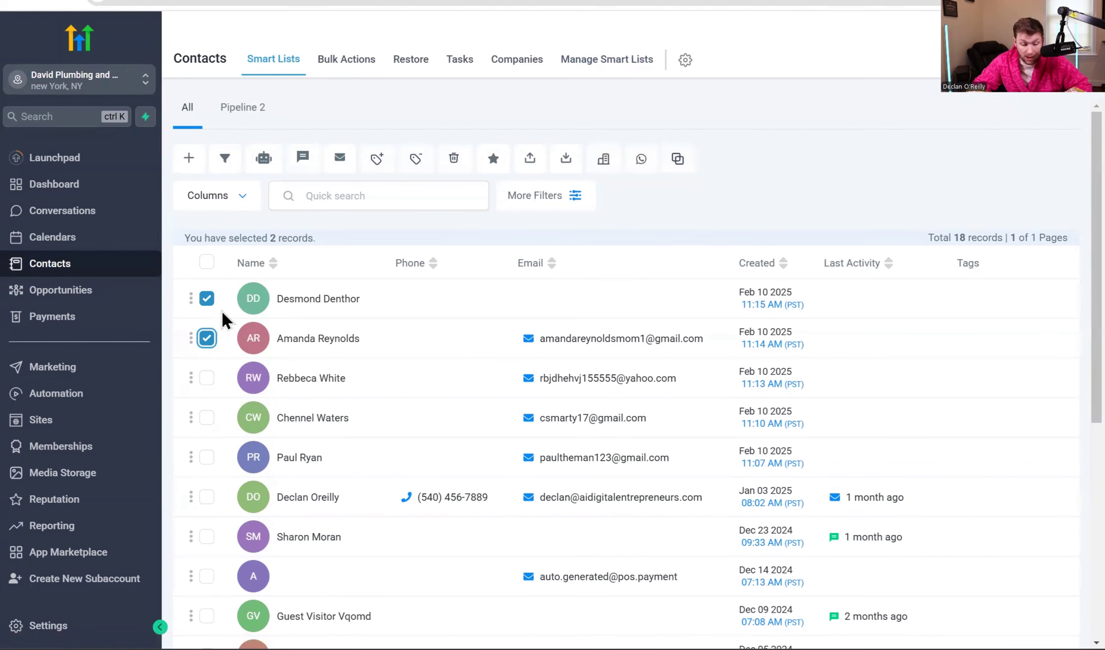
left_click(459, 161)
left_click(507, 395)
type("D")
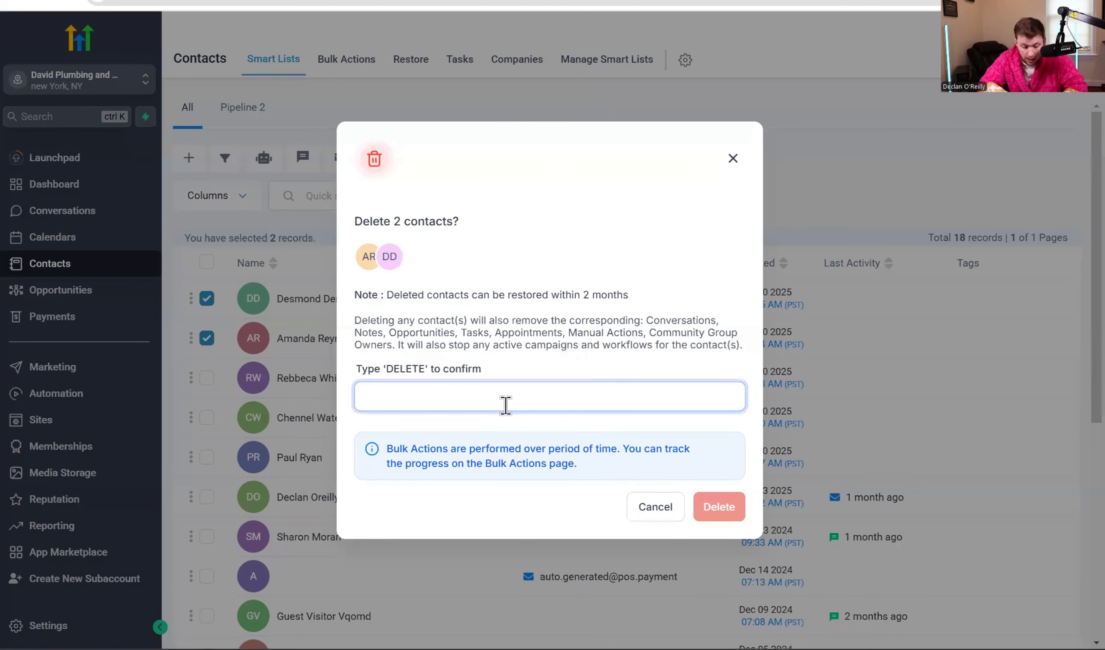
type("ELETE")
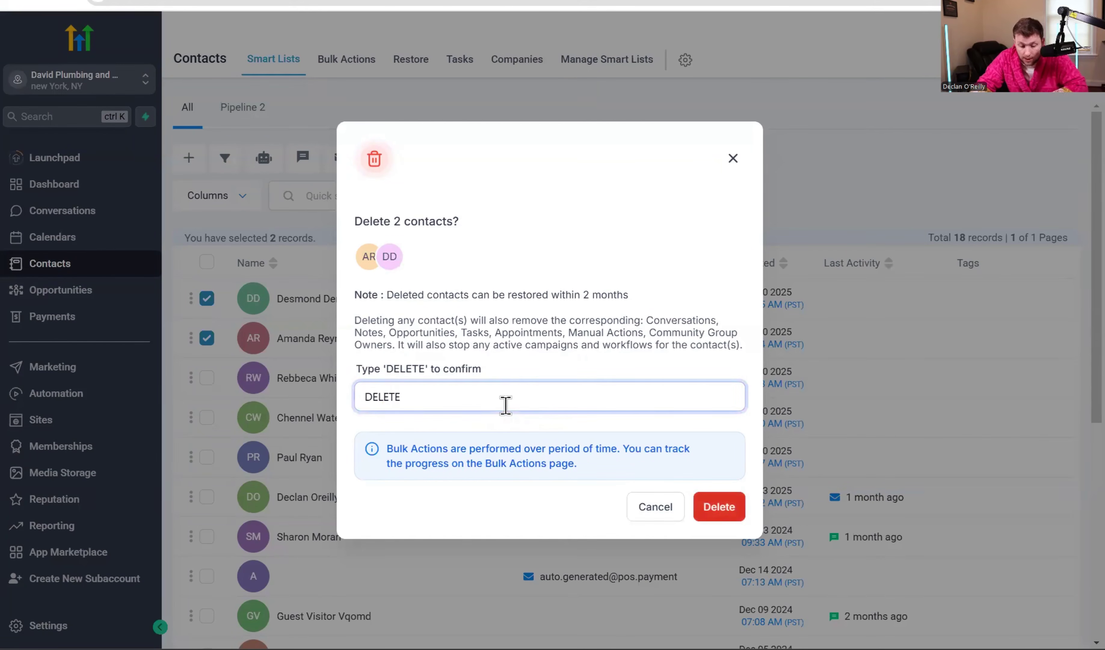
left_click(726, 508)
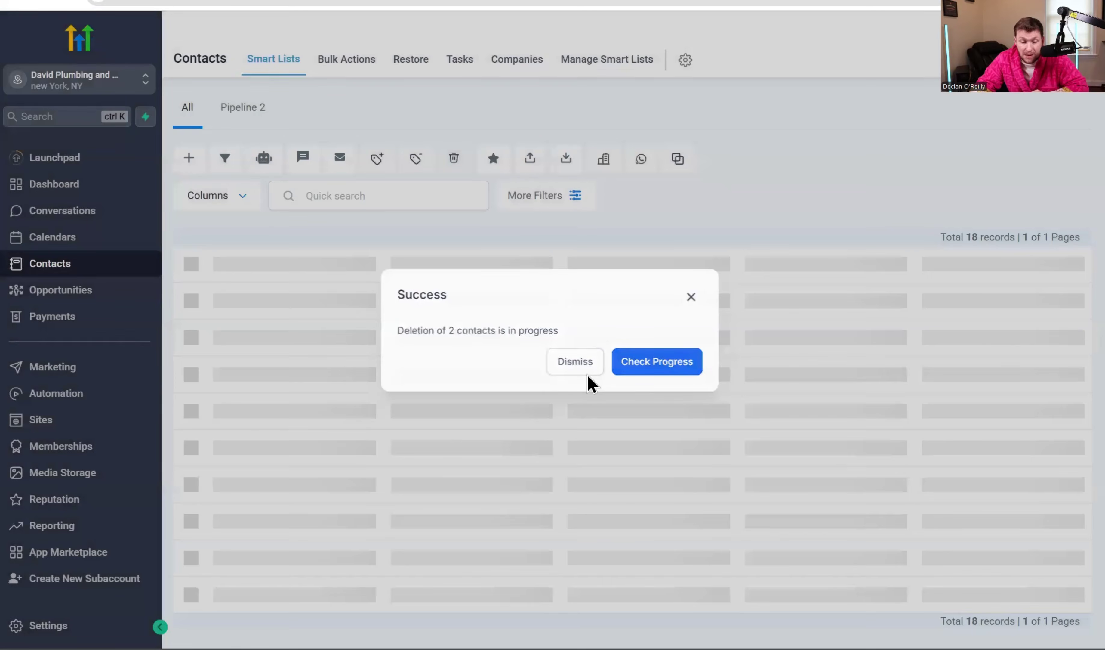
Check the Bulk Actions history and contact list to confirm the deletion completed.
left_click(586, 378)
left_click(346, 62)
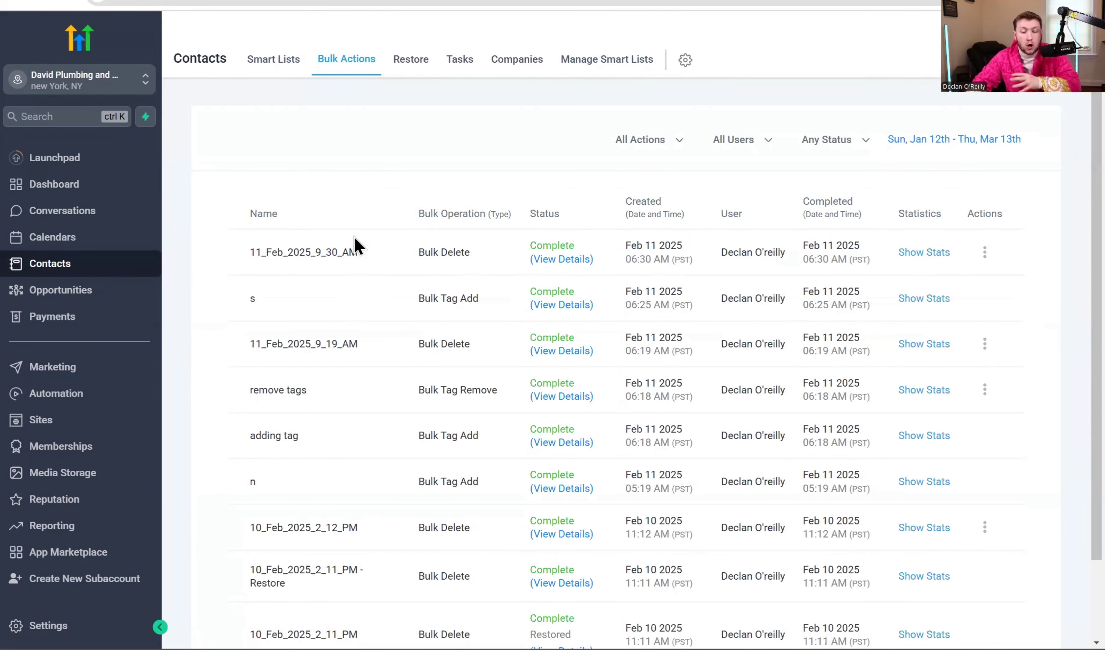
left_click(274, 61)
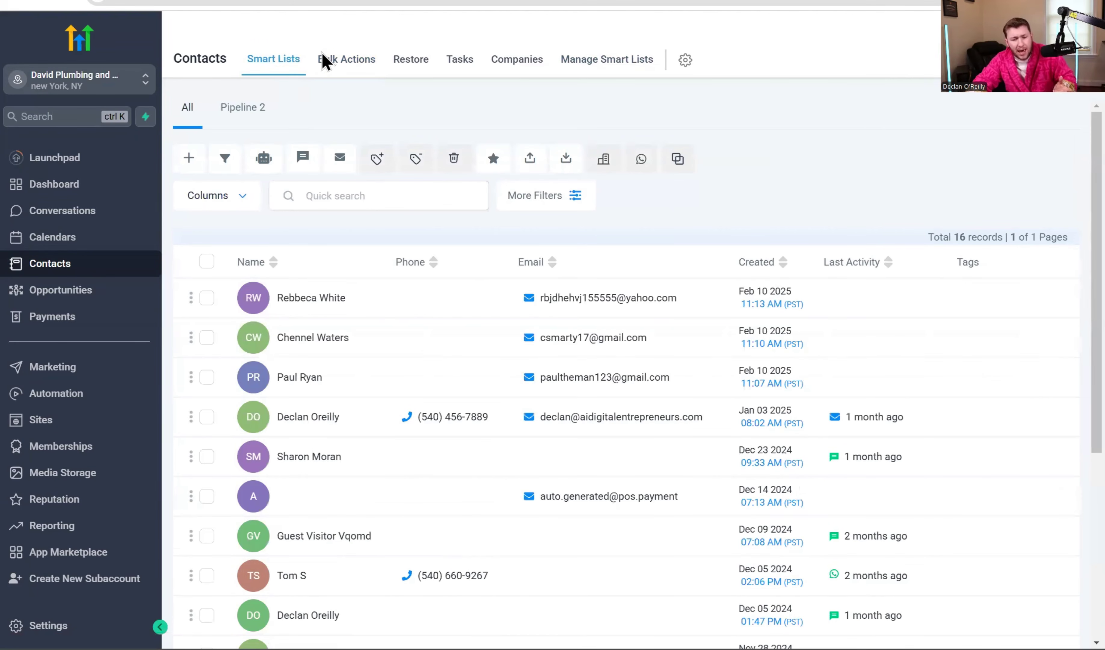
left_click(346, 63)
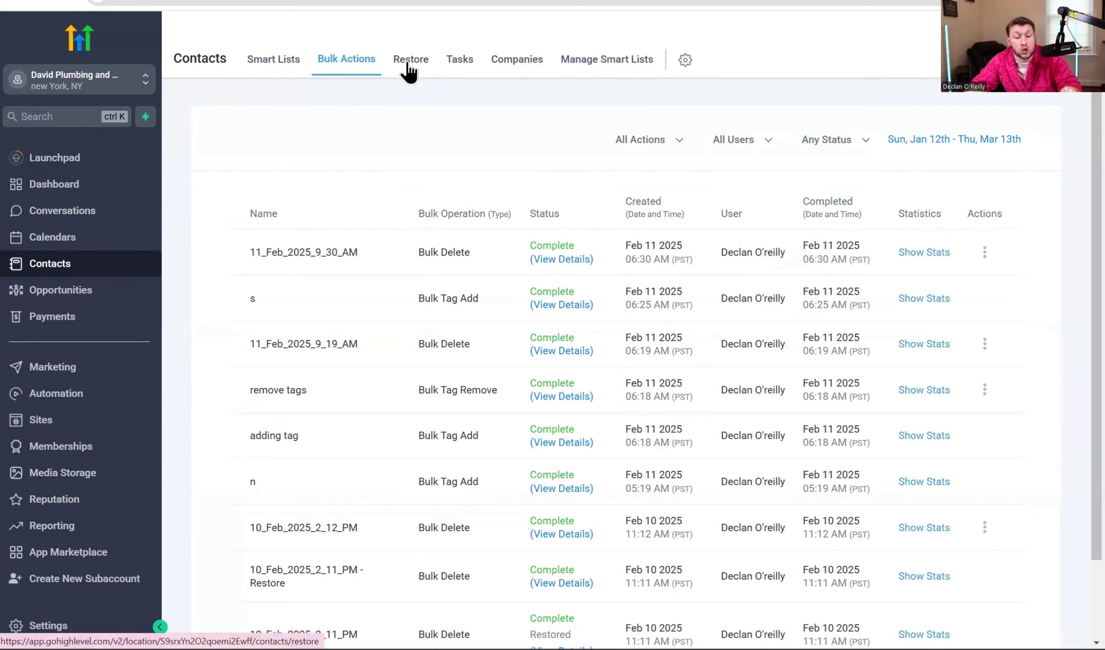
Restore the two recently deleted contacts from the Restore page, then return to the contacts list.
left_click(409, 71)
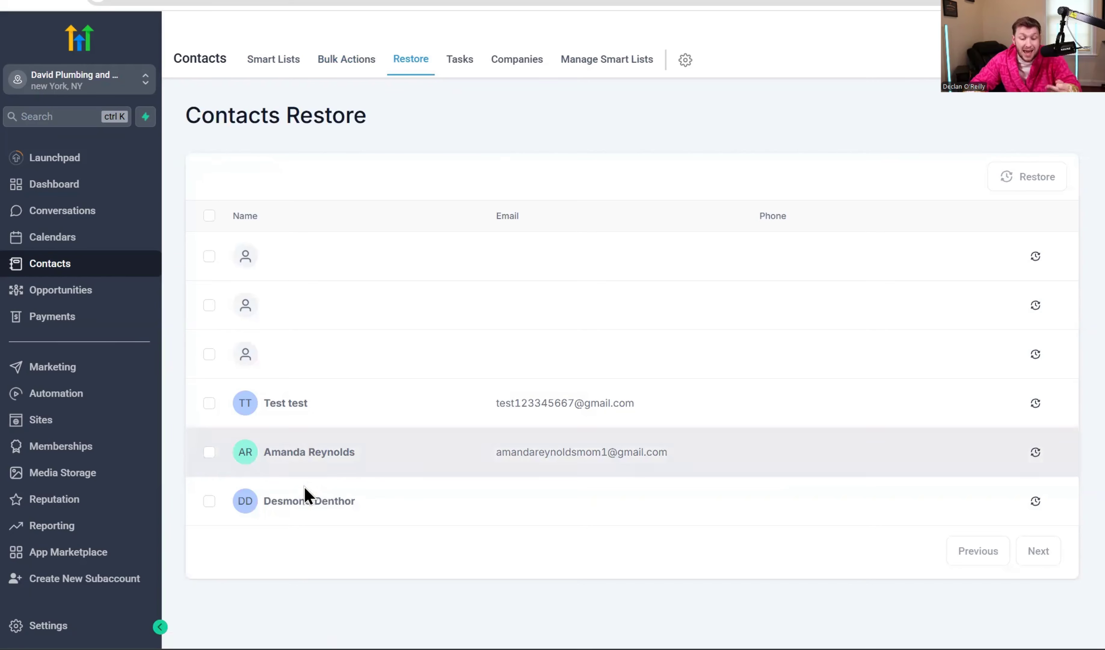
left_click(209, 452)
left_click(209, 501)
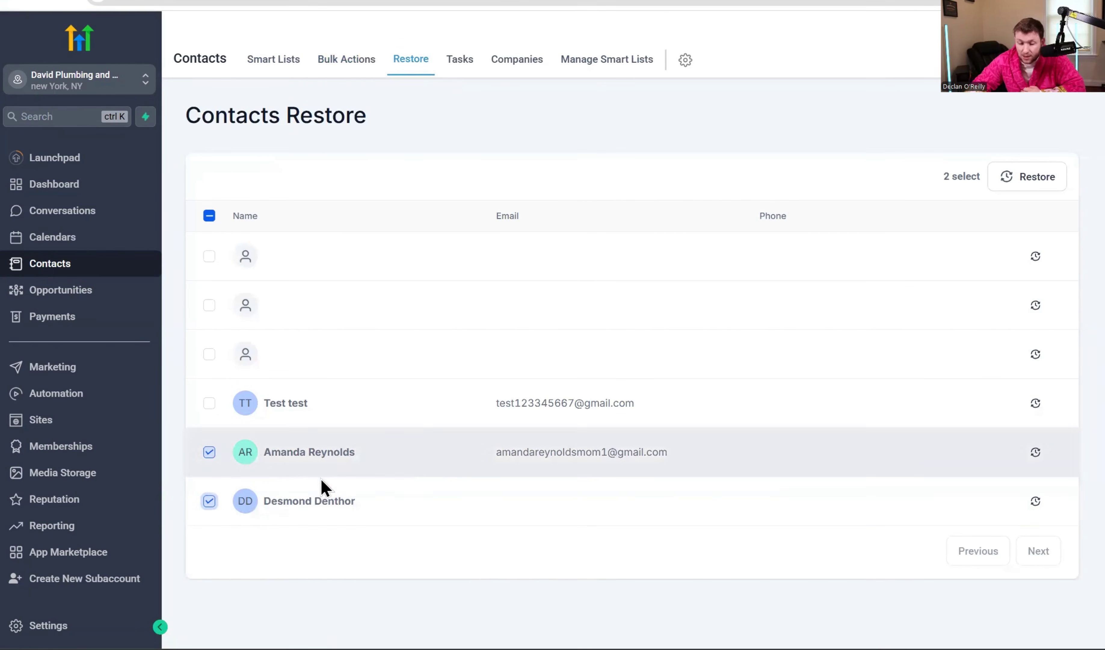
left_click(1031, 177)
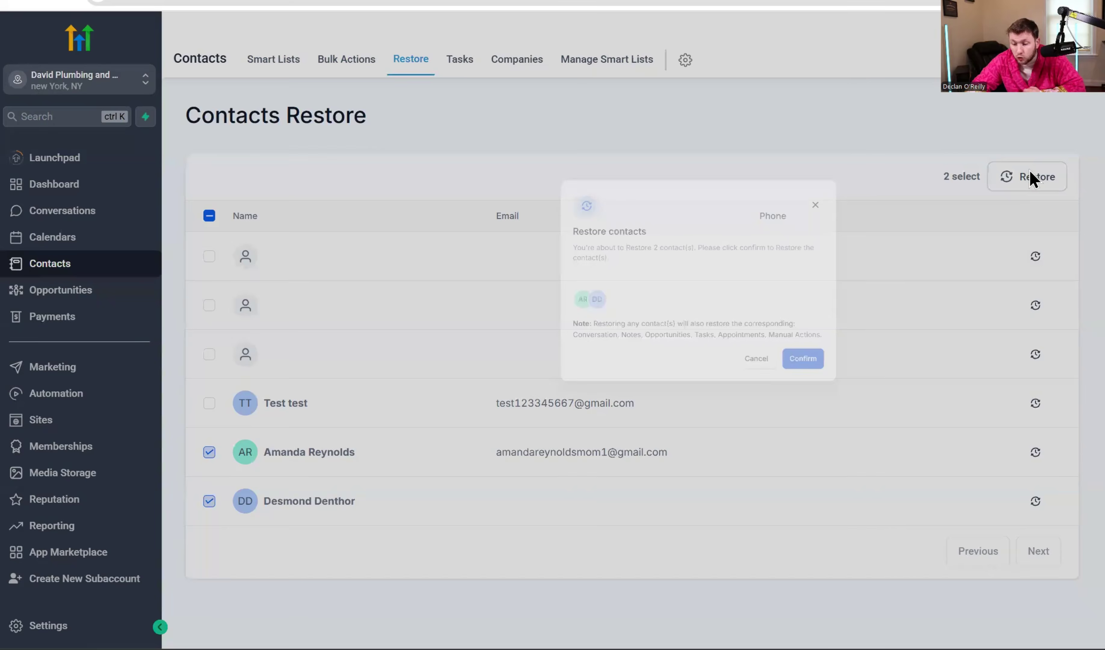
left_click(696, 444)
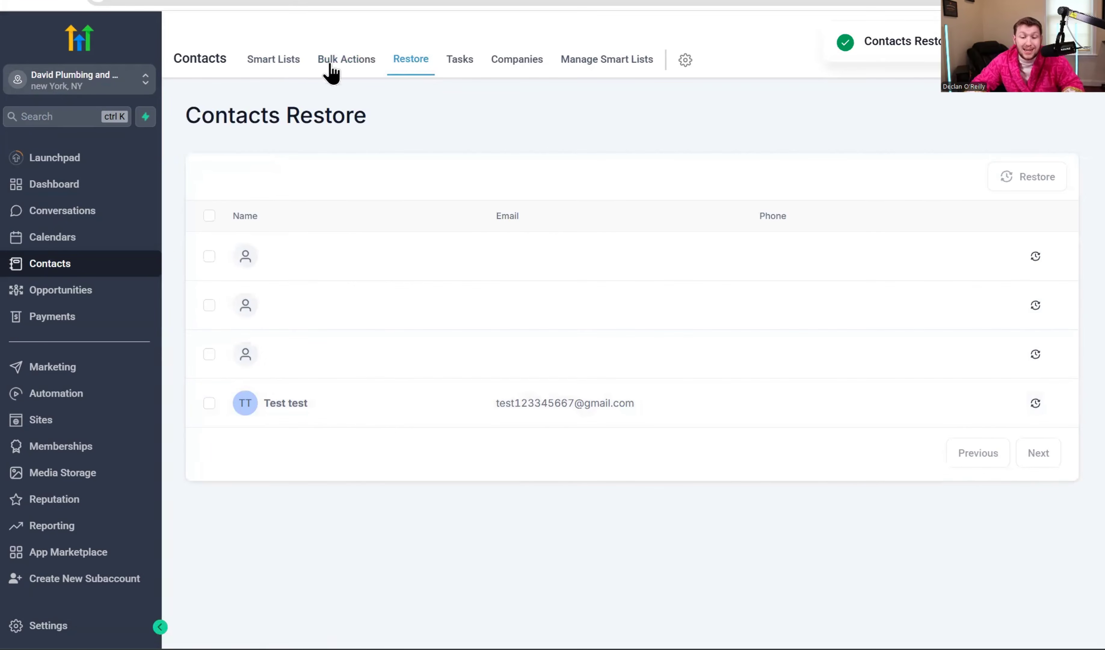
left_click(273, 59)
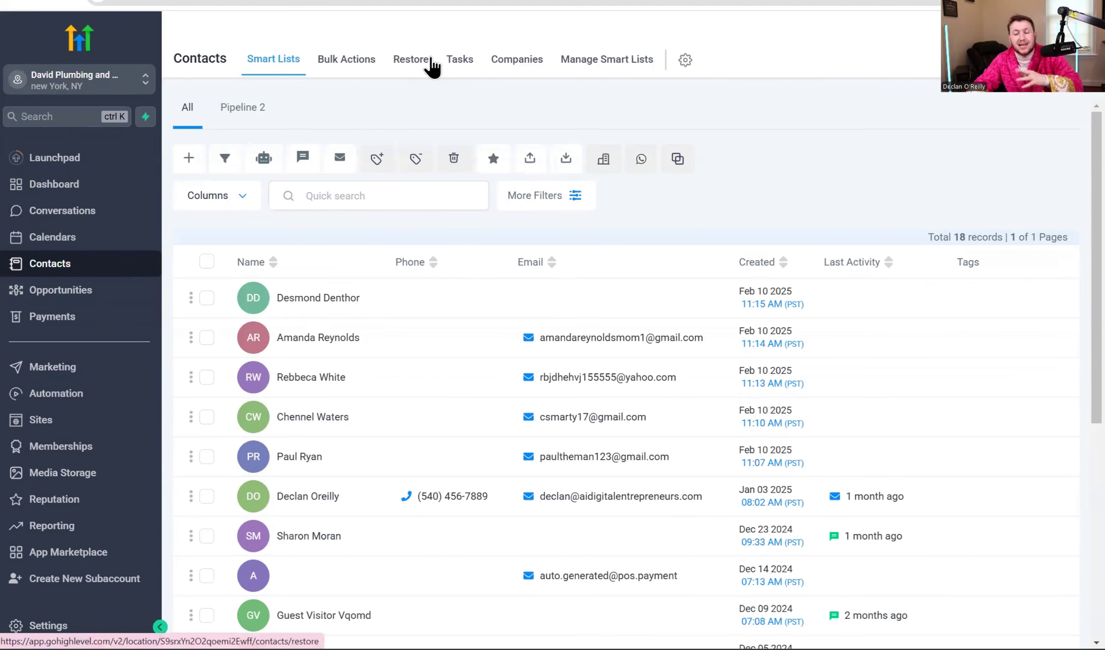
left_click(469, 75)
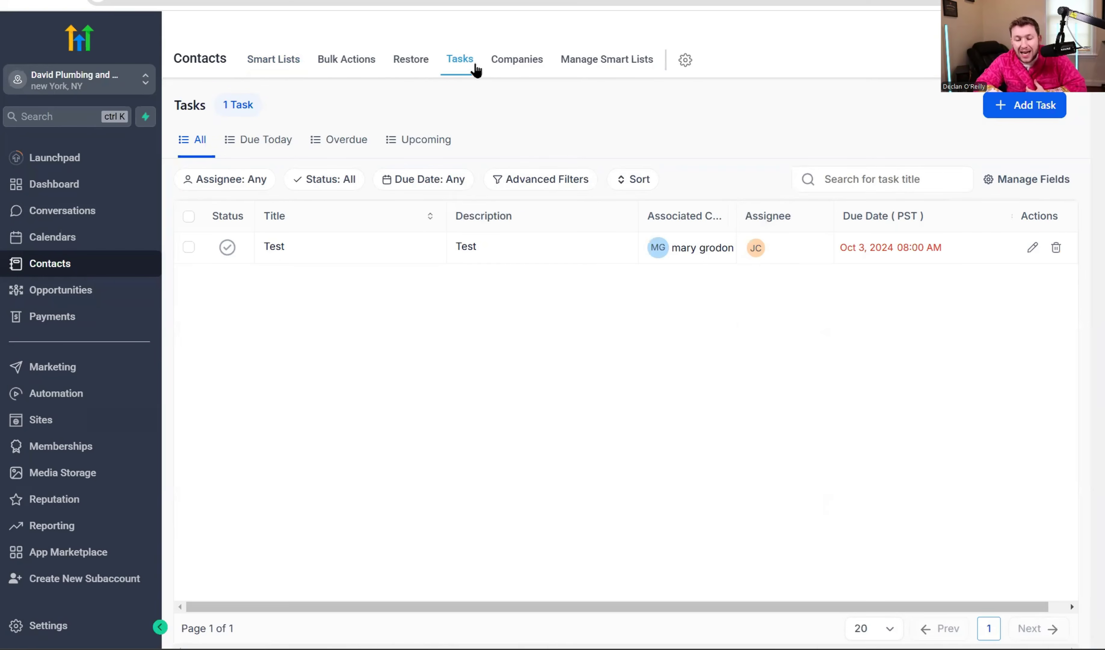
left_click(1031, 117)
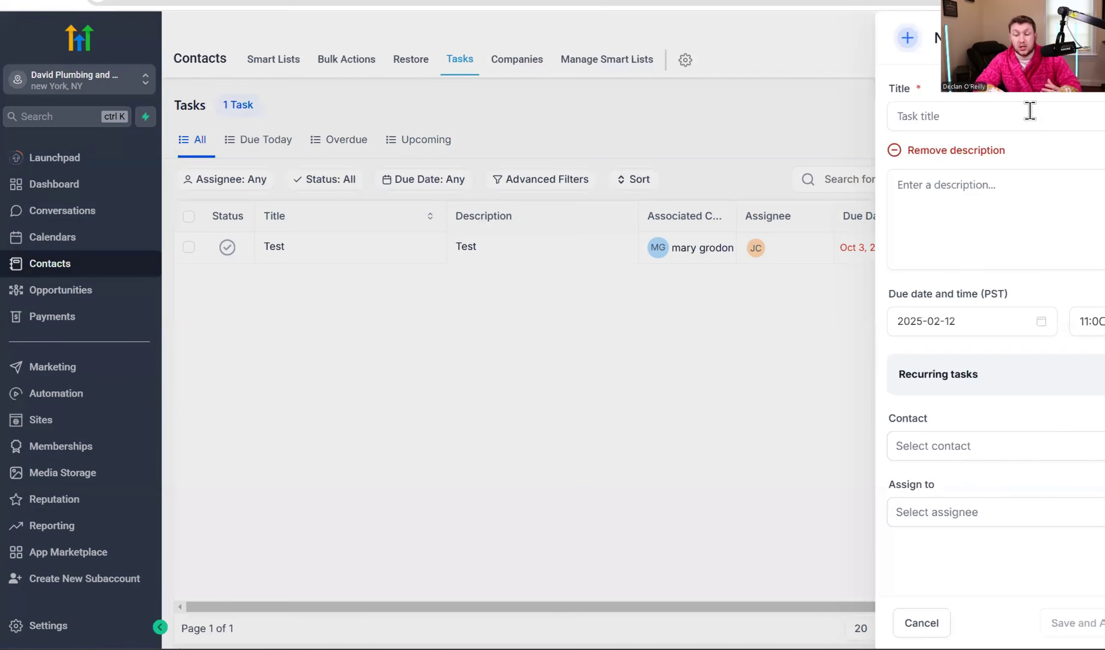
left_click(926, 56)
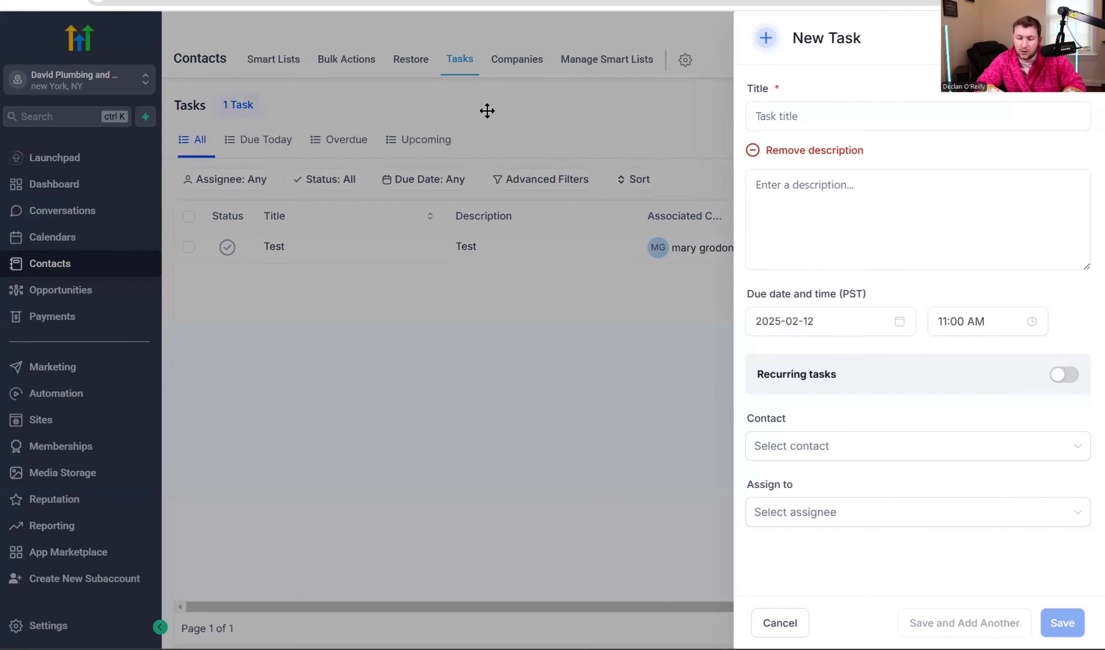
left_click(856, 192)
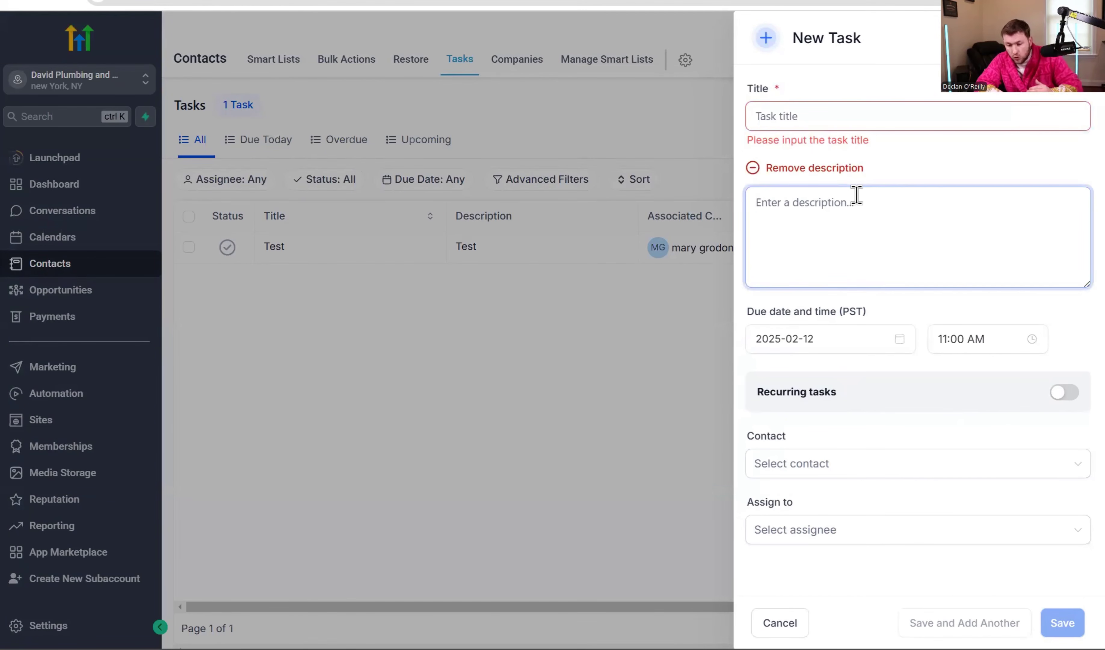
left_click(859, 464)
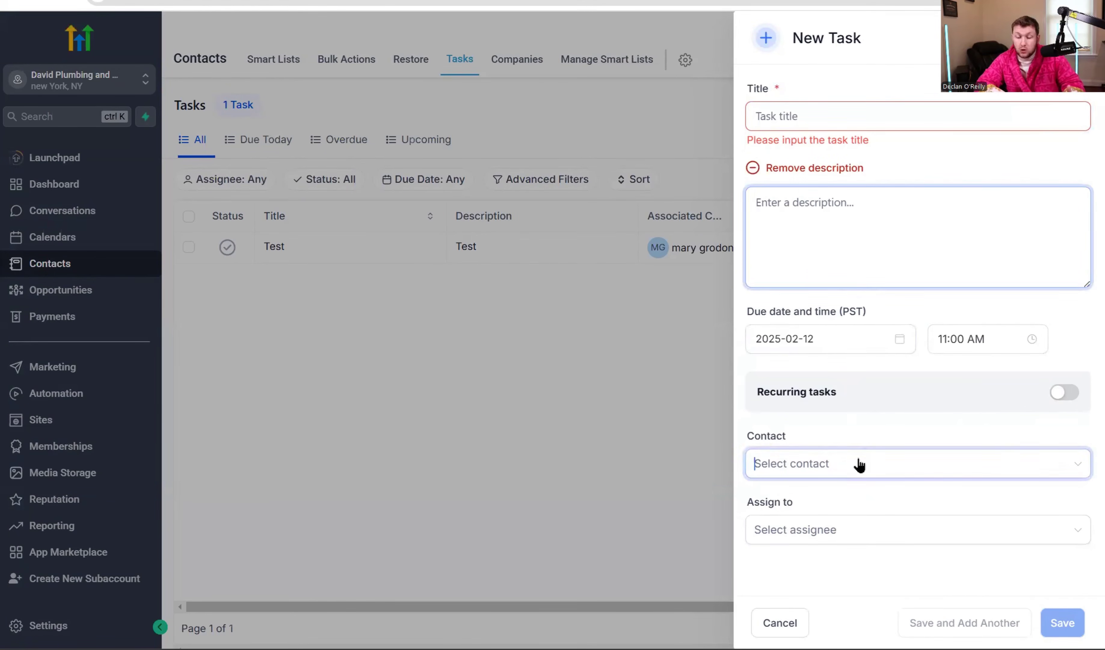
left_click(702, 431)
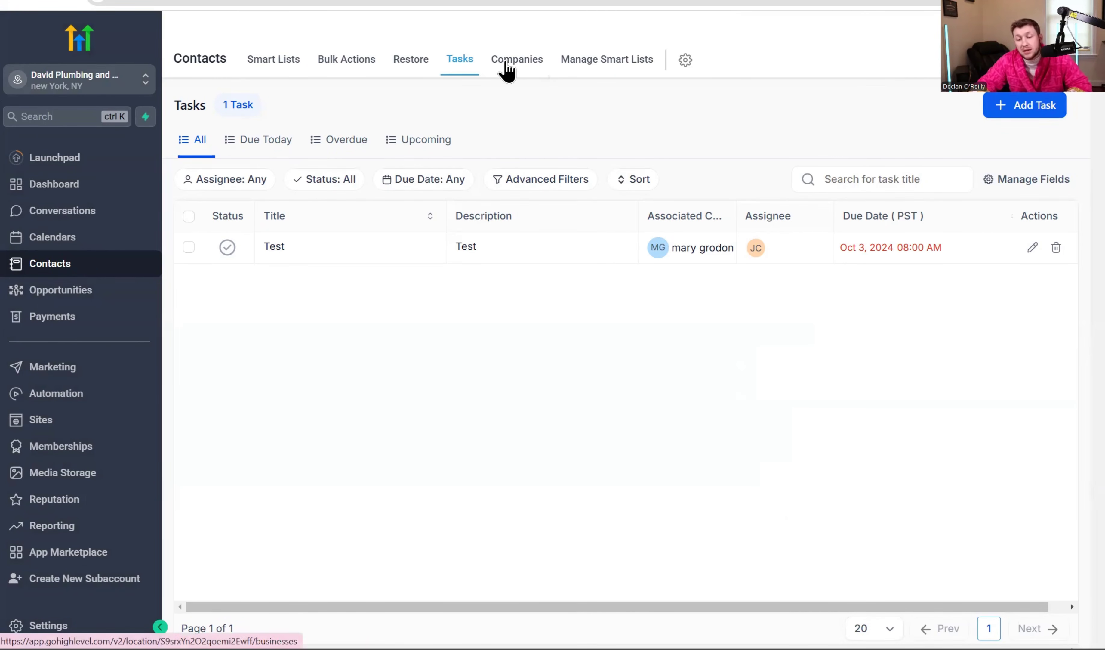
Browse the Add Company form's email and city fields, cancel, then return to the 18 contacts.
left_click(508, 66)
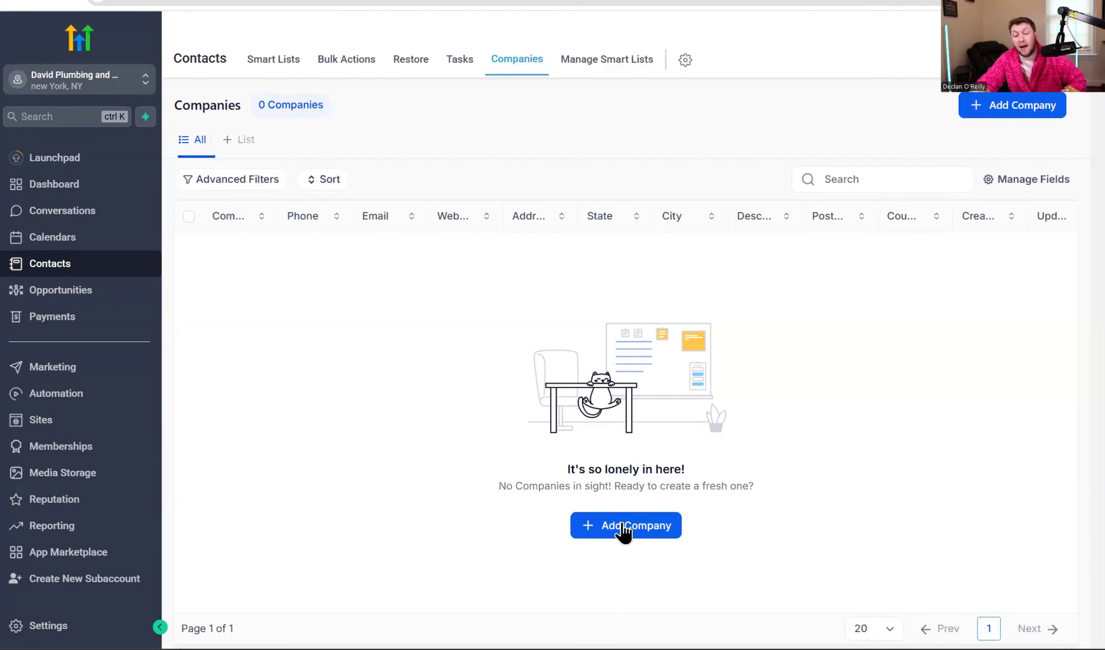
left_click(644, 528)
left_click(923, 265)
scroll(913, 330, "down", 5)
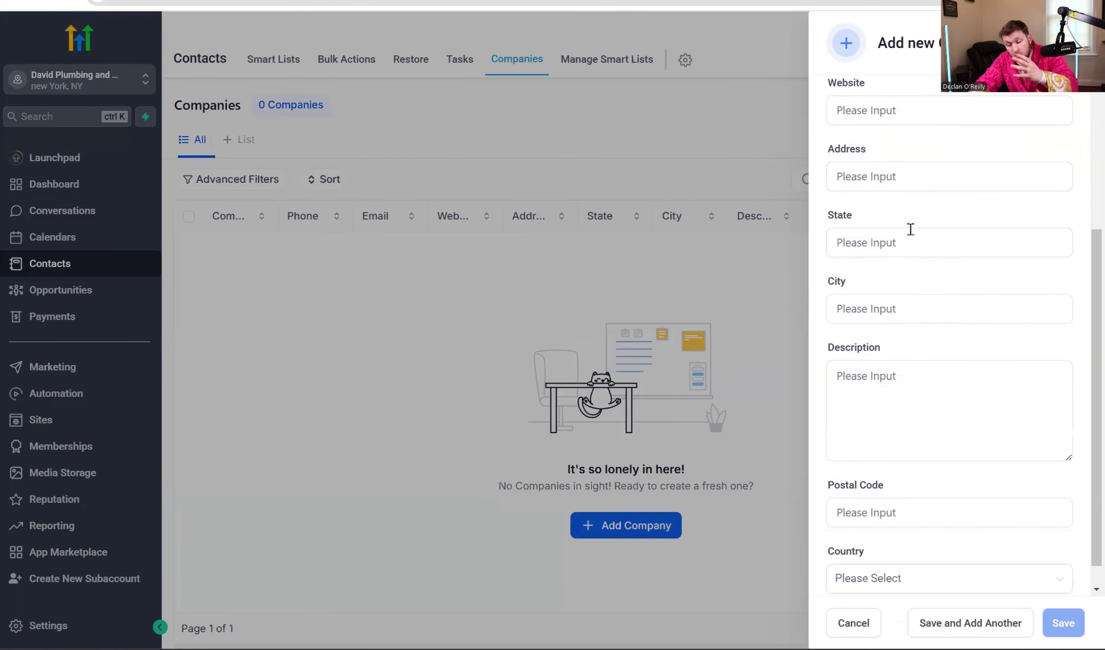
left_click(950, 281)
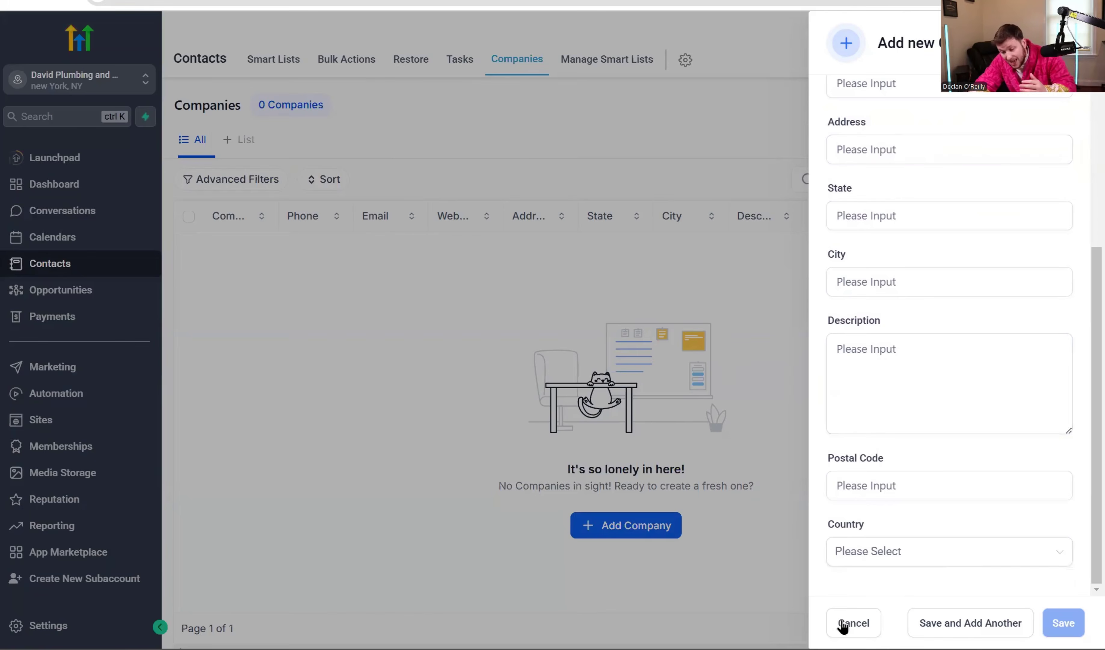
left_click(843, 623)
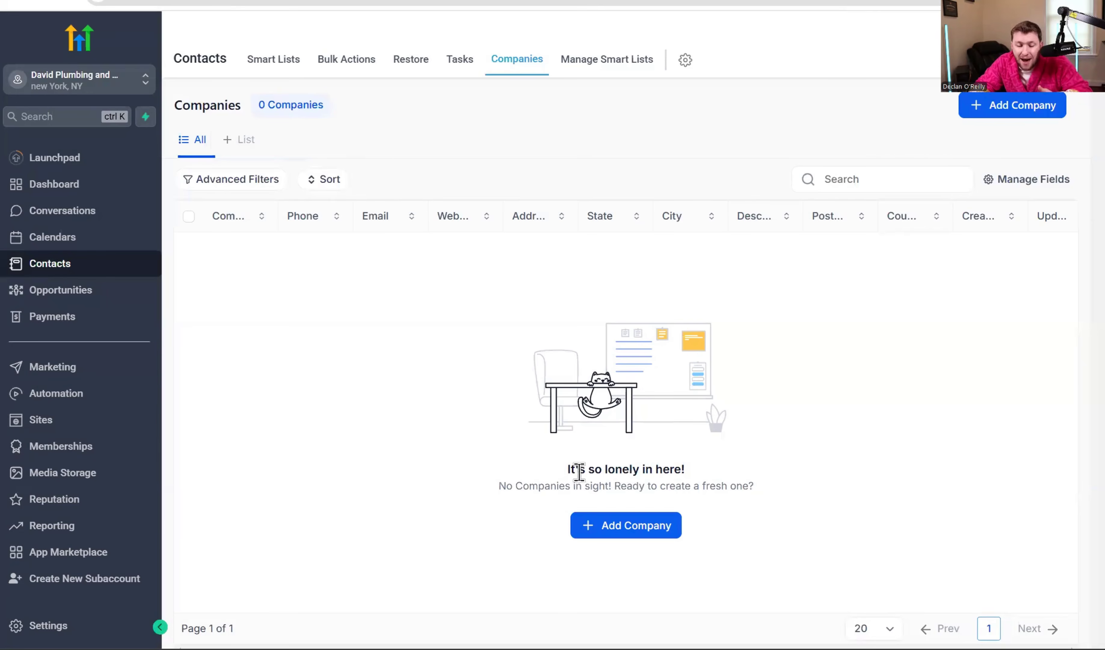
left_click(263, 64)
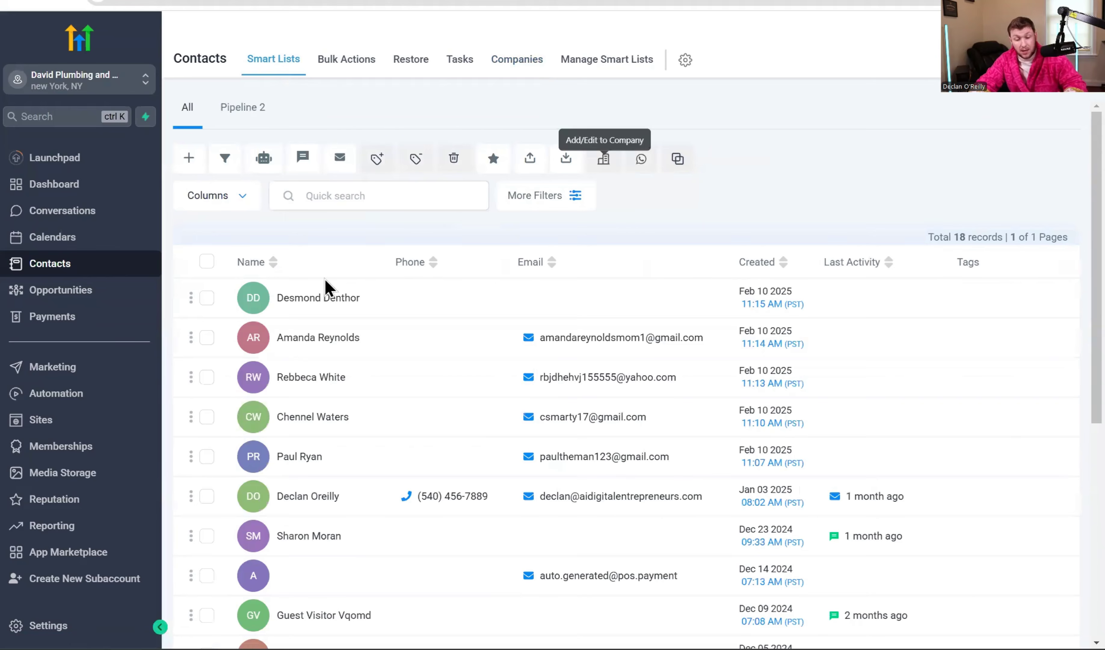
left_click(205, 298)
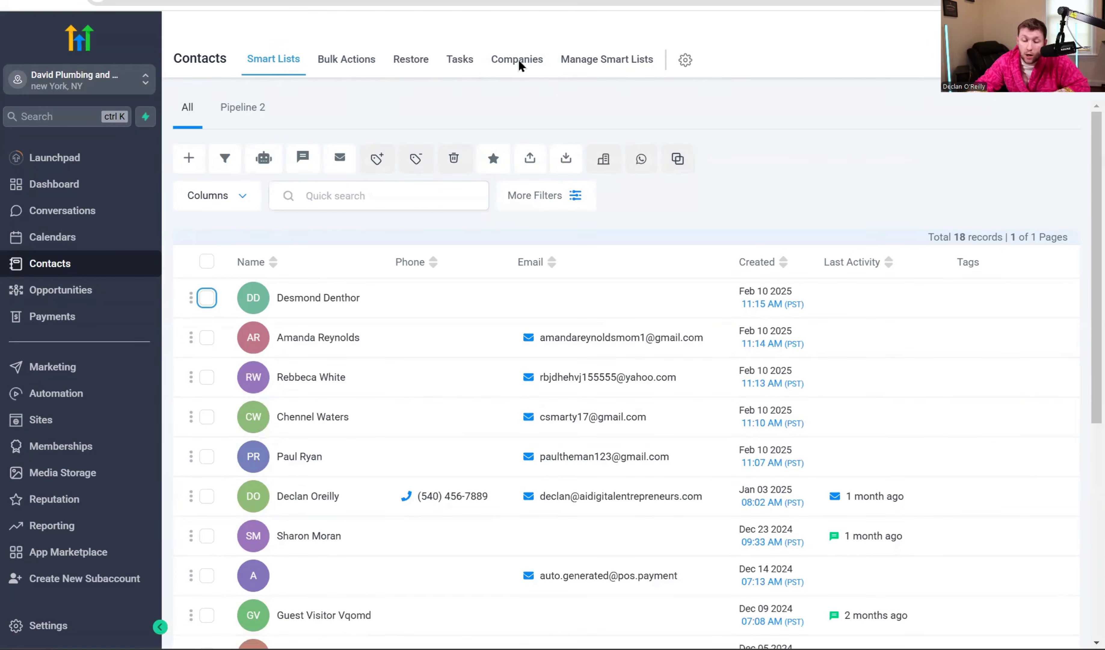
Add a Single Line custom field 'Favorite Pokemon Card' in the Contact group.
left_click(687, 63)
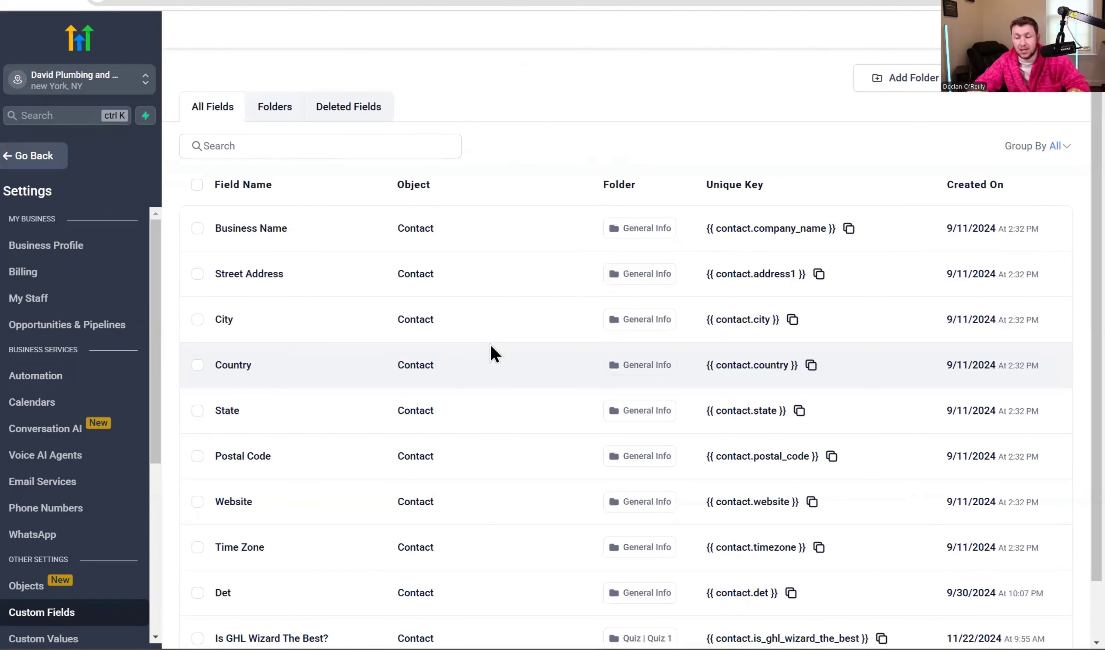
left_click(60, 162)
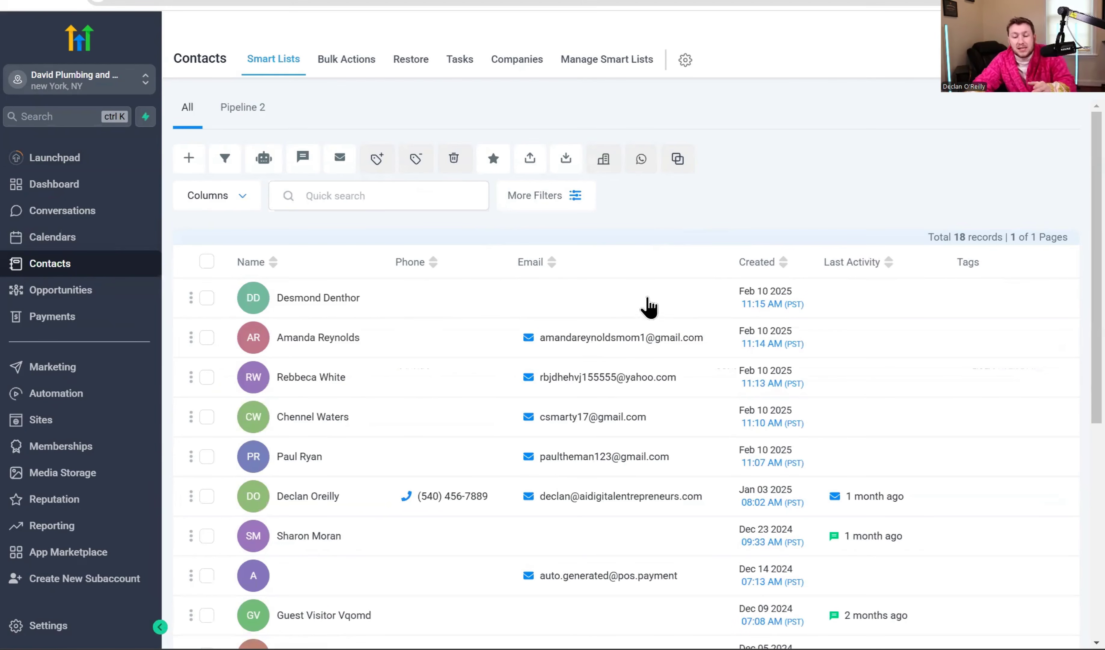
left_click(685, 59)
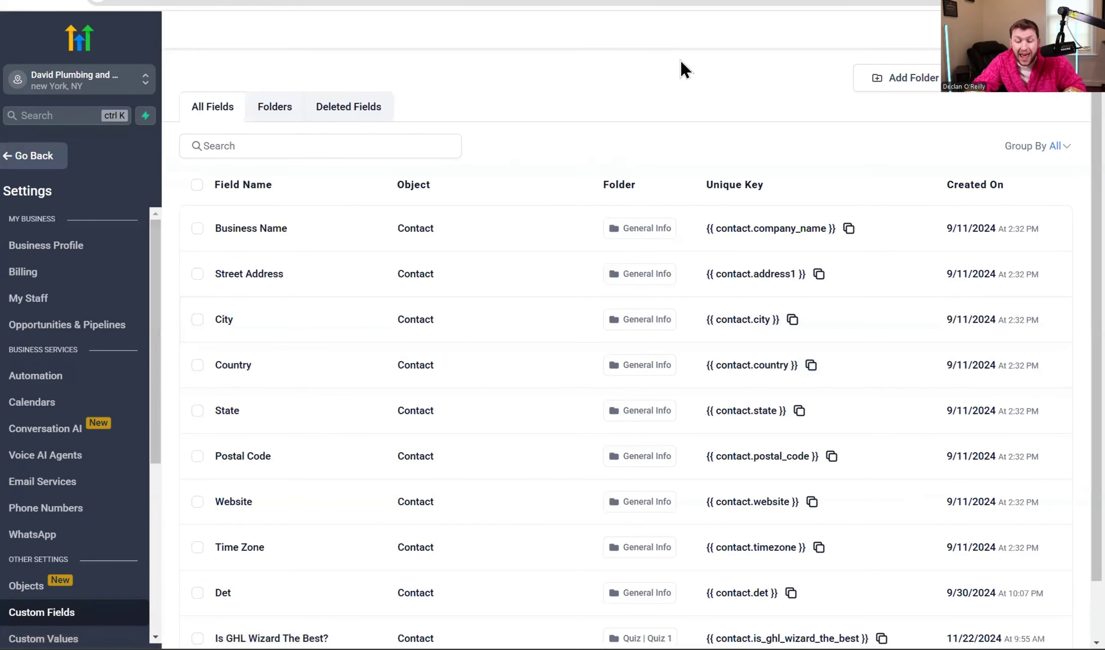
left_click(1022, 101)
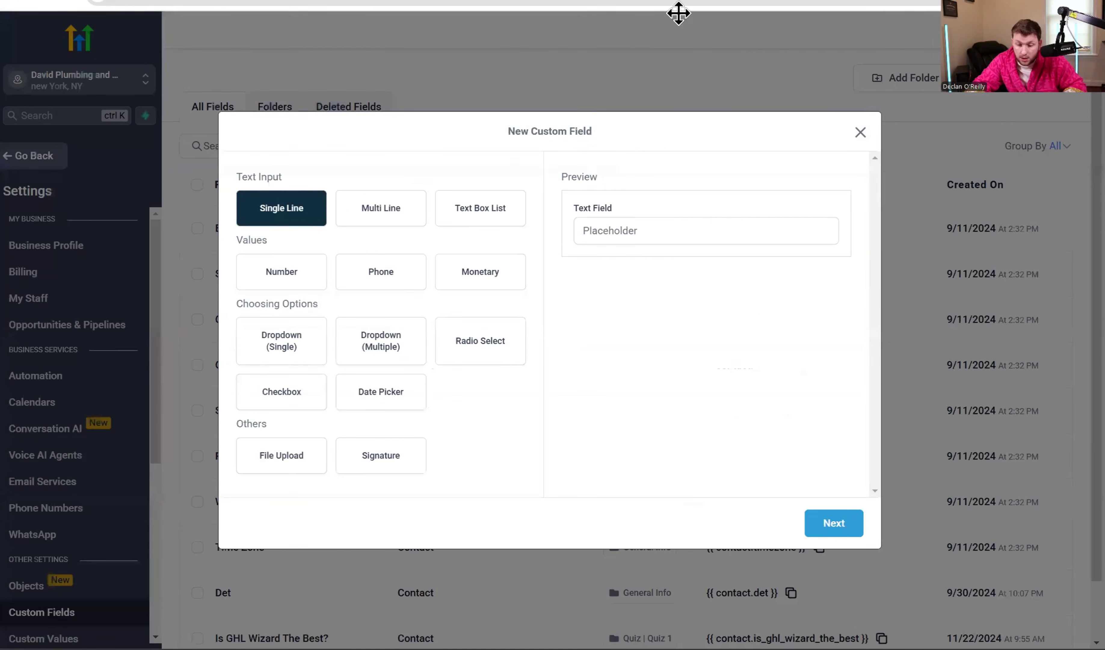
left_click(834, 524)
left_click(484, 286)
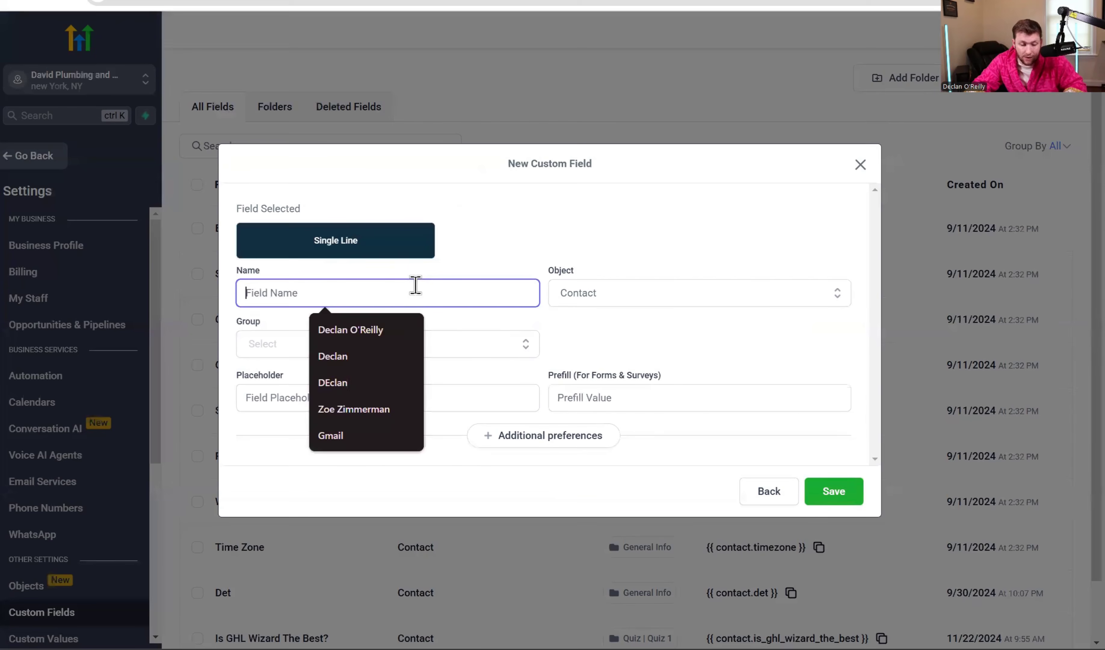
type("Favorite Pokemon ")
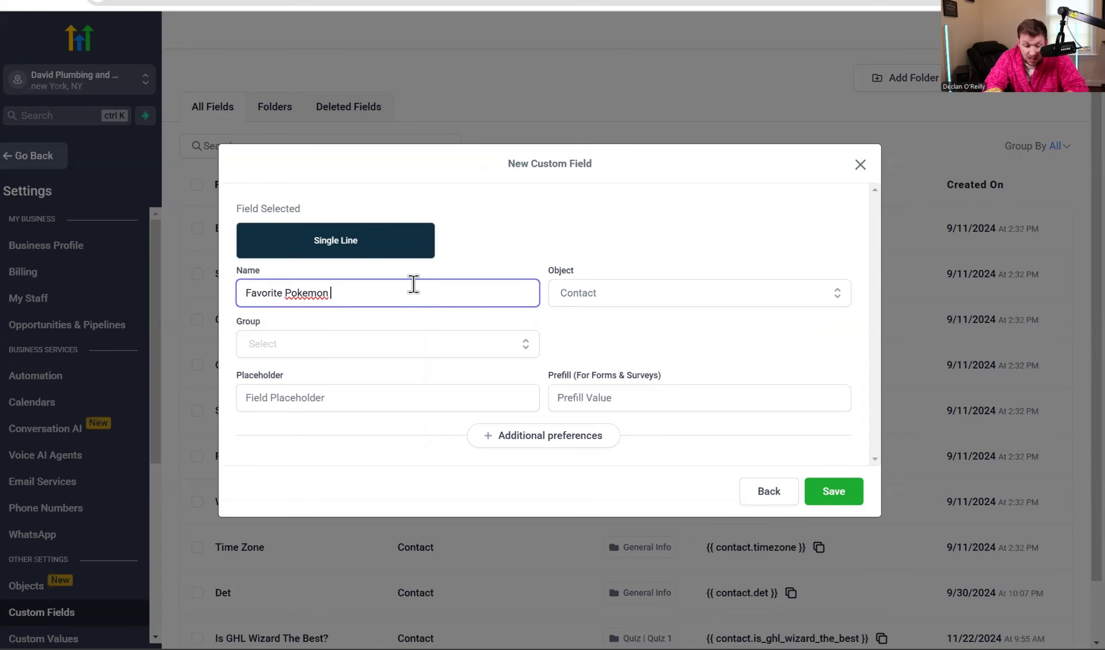
type("Card")
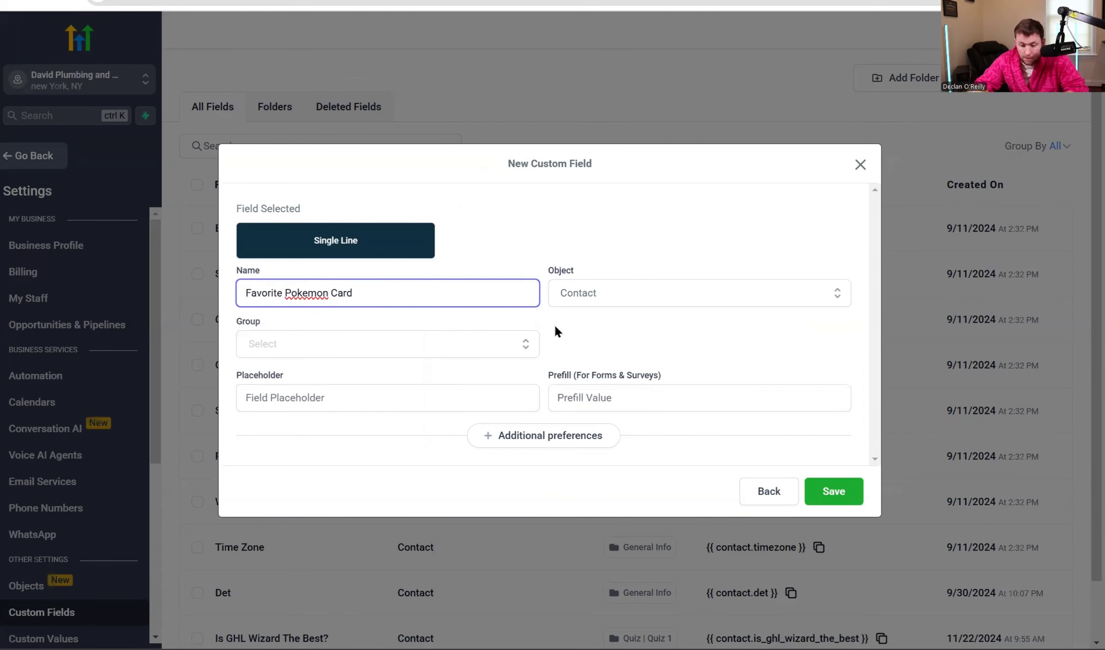
left_click(492, 344)
left_click(428, 376)
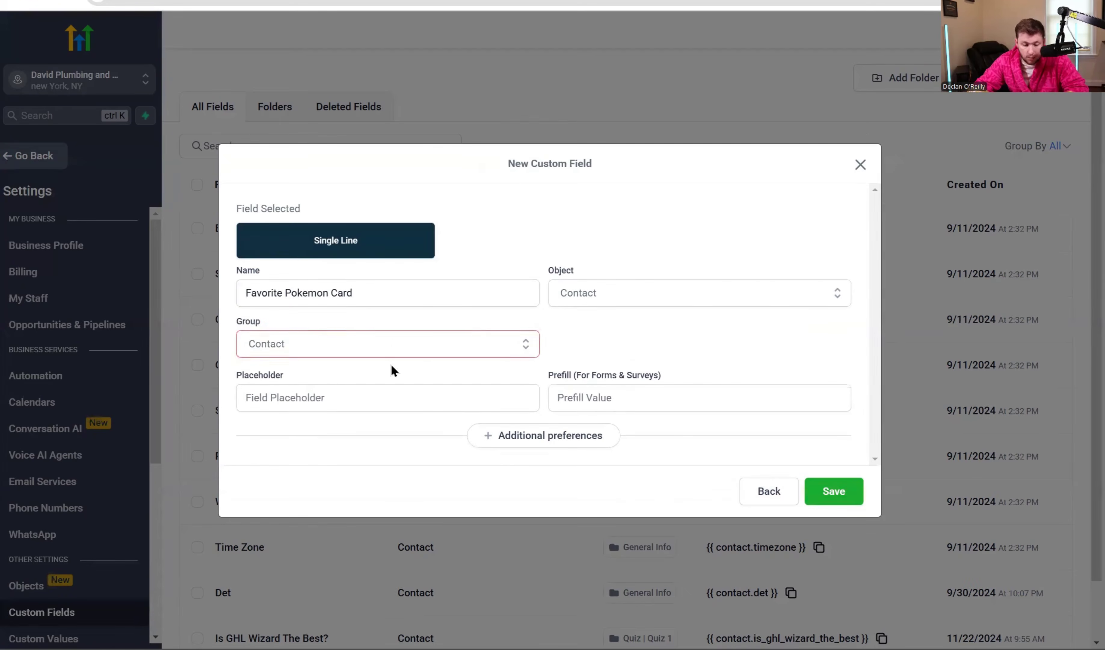
left_click(825, 493)
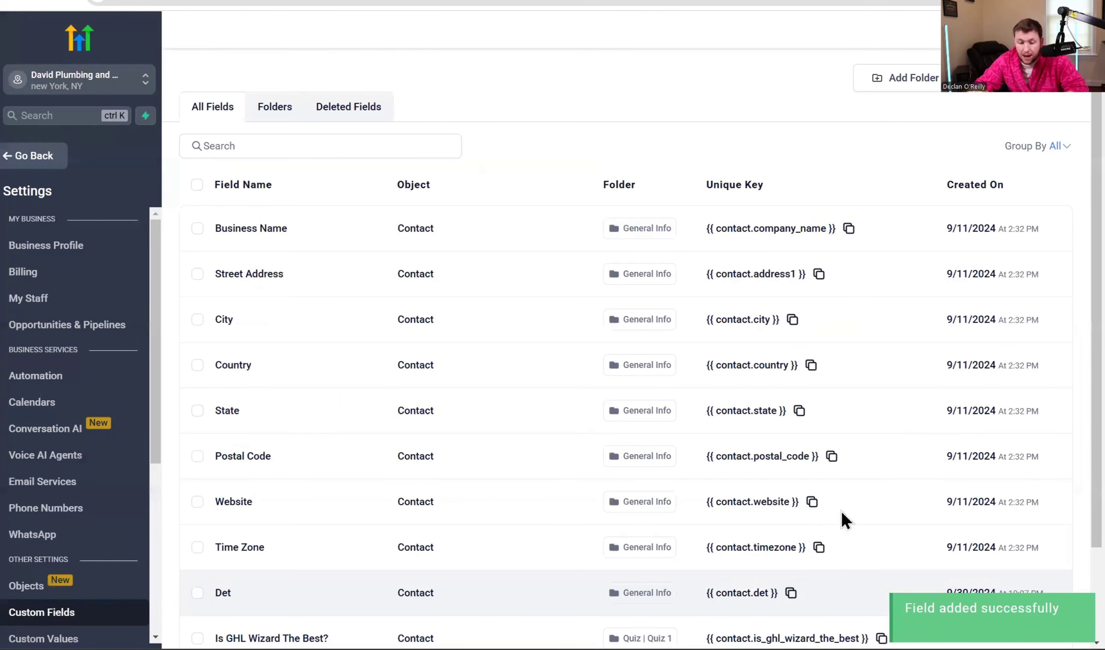
Back in the contacts list, tick Favorite Pokemon Card in the Columns dropdown so it appears beside the 18 contacts.
left_click(17, 155)
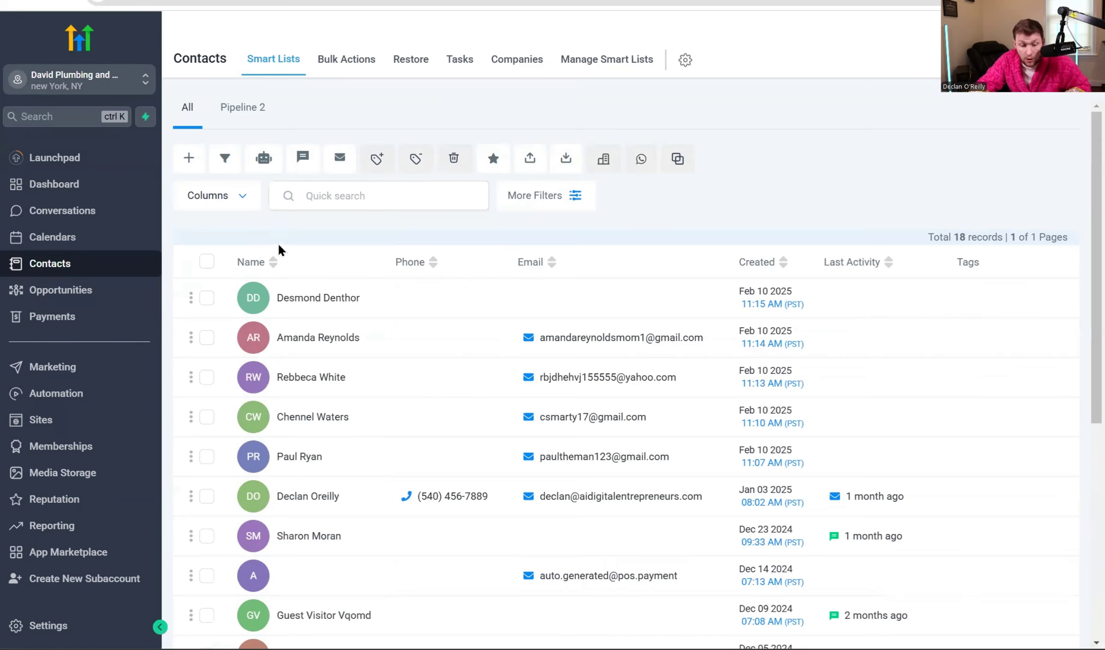
left_click(241, 197)
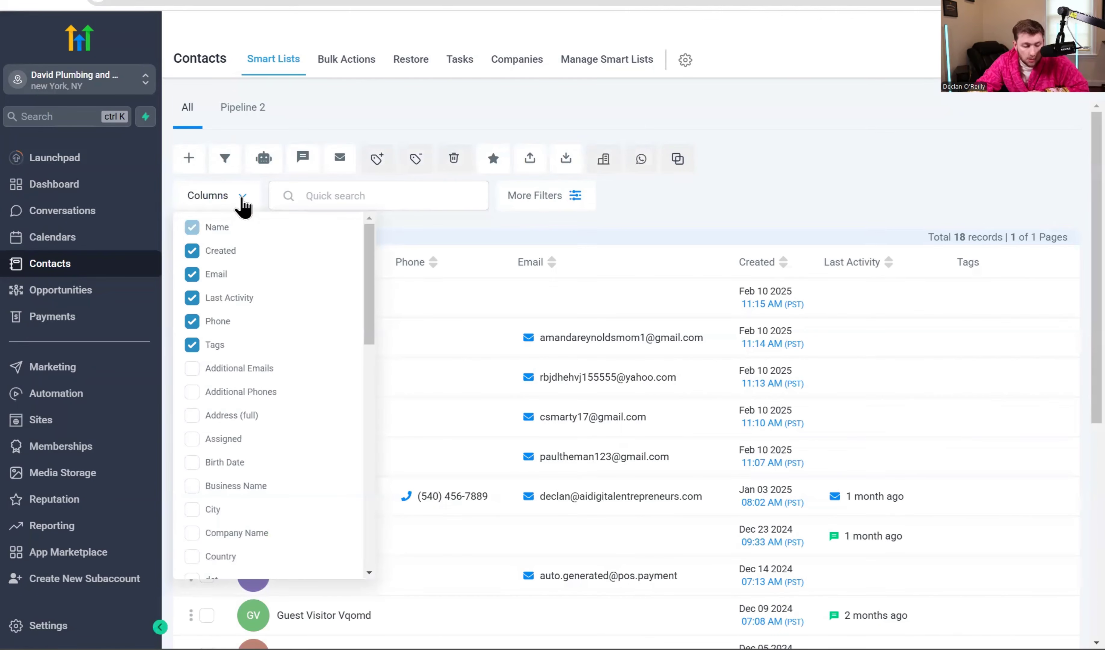
scroll(368, 331, "down", 3)
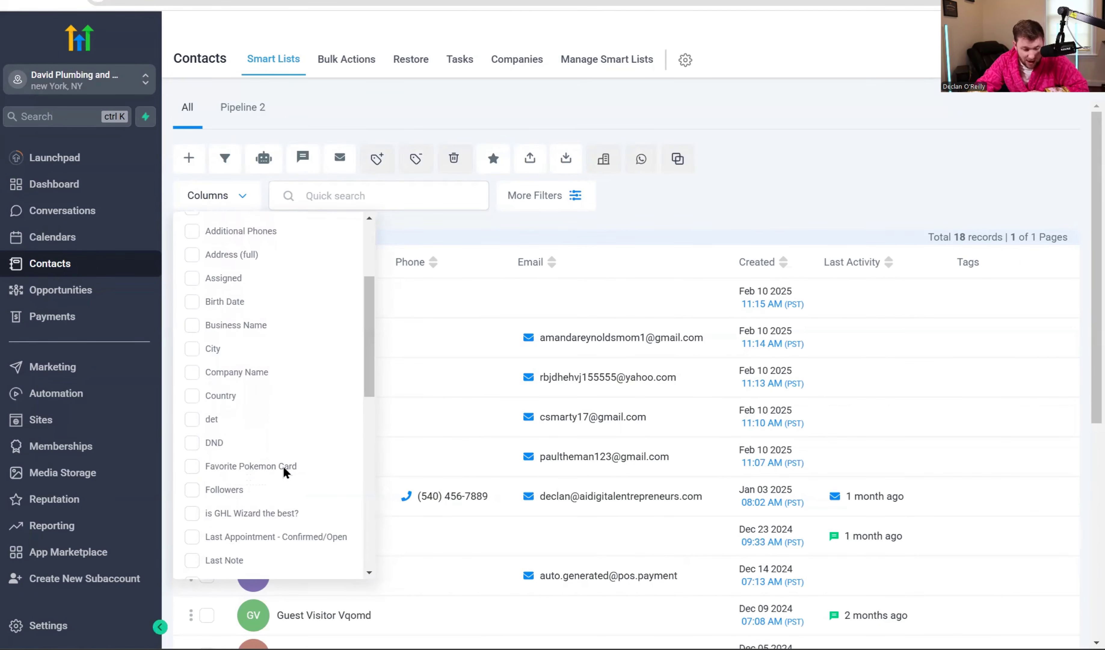
left_click(282, 465)
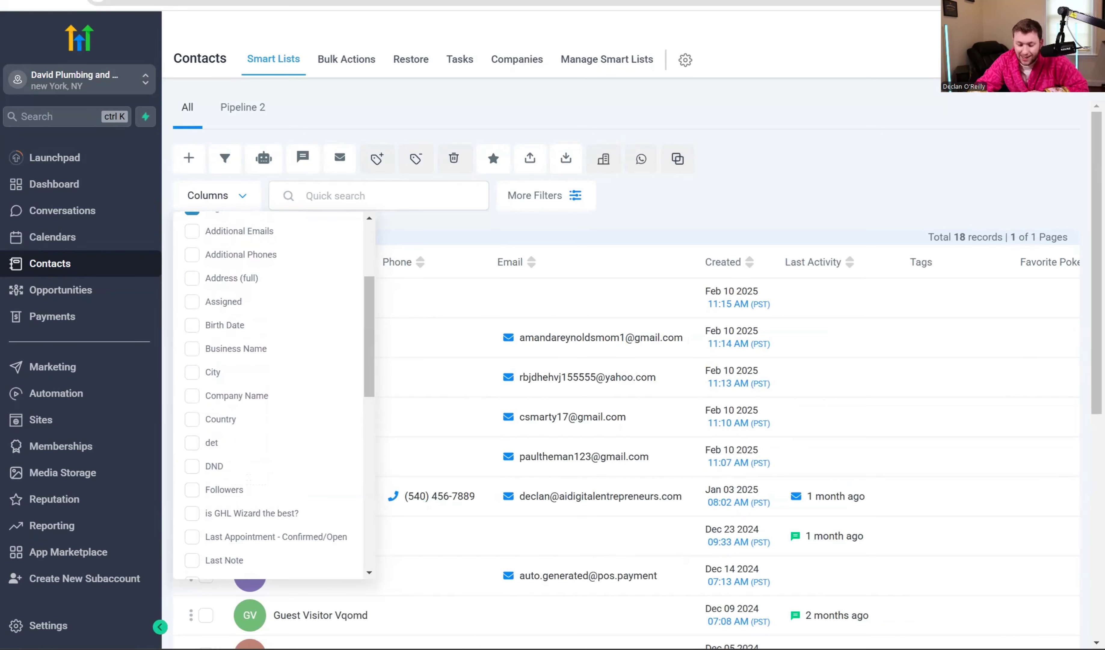
scroll(743, 462, "down", 2)
scroll(742, 462, "down", 7)
scroll(732, 614, "right", 2)
scroll(732, 380, "up", 10)
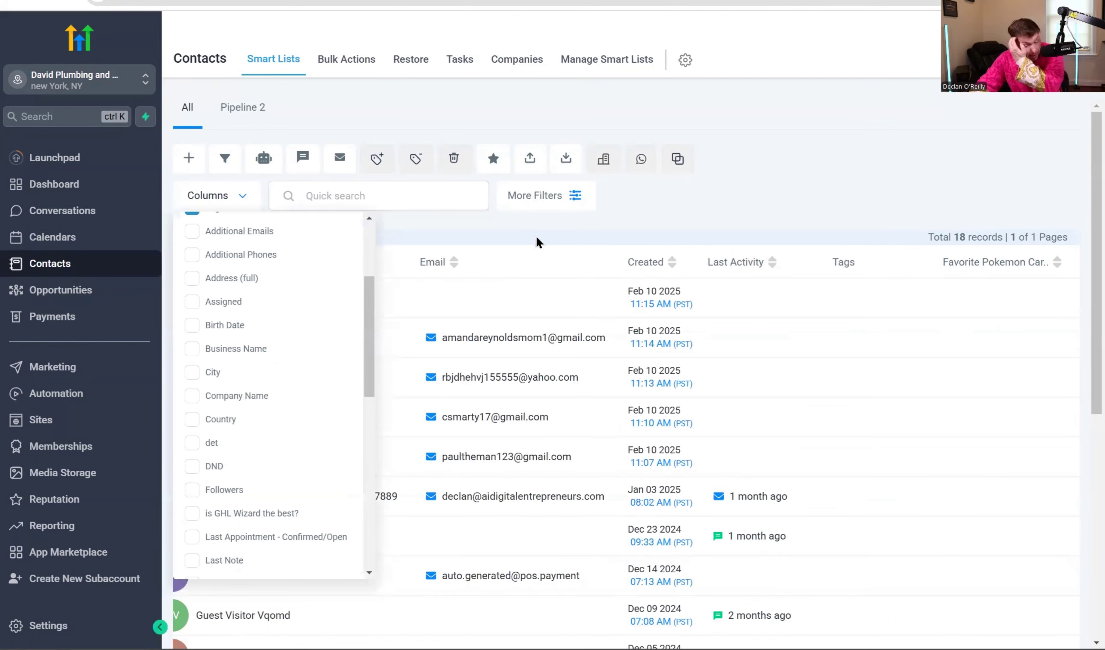
left_click(950, 274)
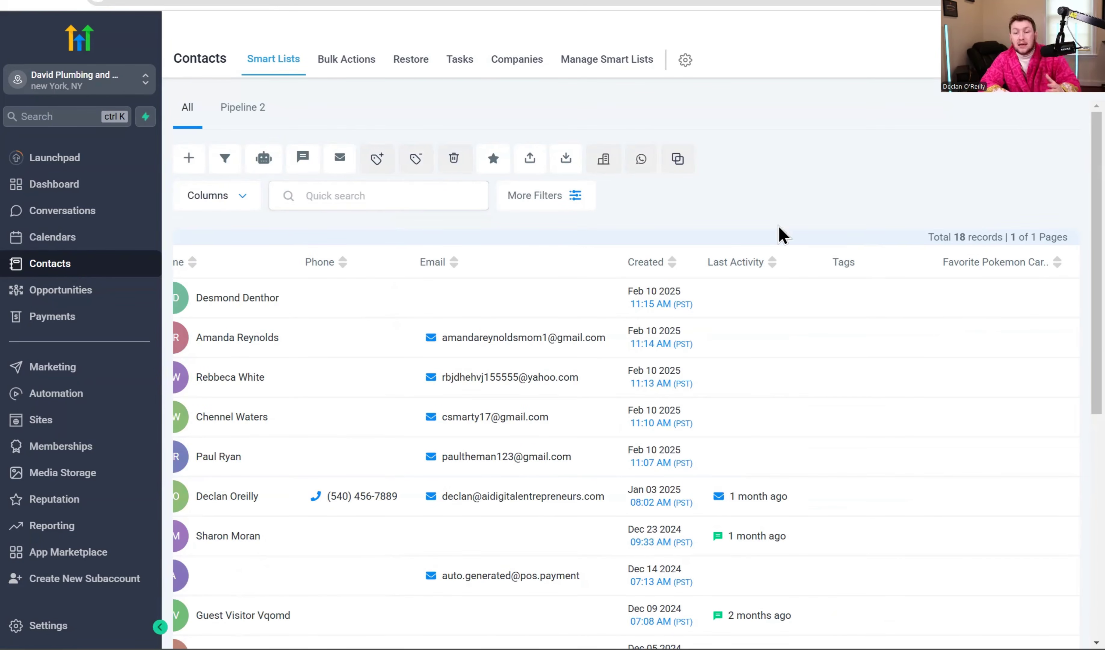
scroll(402, 476, "left", 3)
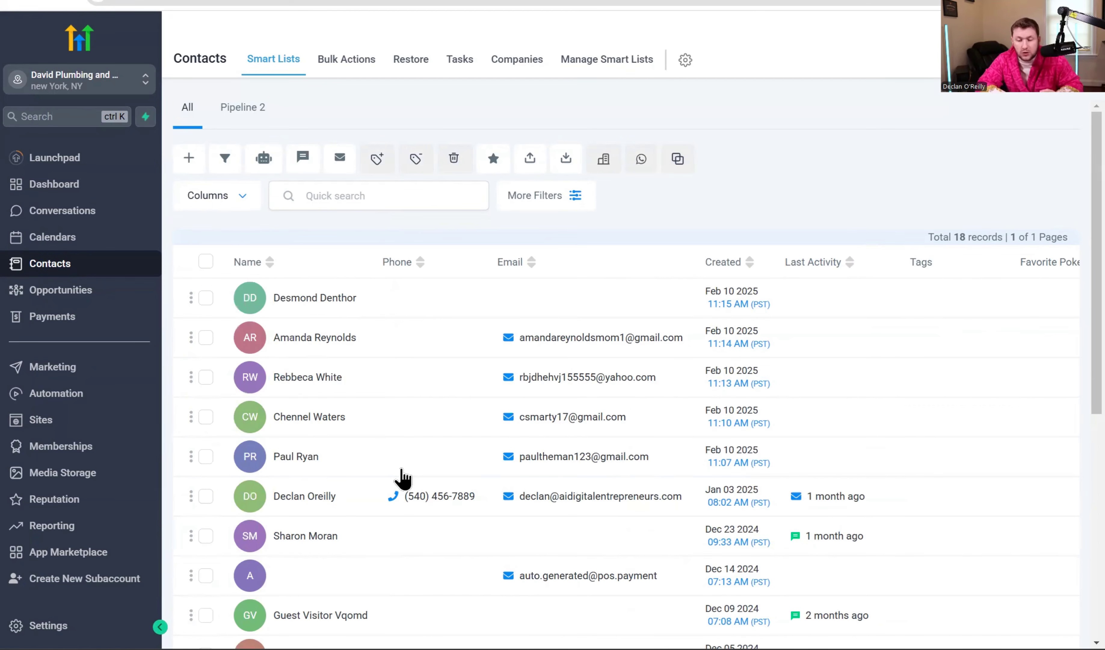